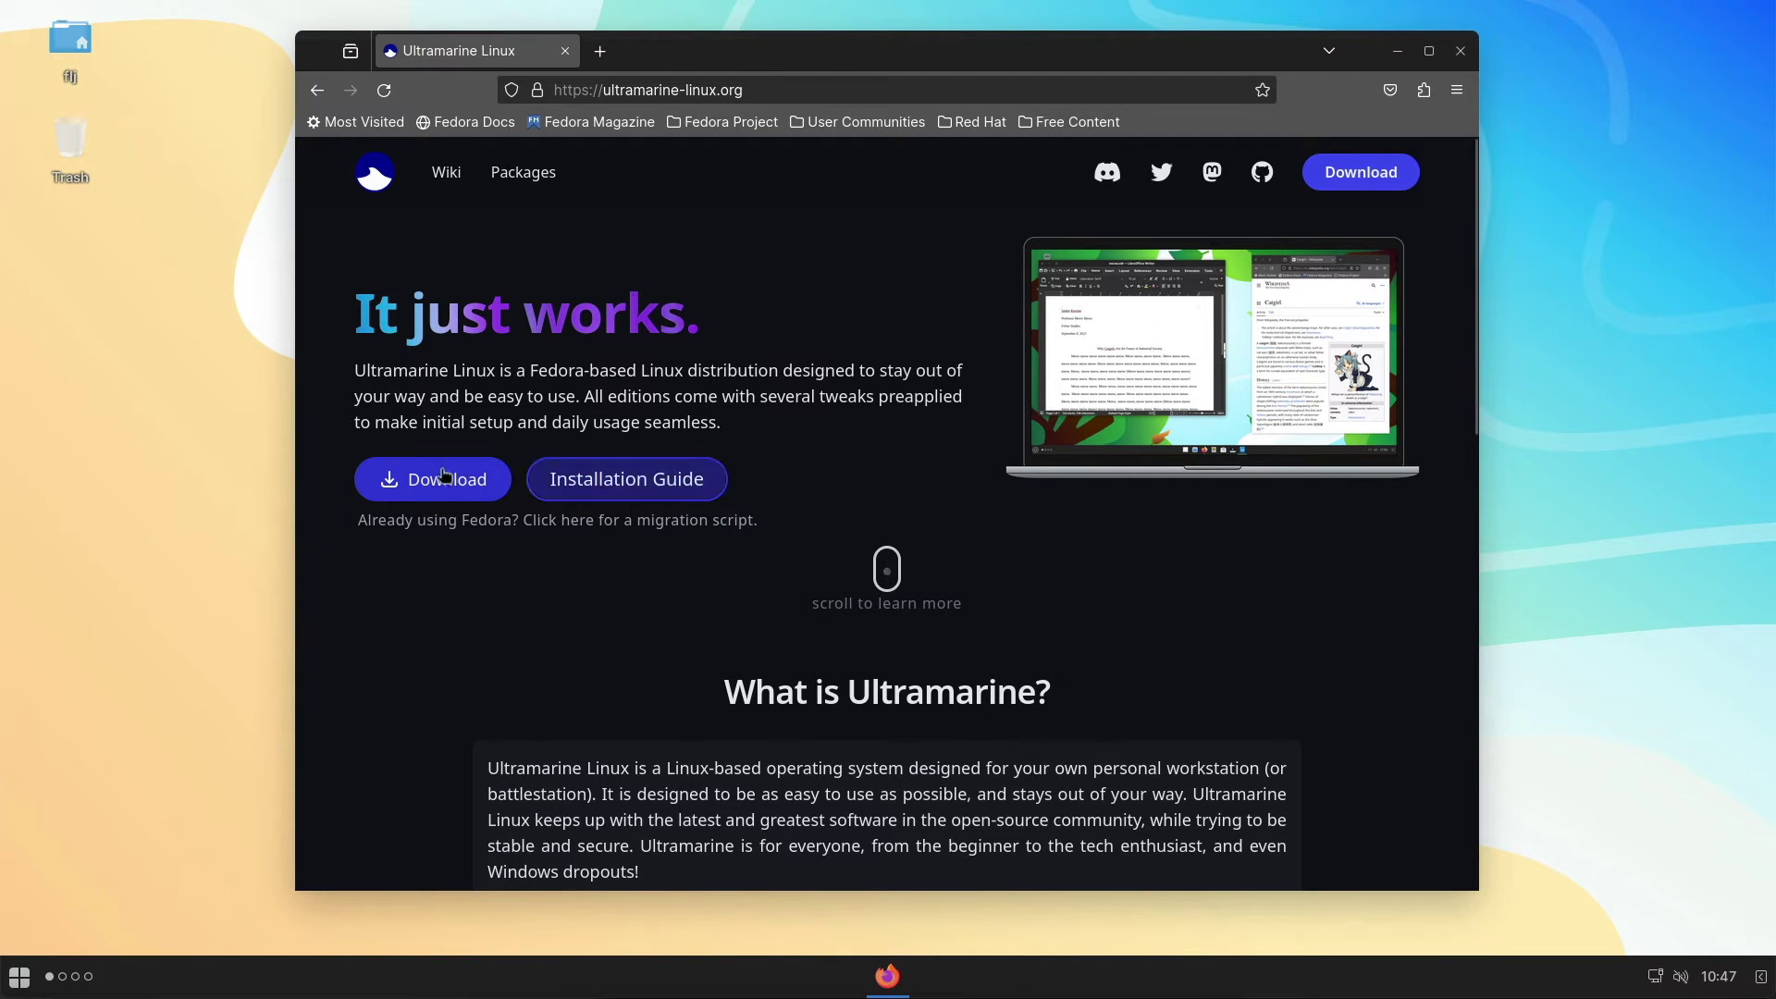
Step: Go to the Ultramarine download page and view the Flagship sha256 checksum in a new tab, then close it
left_click(481, 479)
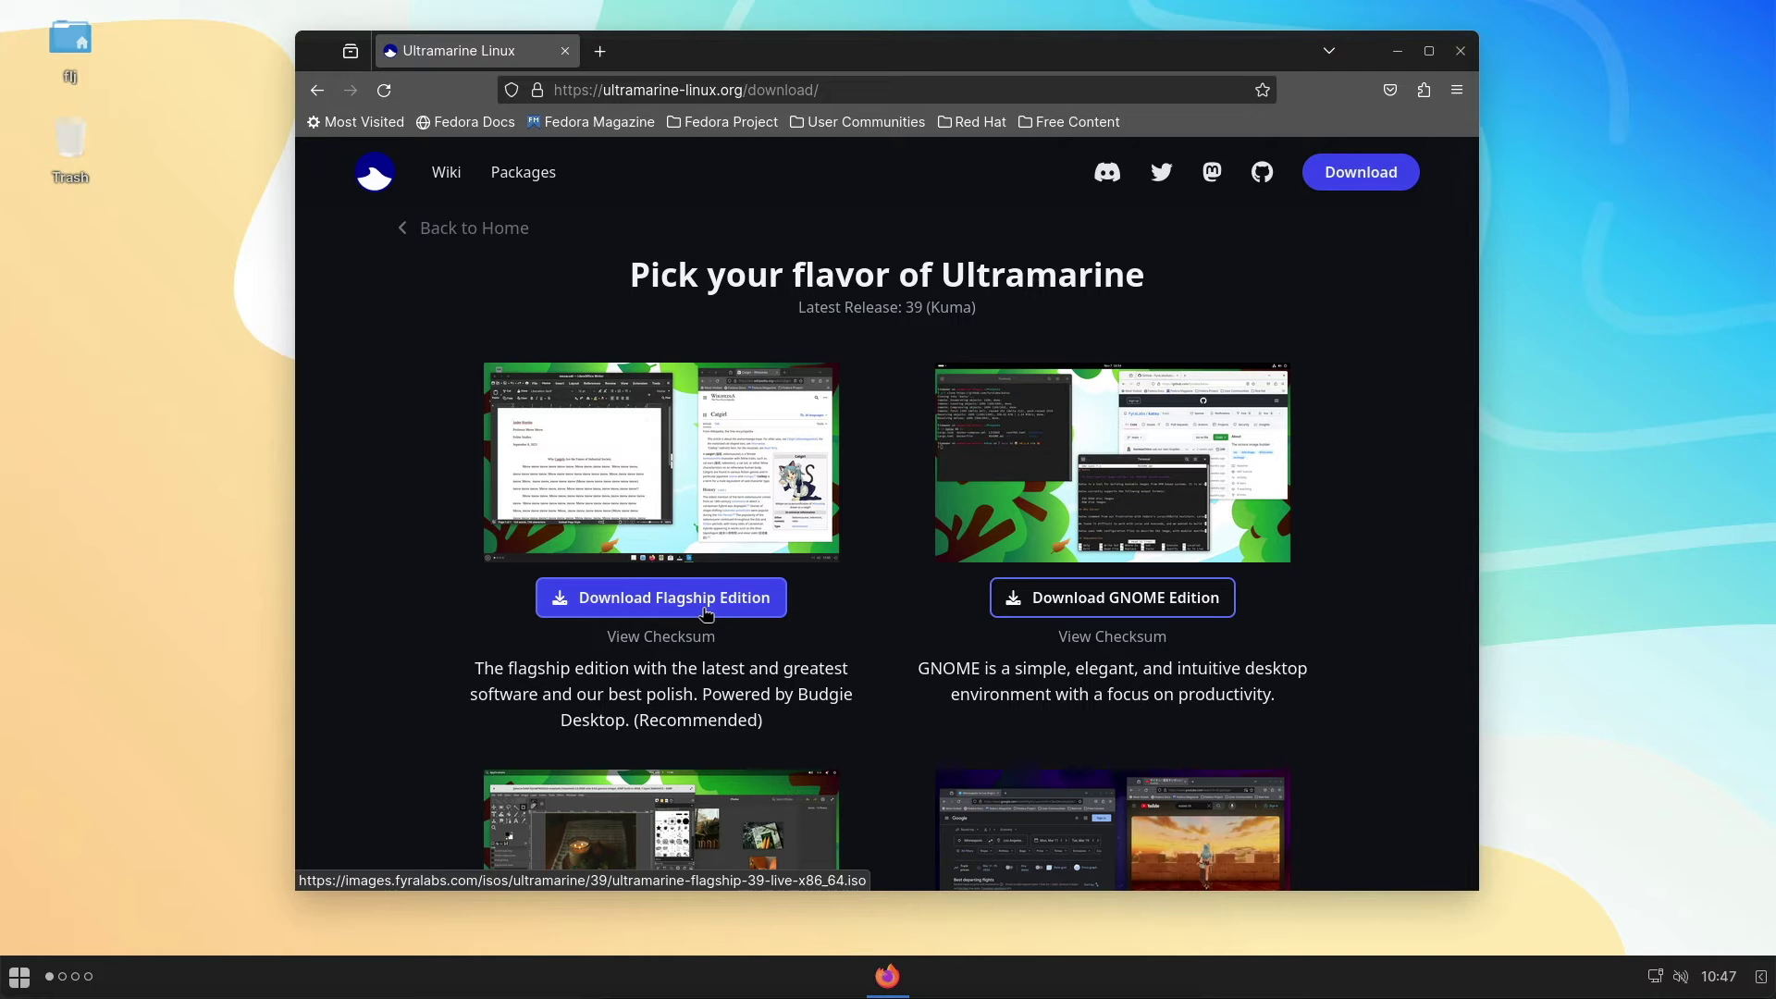
right_click(695, 644)
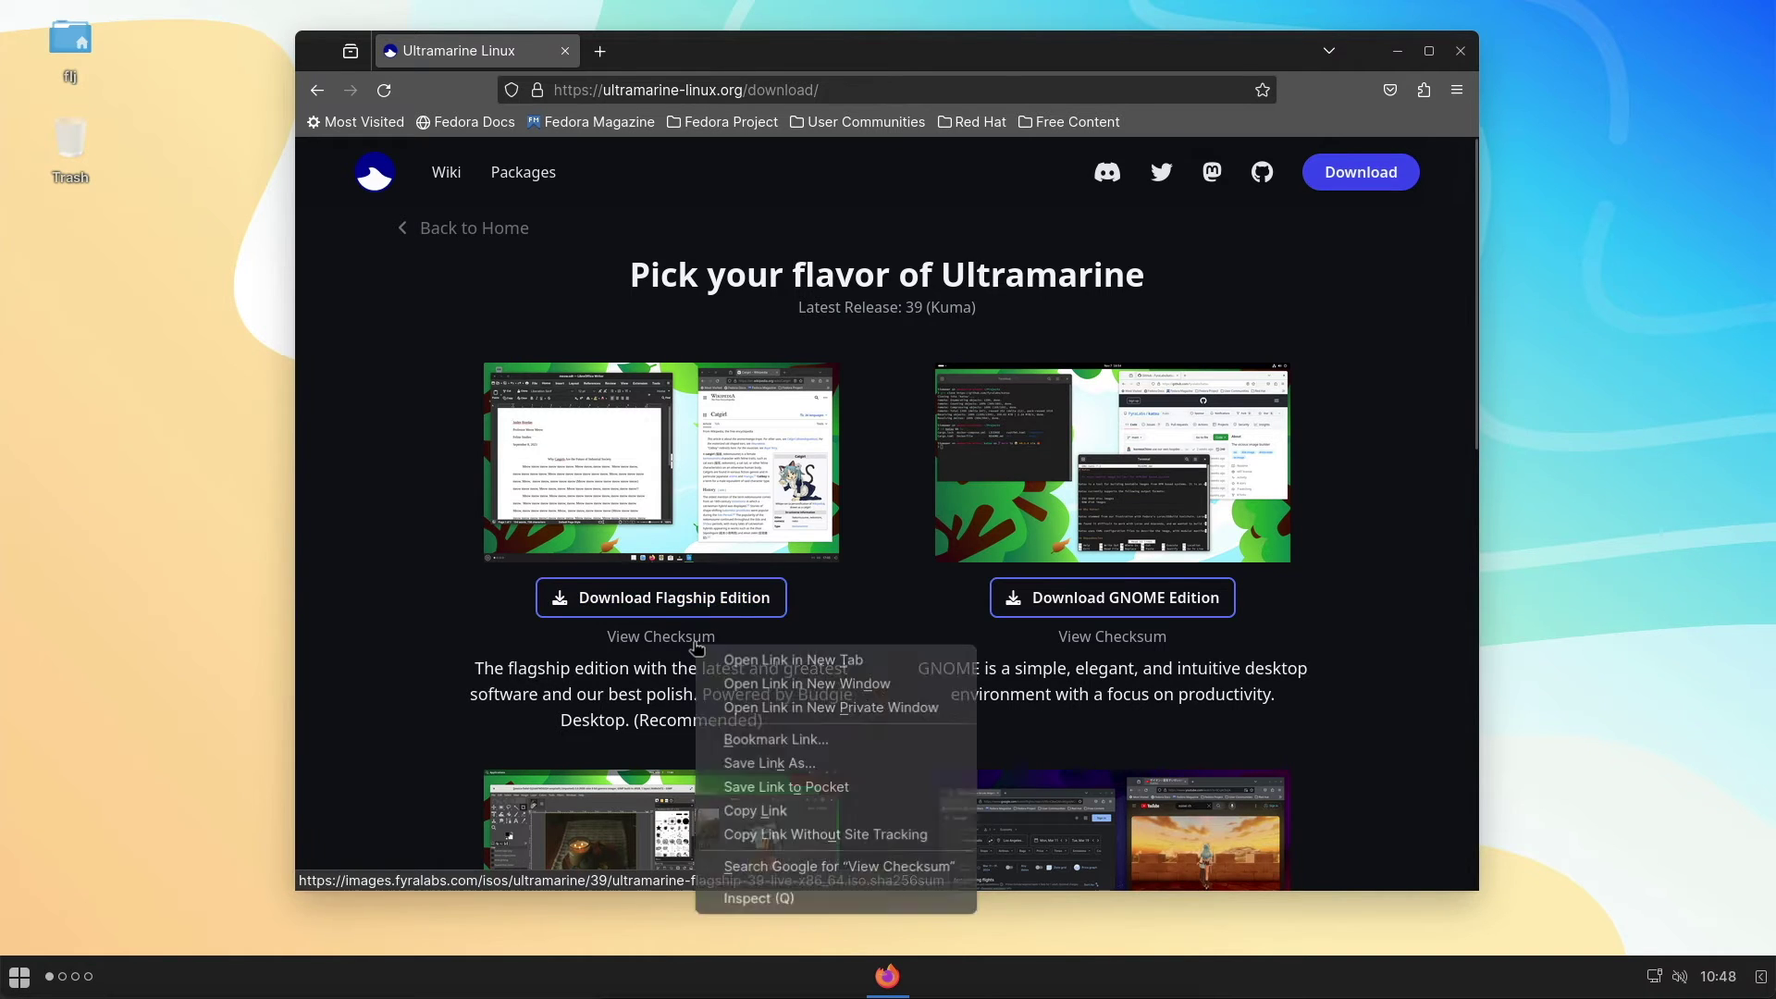
left_click(744, 659)
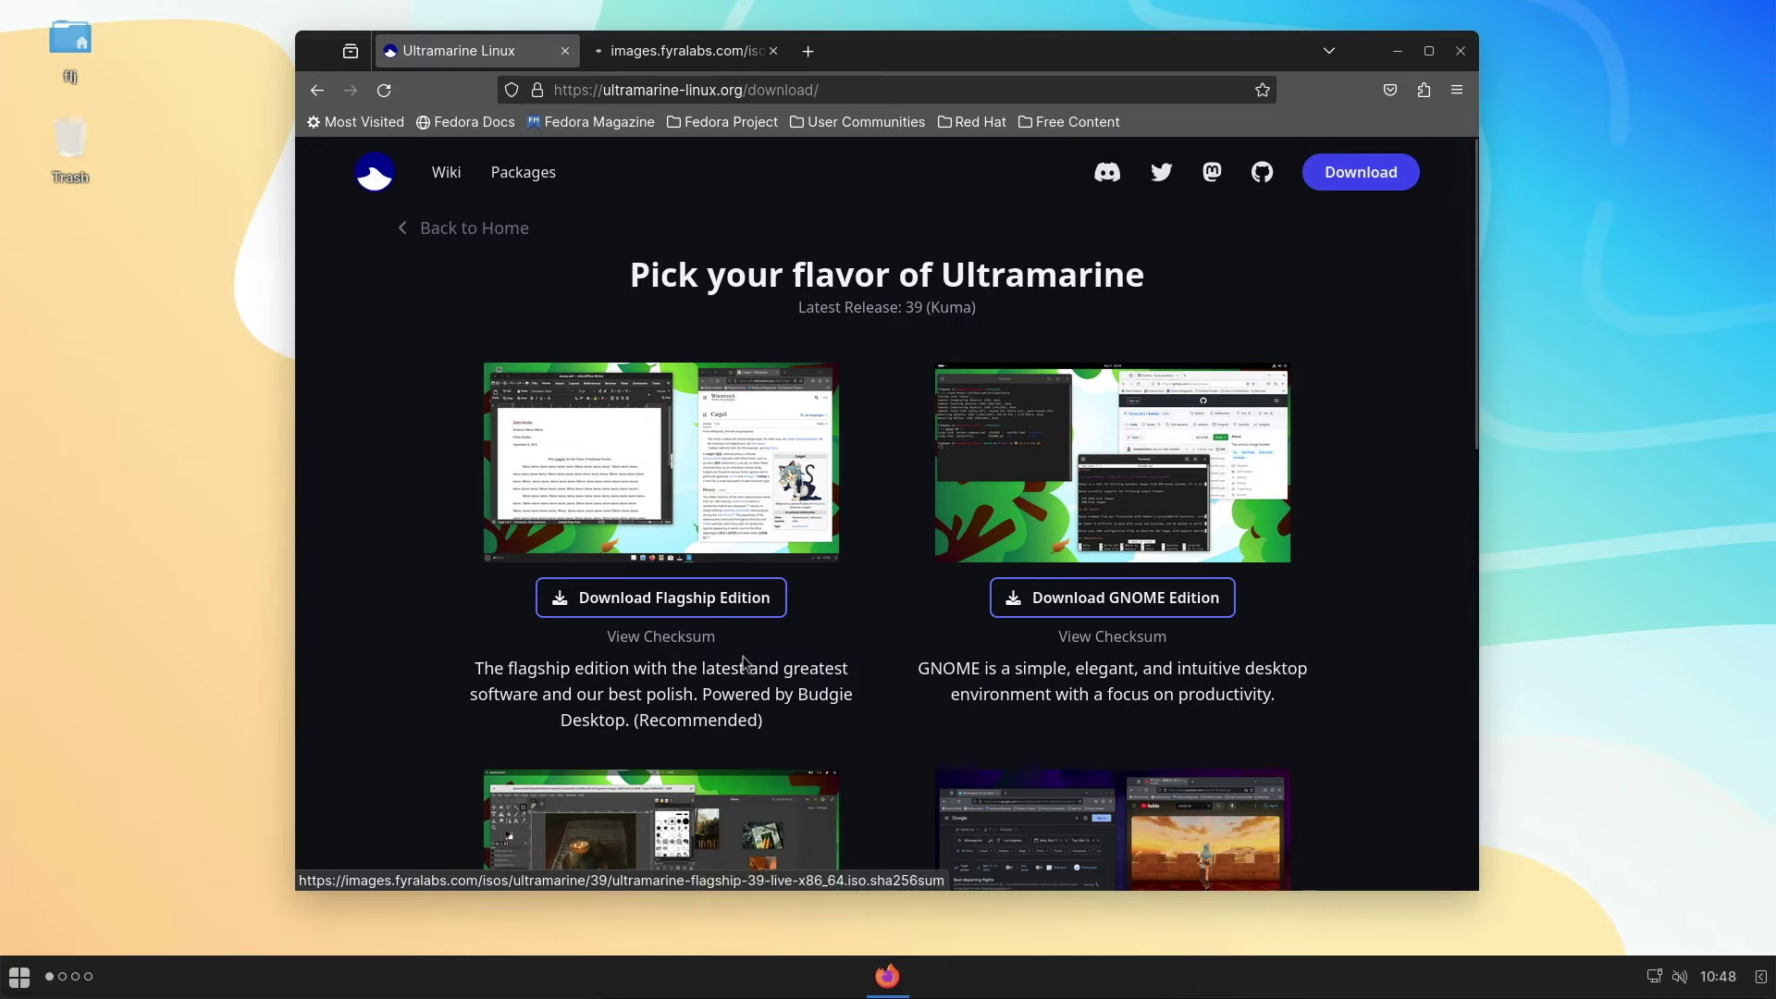
left_click(688, 53)
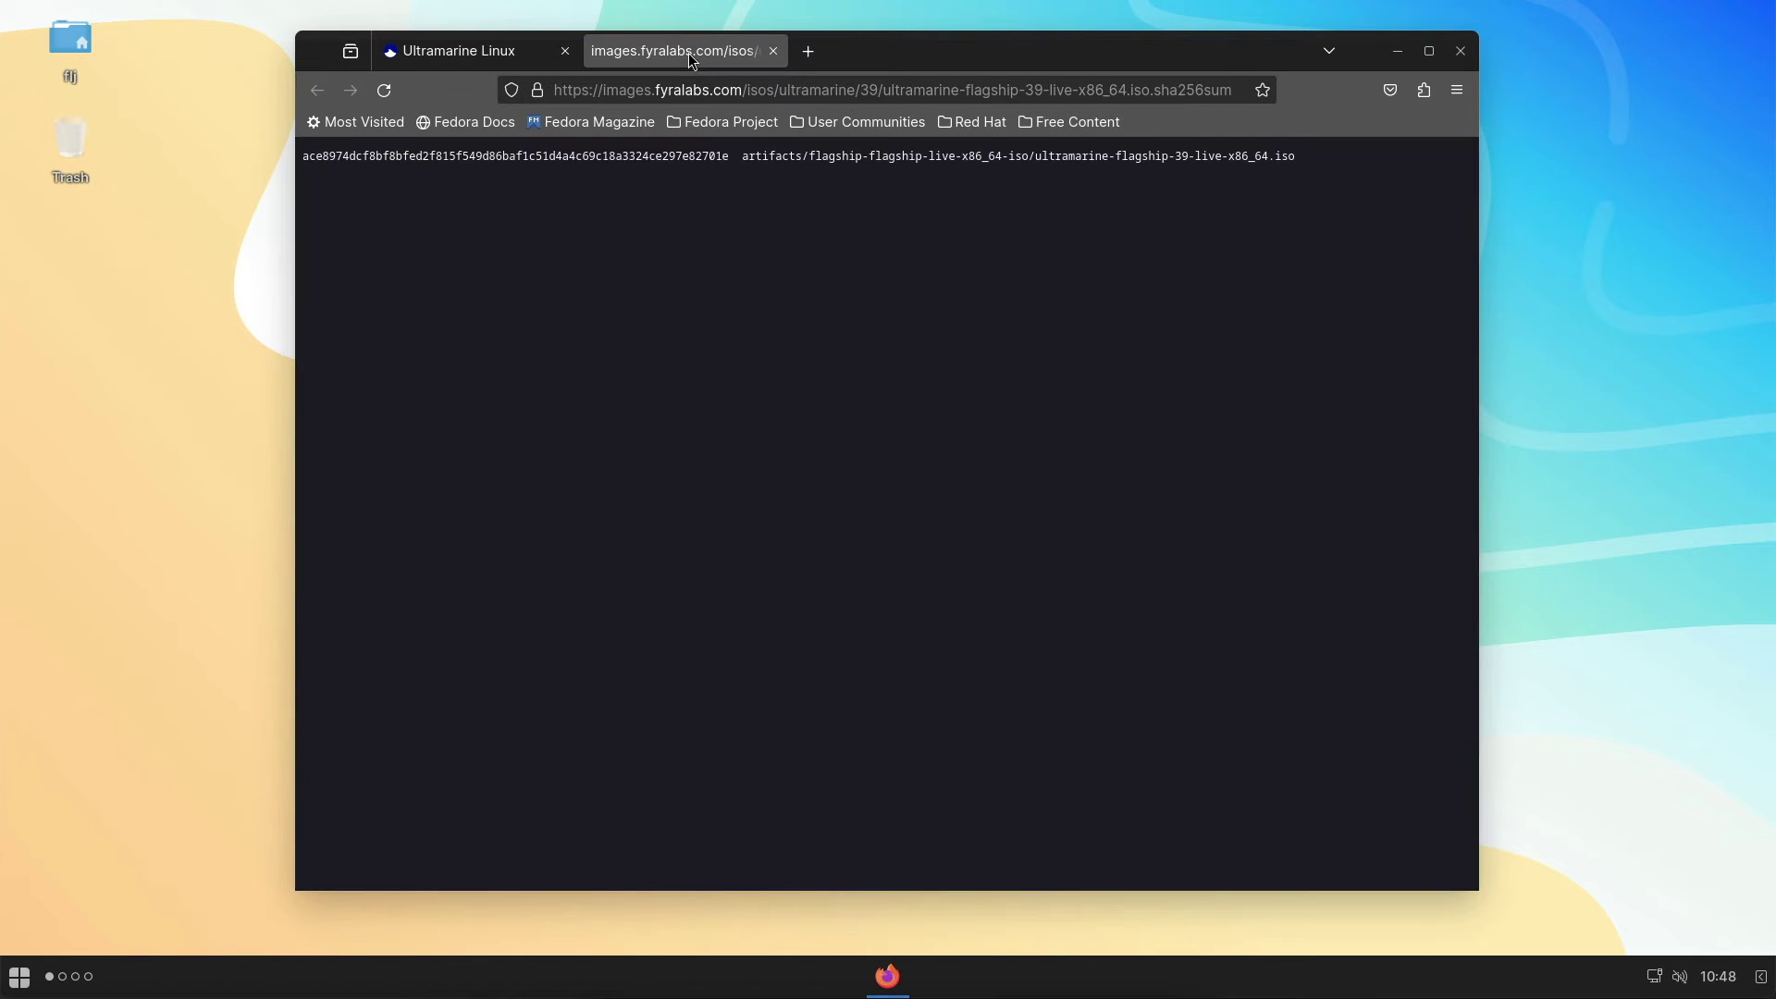
left_click(773, 50)
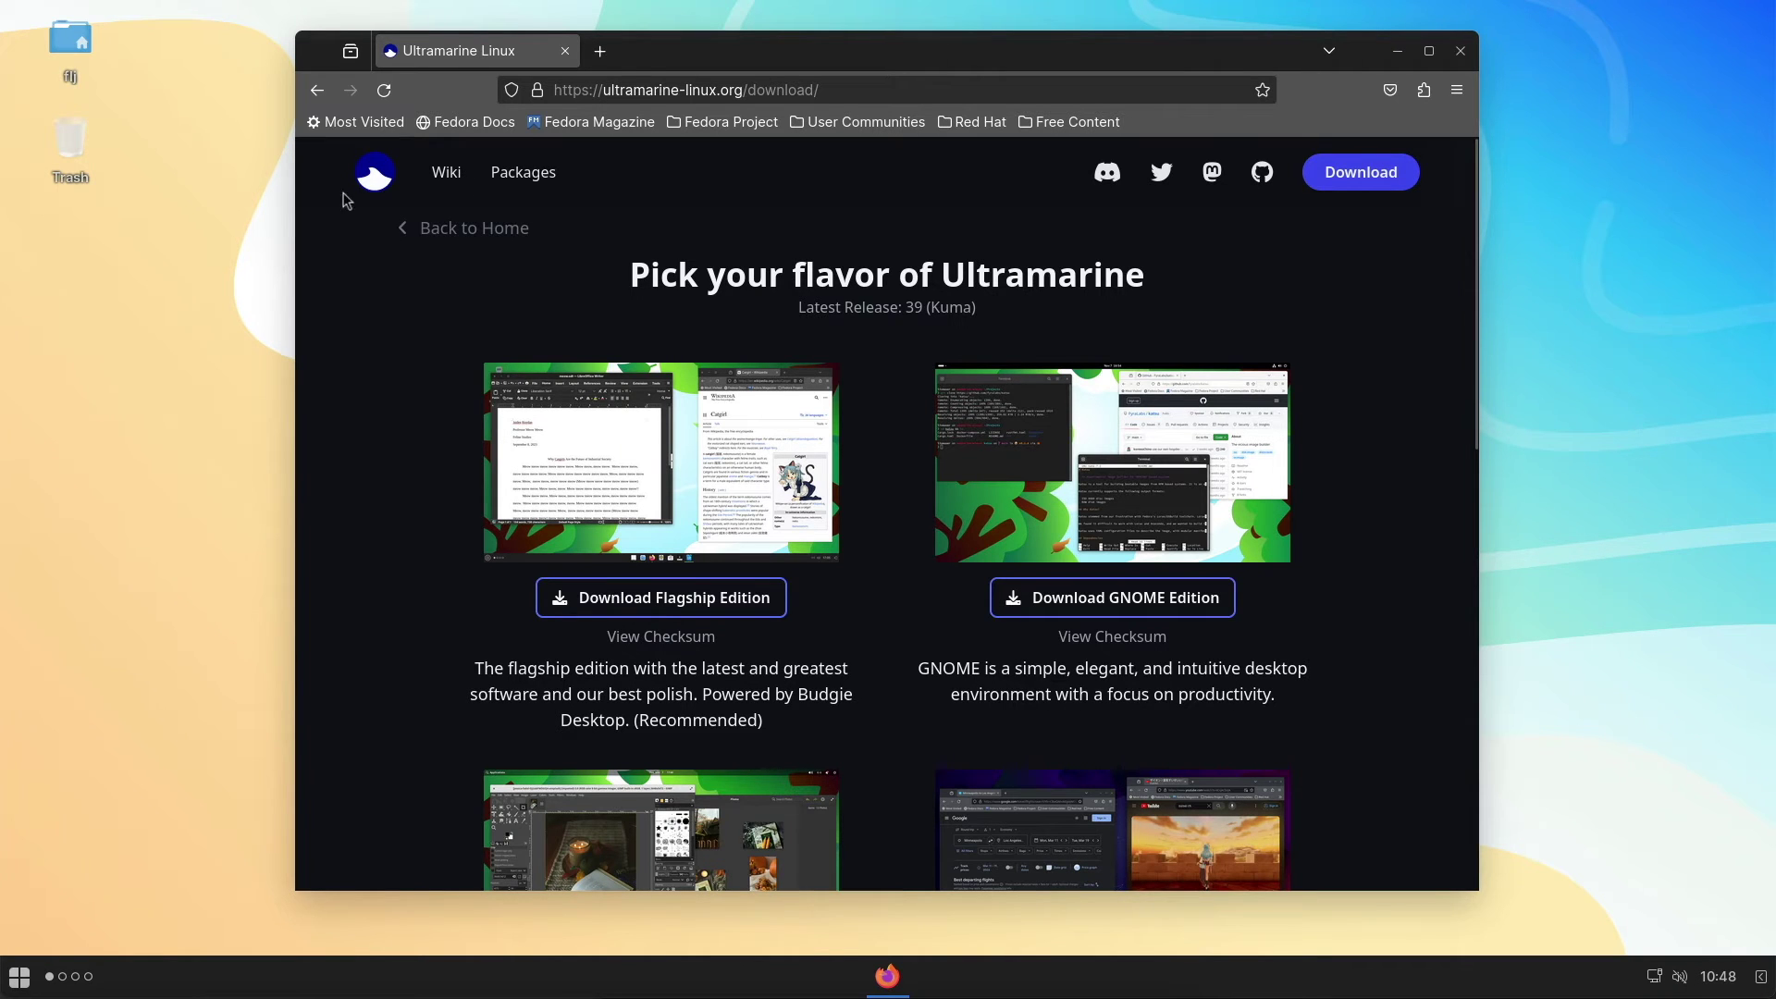
Step: Open the wiki Installation Guide, scroll to the ISO checksum section, and dismiss the browser with Alt+F4
left_click(377, 167)
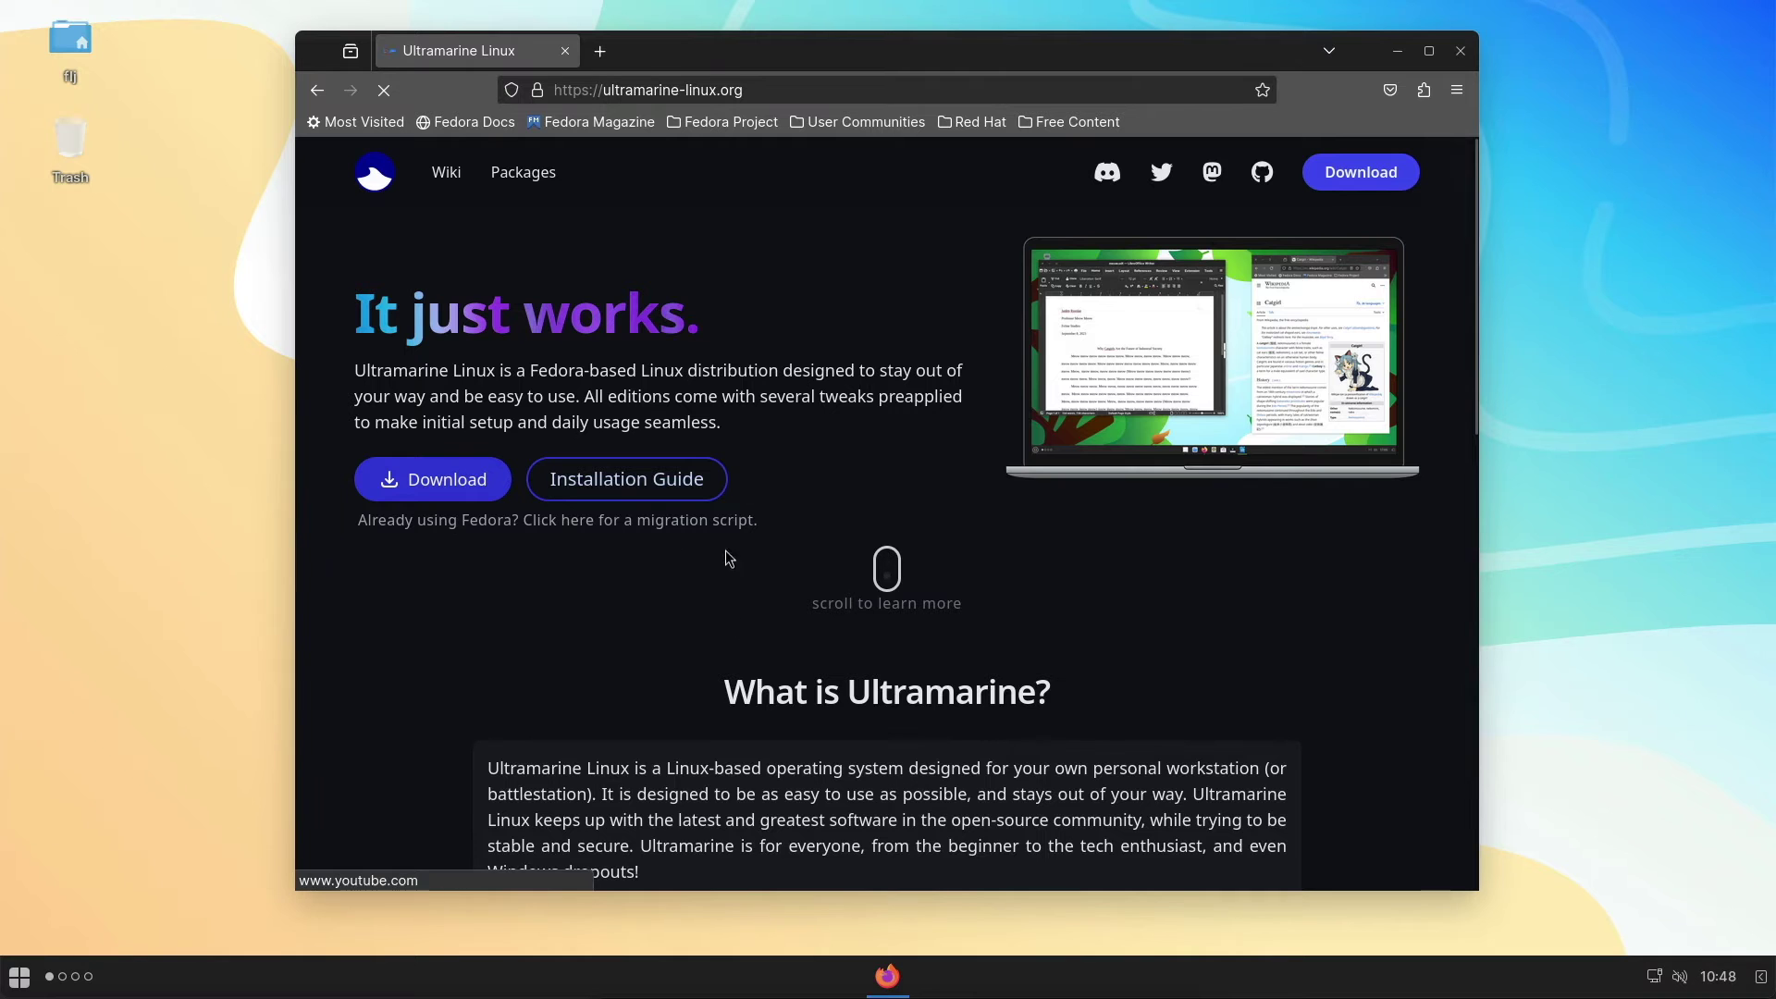
left_click(689, 483)
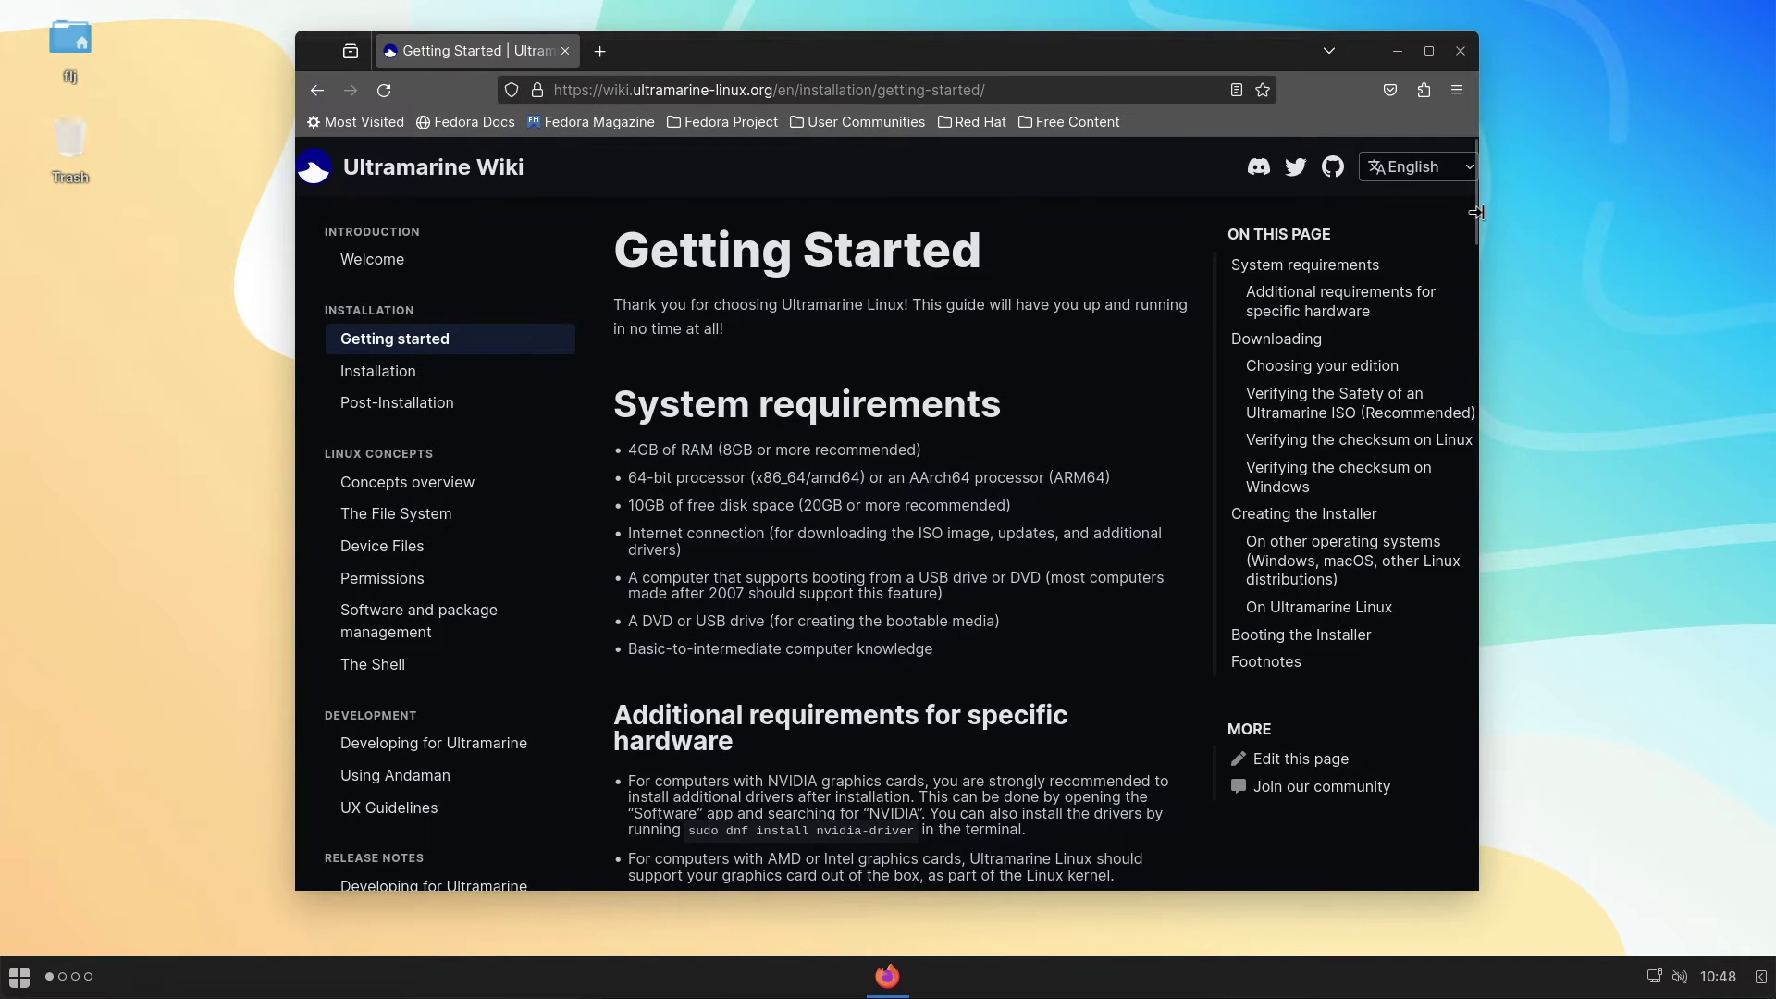
left_click_drag(1477, 212, 1470, 500)
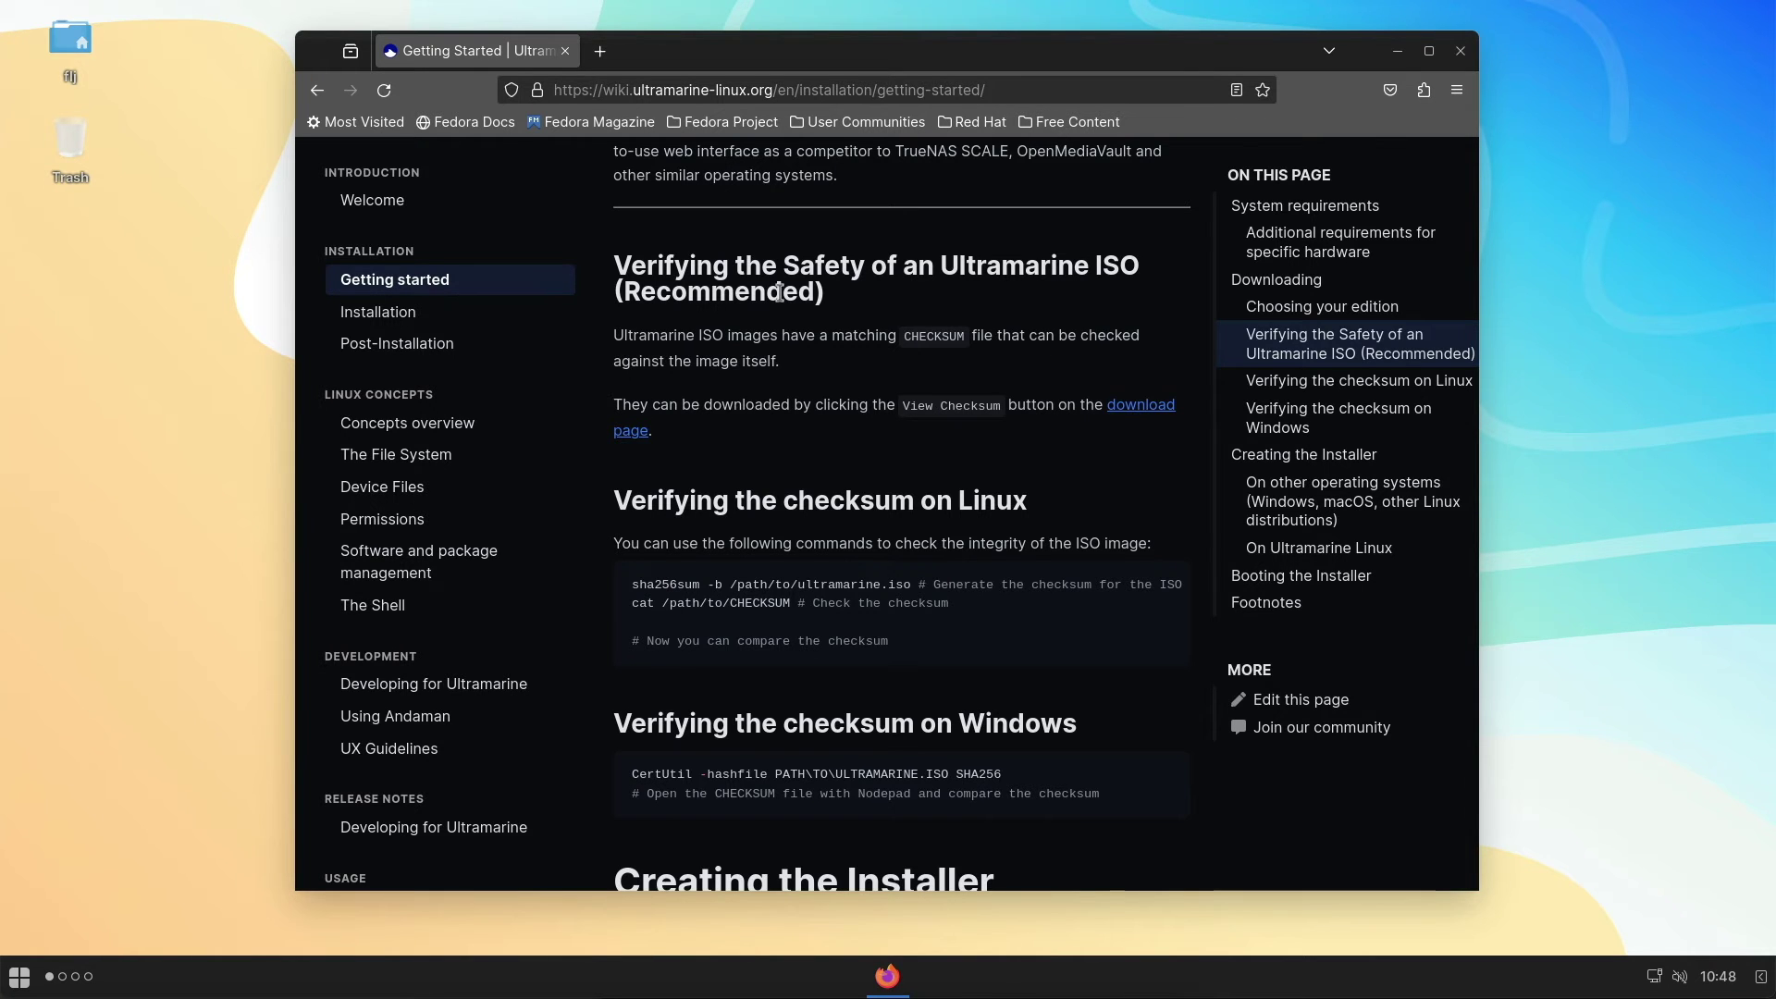
key("alt+F4")
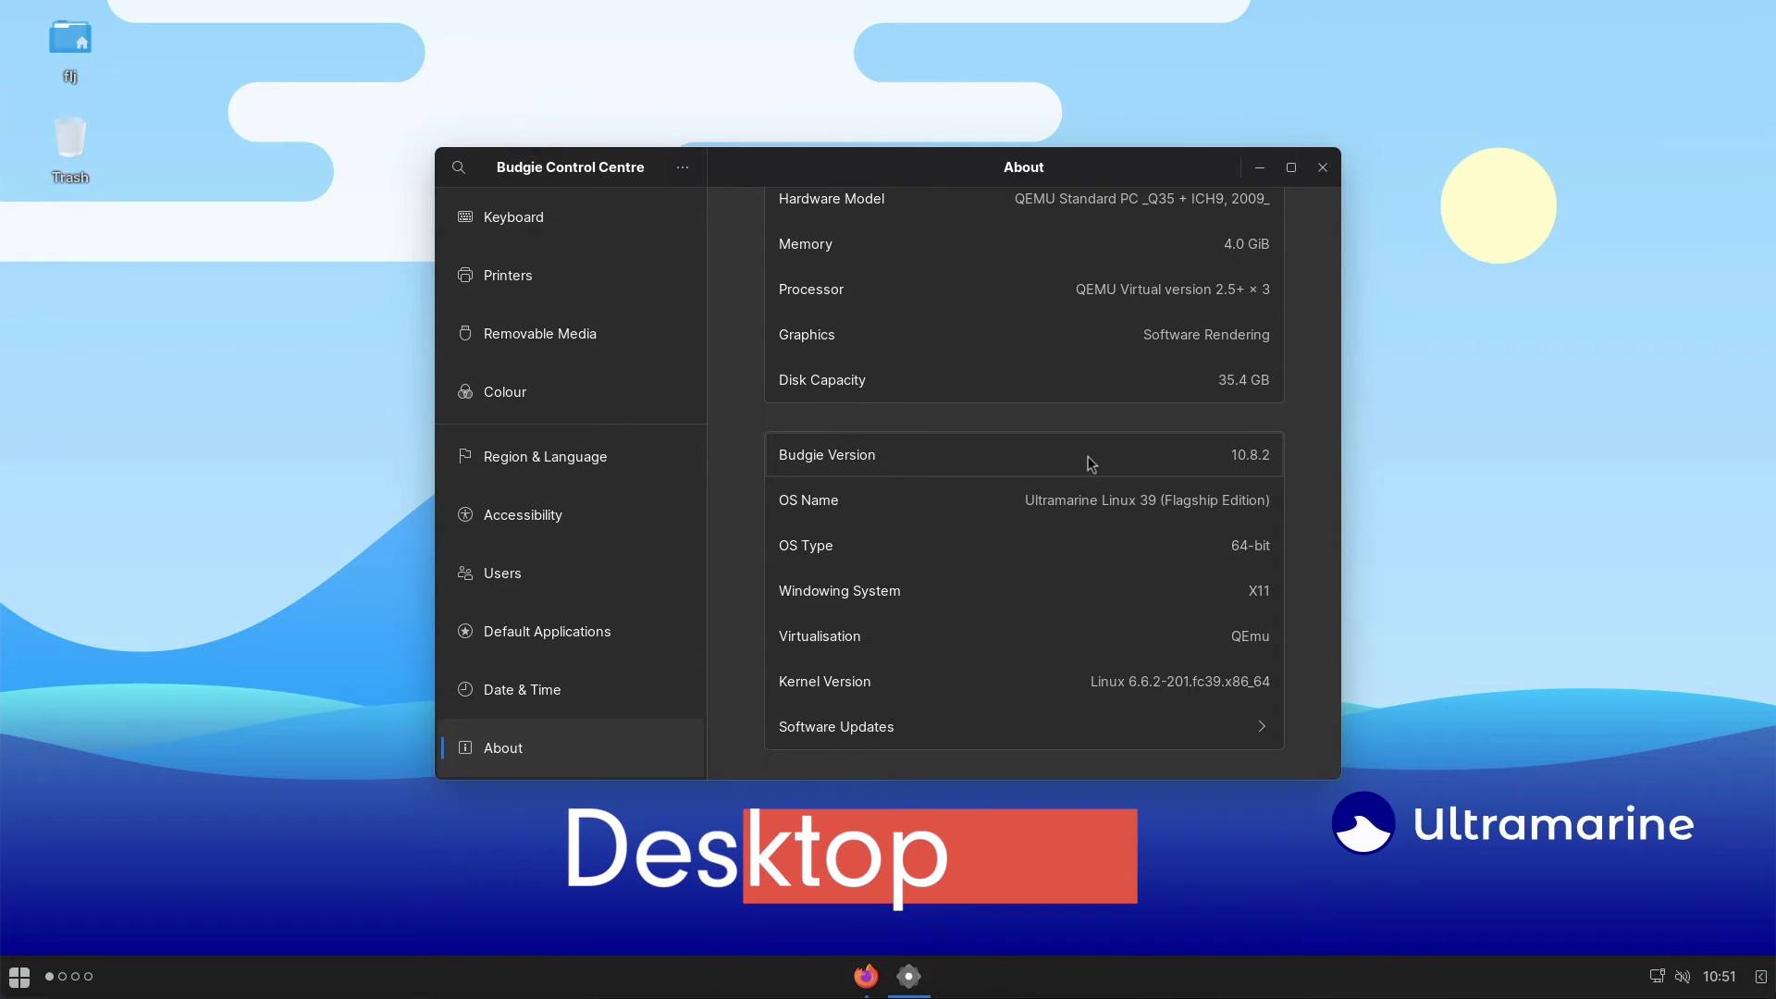
Step: Close the Control Centre About window and bring up the installed applications menu
left_click(1322, 168)
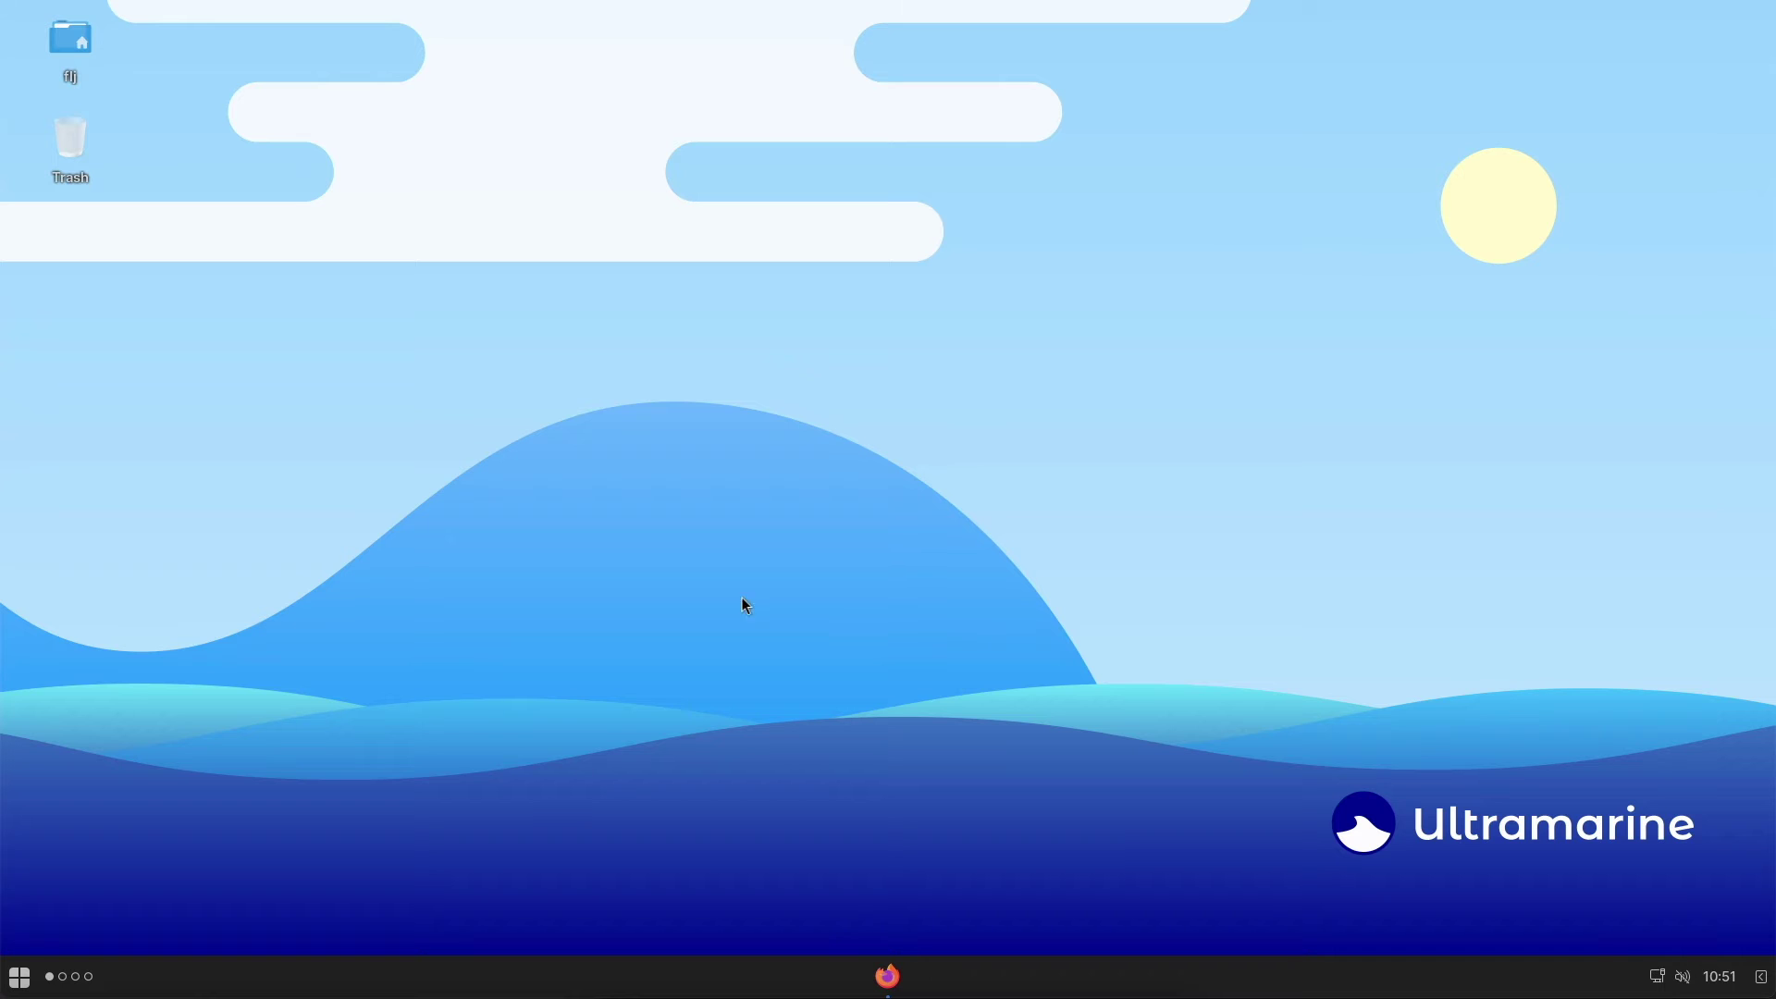
left_click(21, 983)
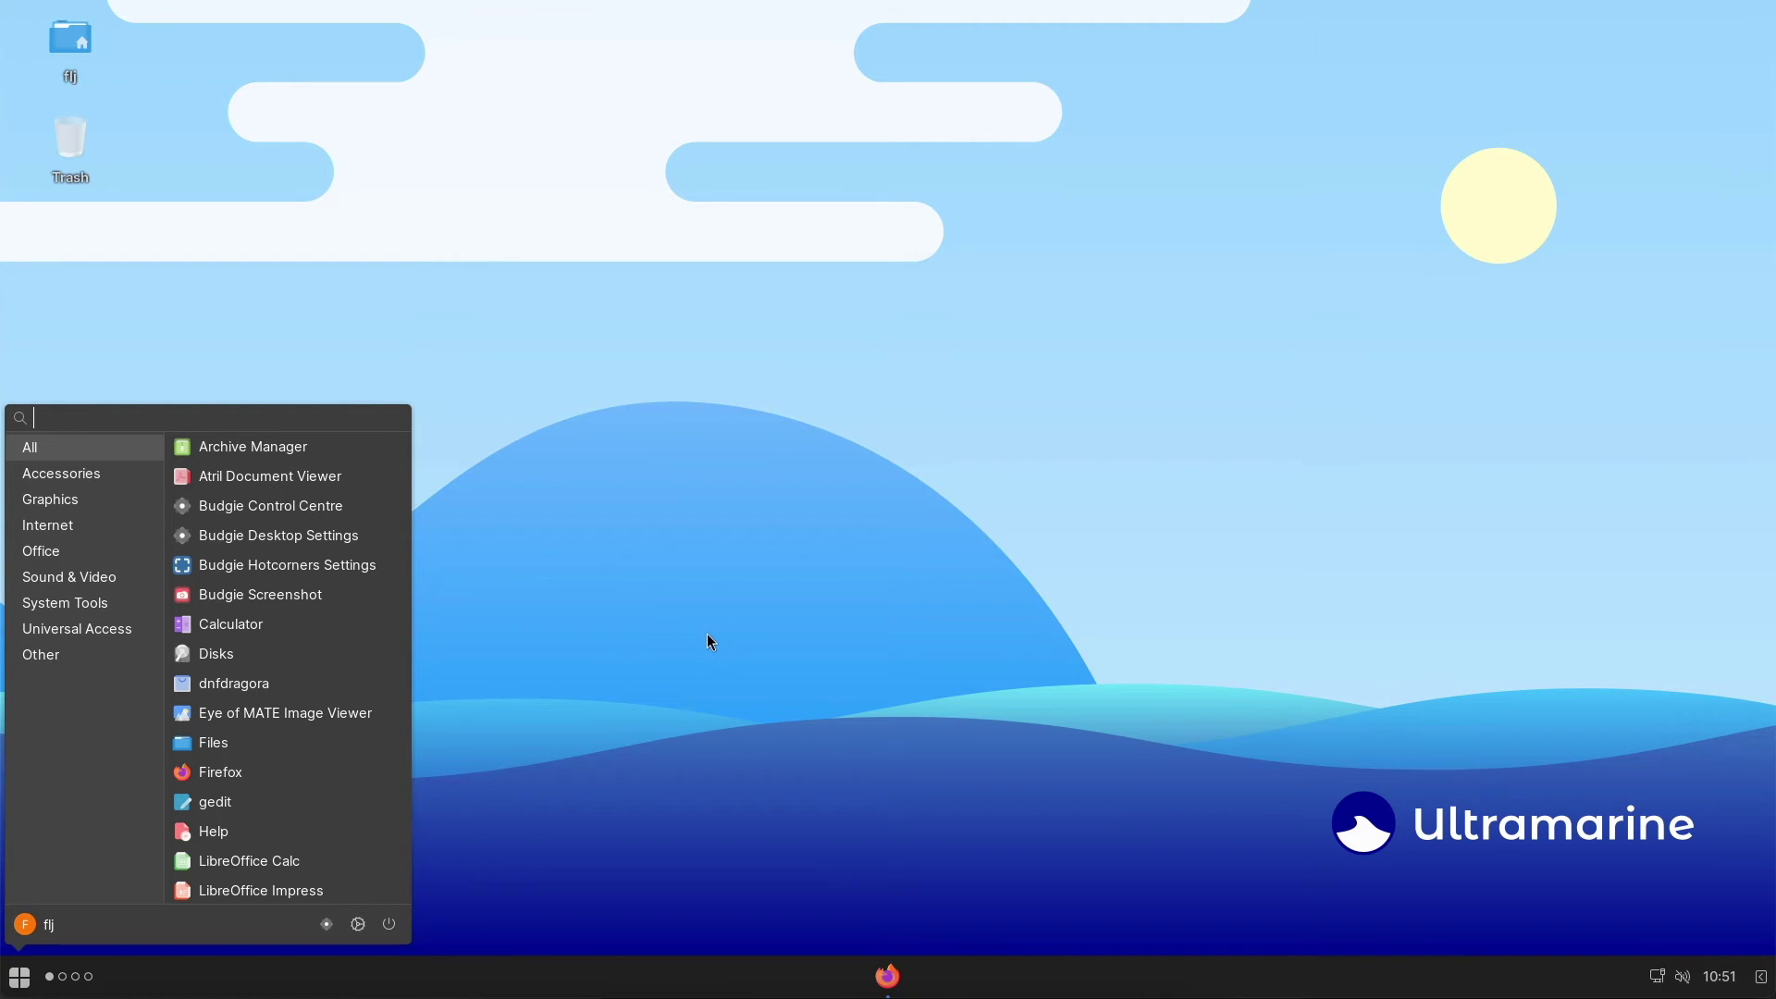
Step: Restore Firefox, open the Home folder, check network and volume, then view Raven's empty notifications
left_click(890, 979)
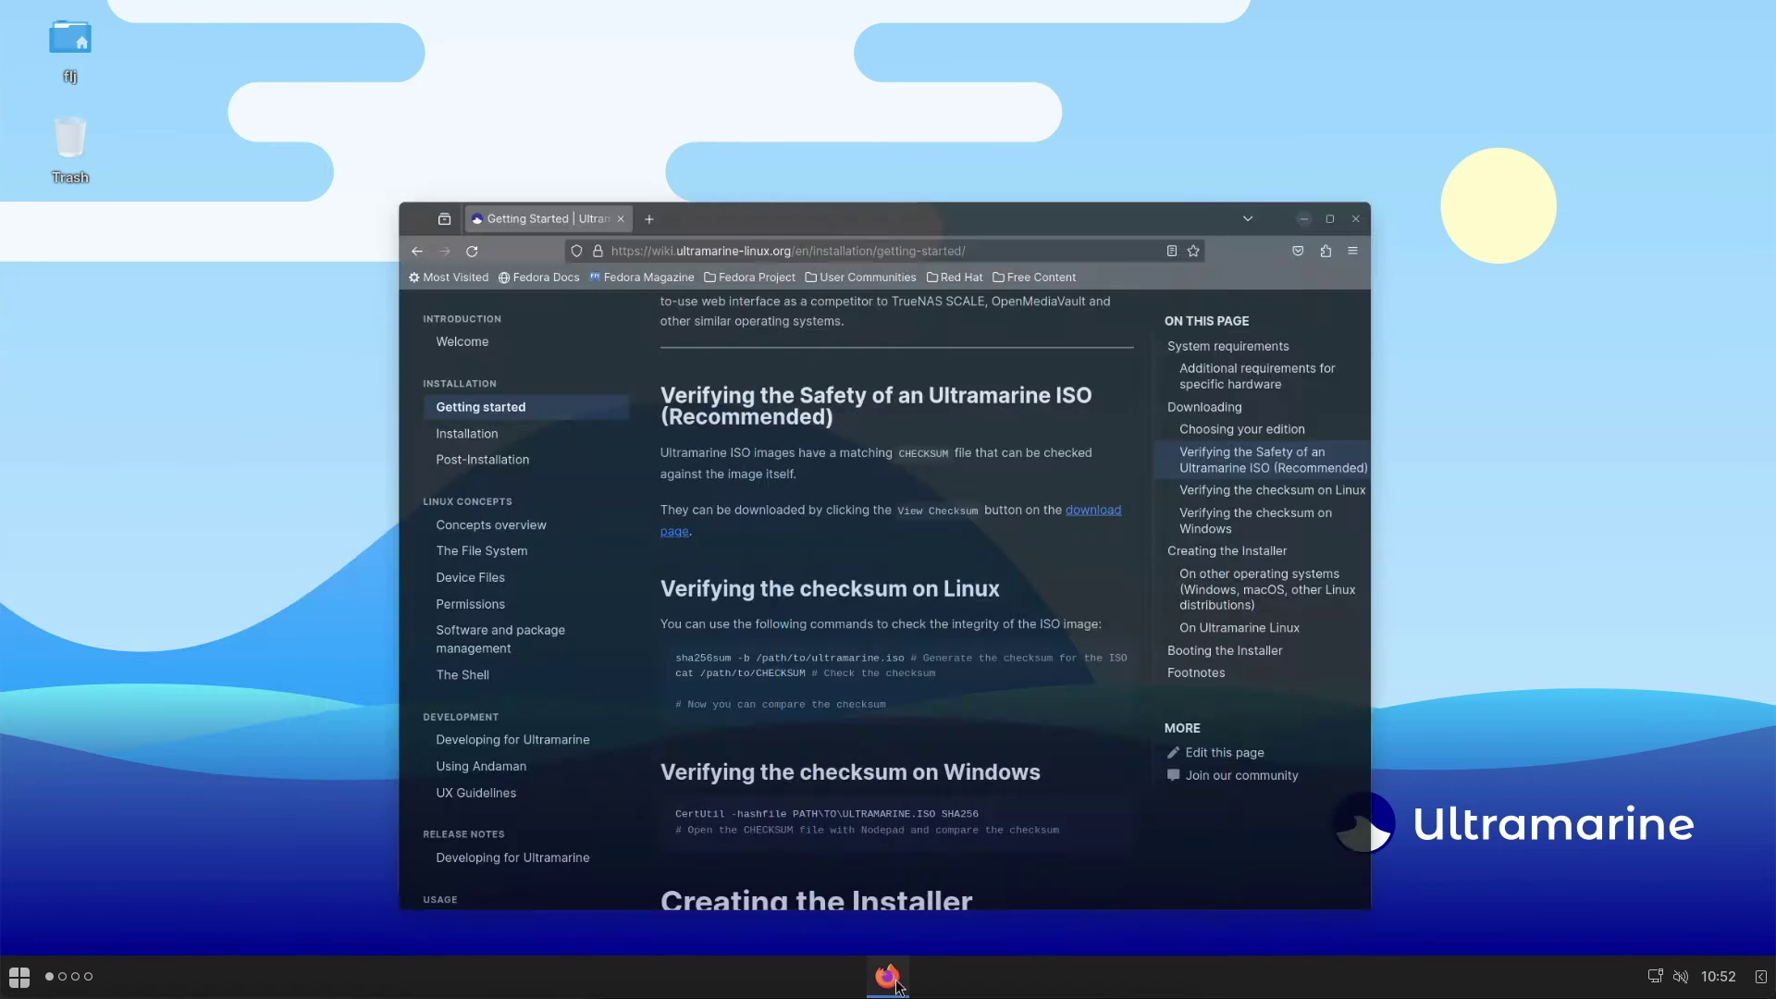
double_click(74, 45)
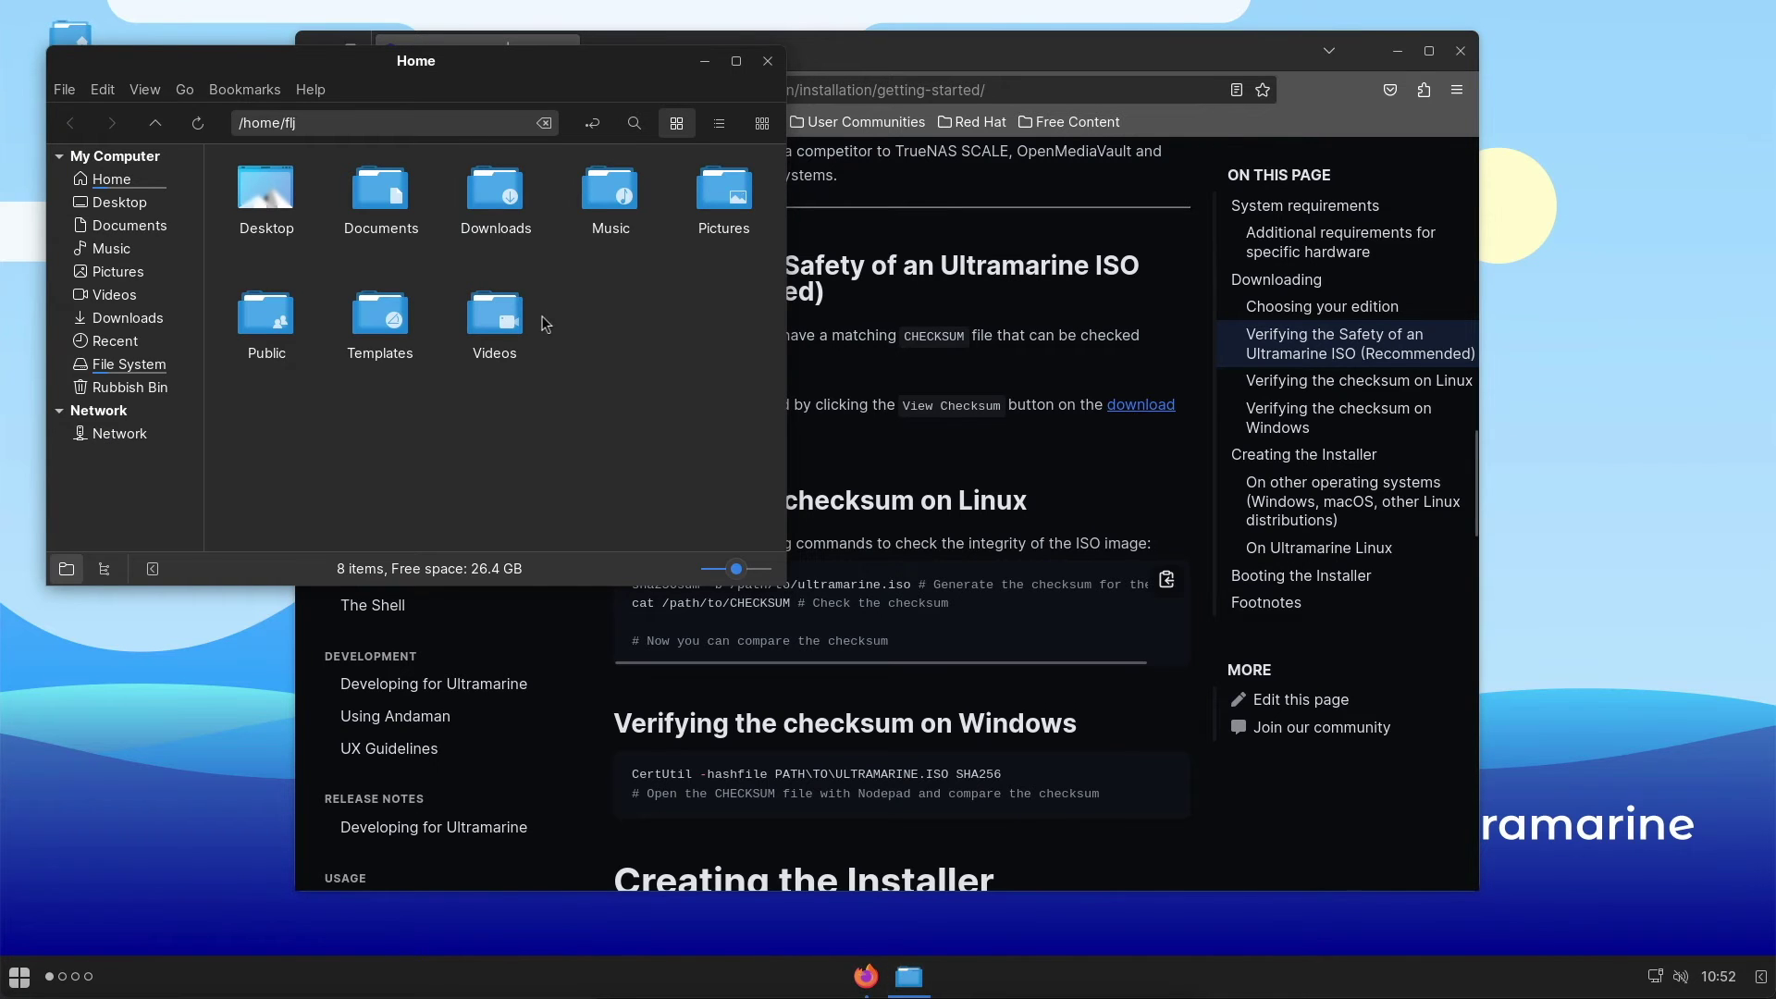
left_click(1657, 977)
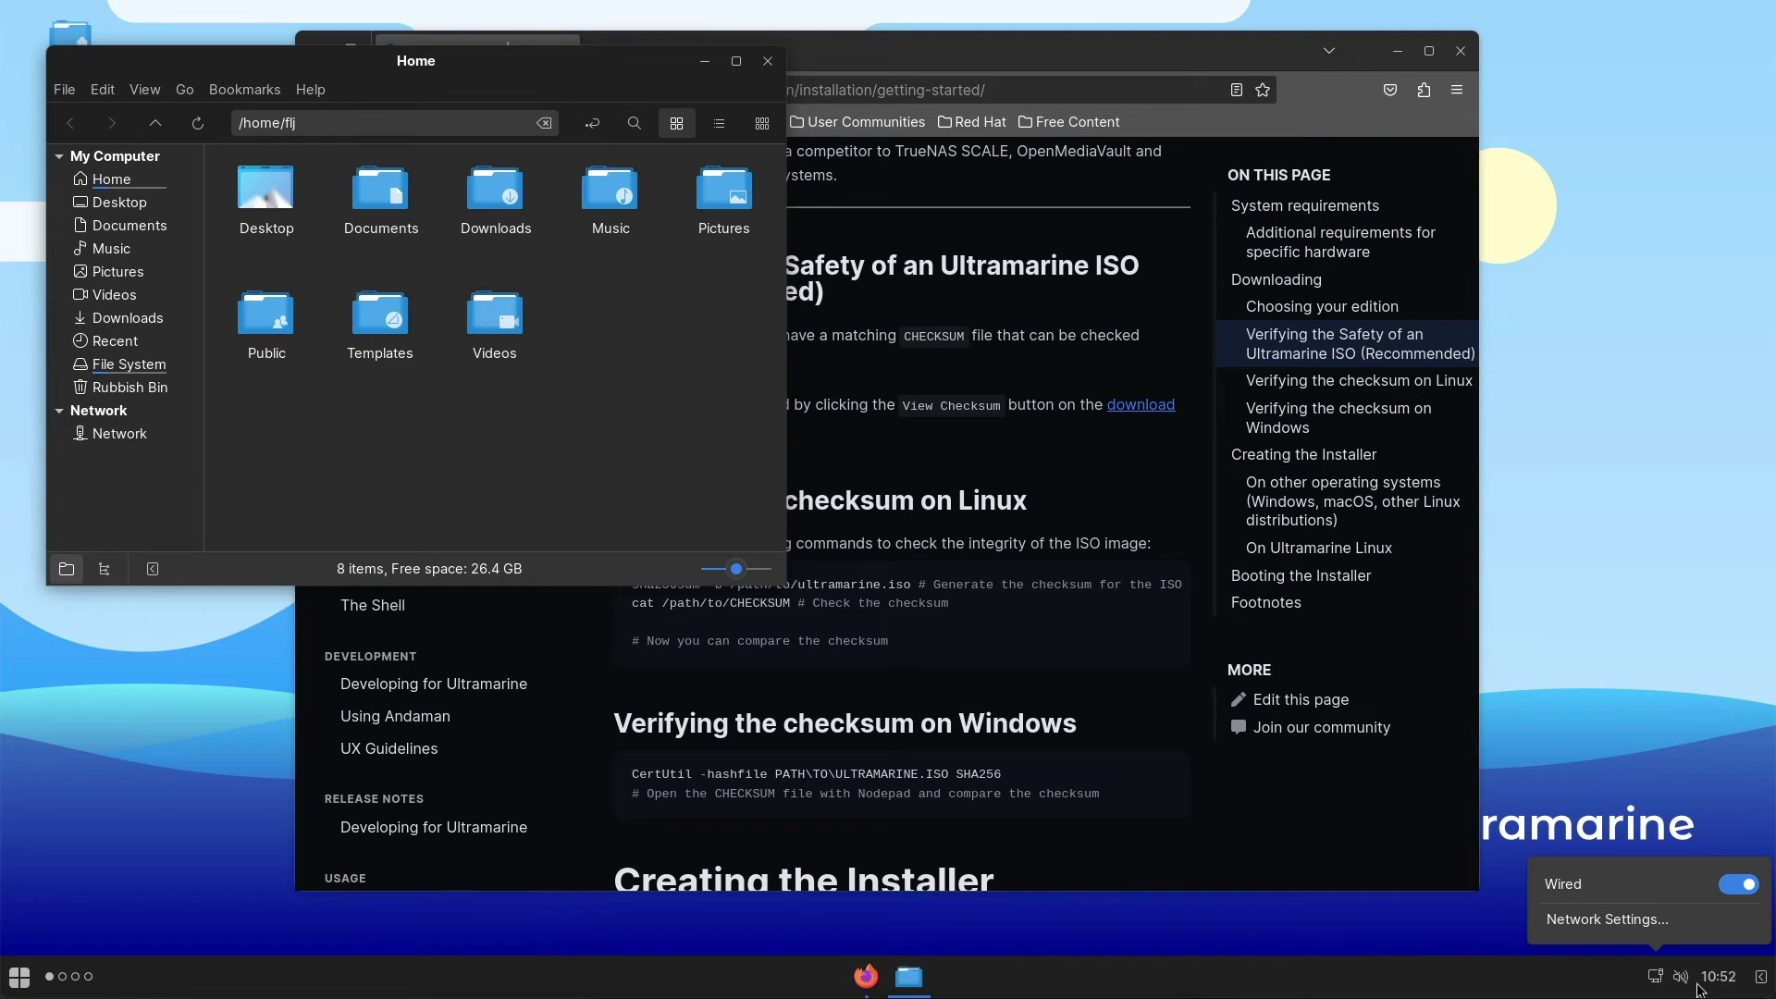
left_click(1682, 979)
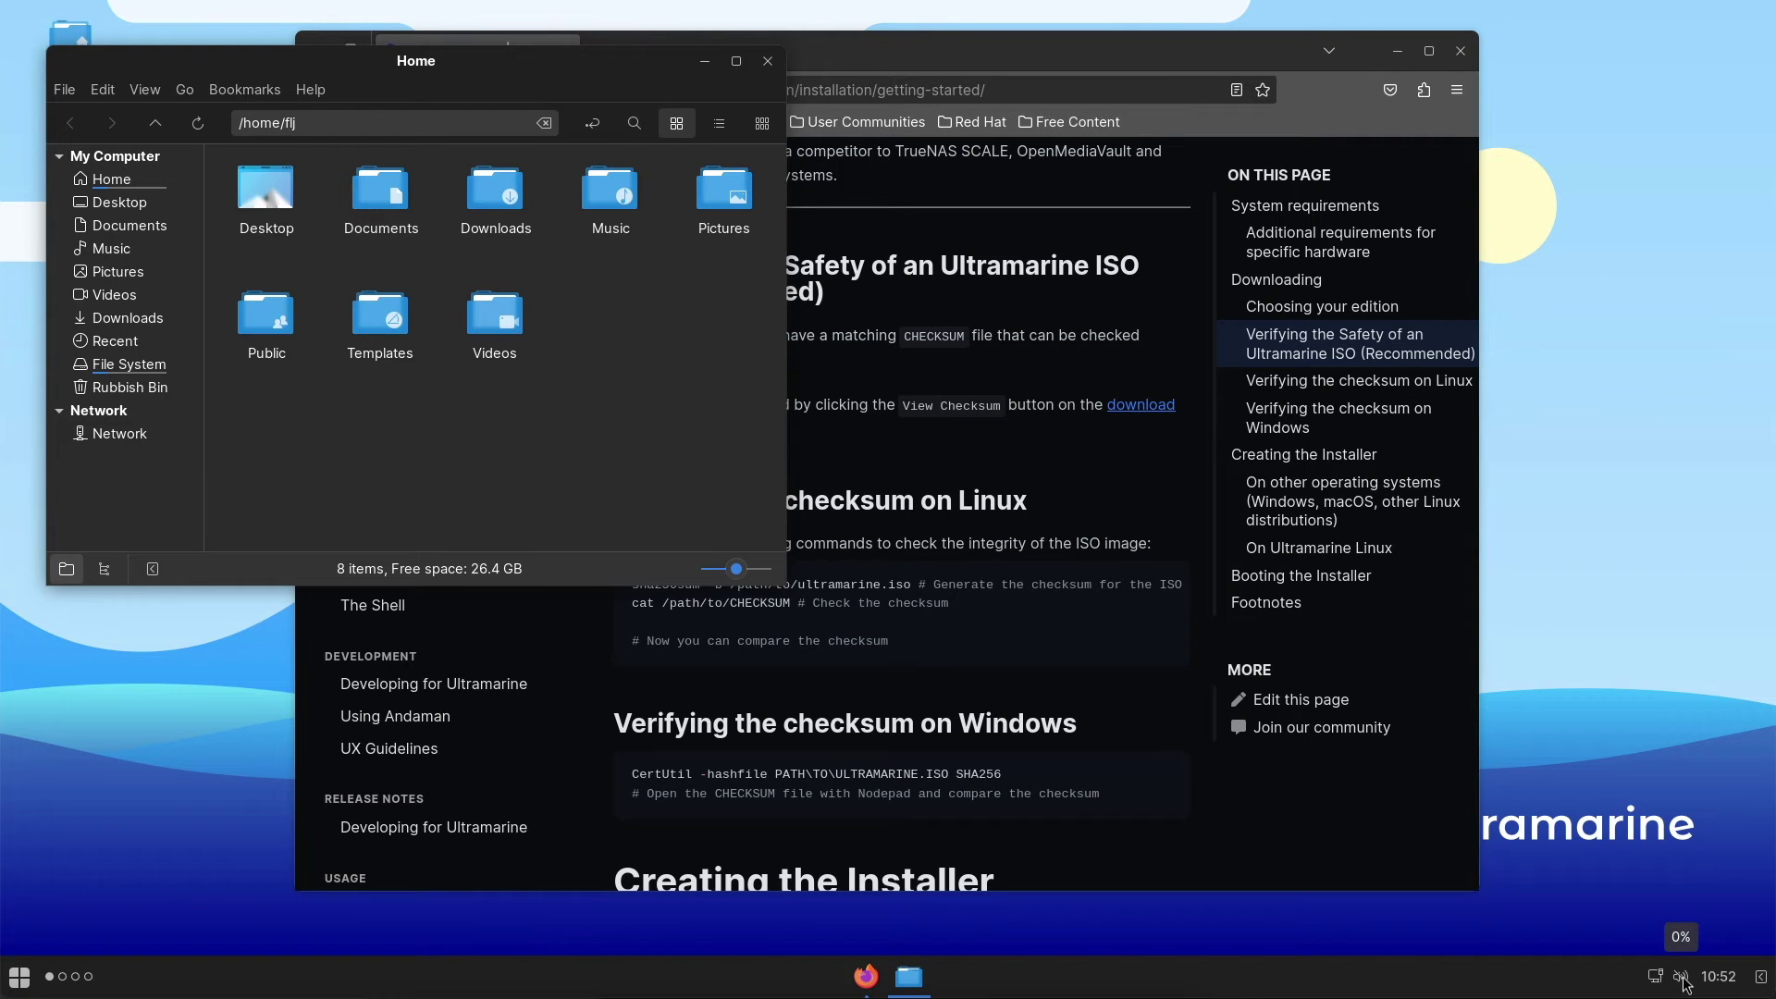
left_click(1761, 979)
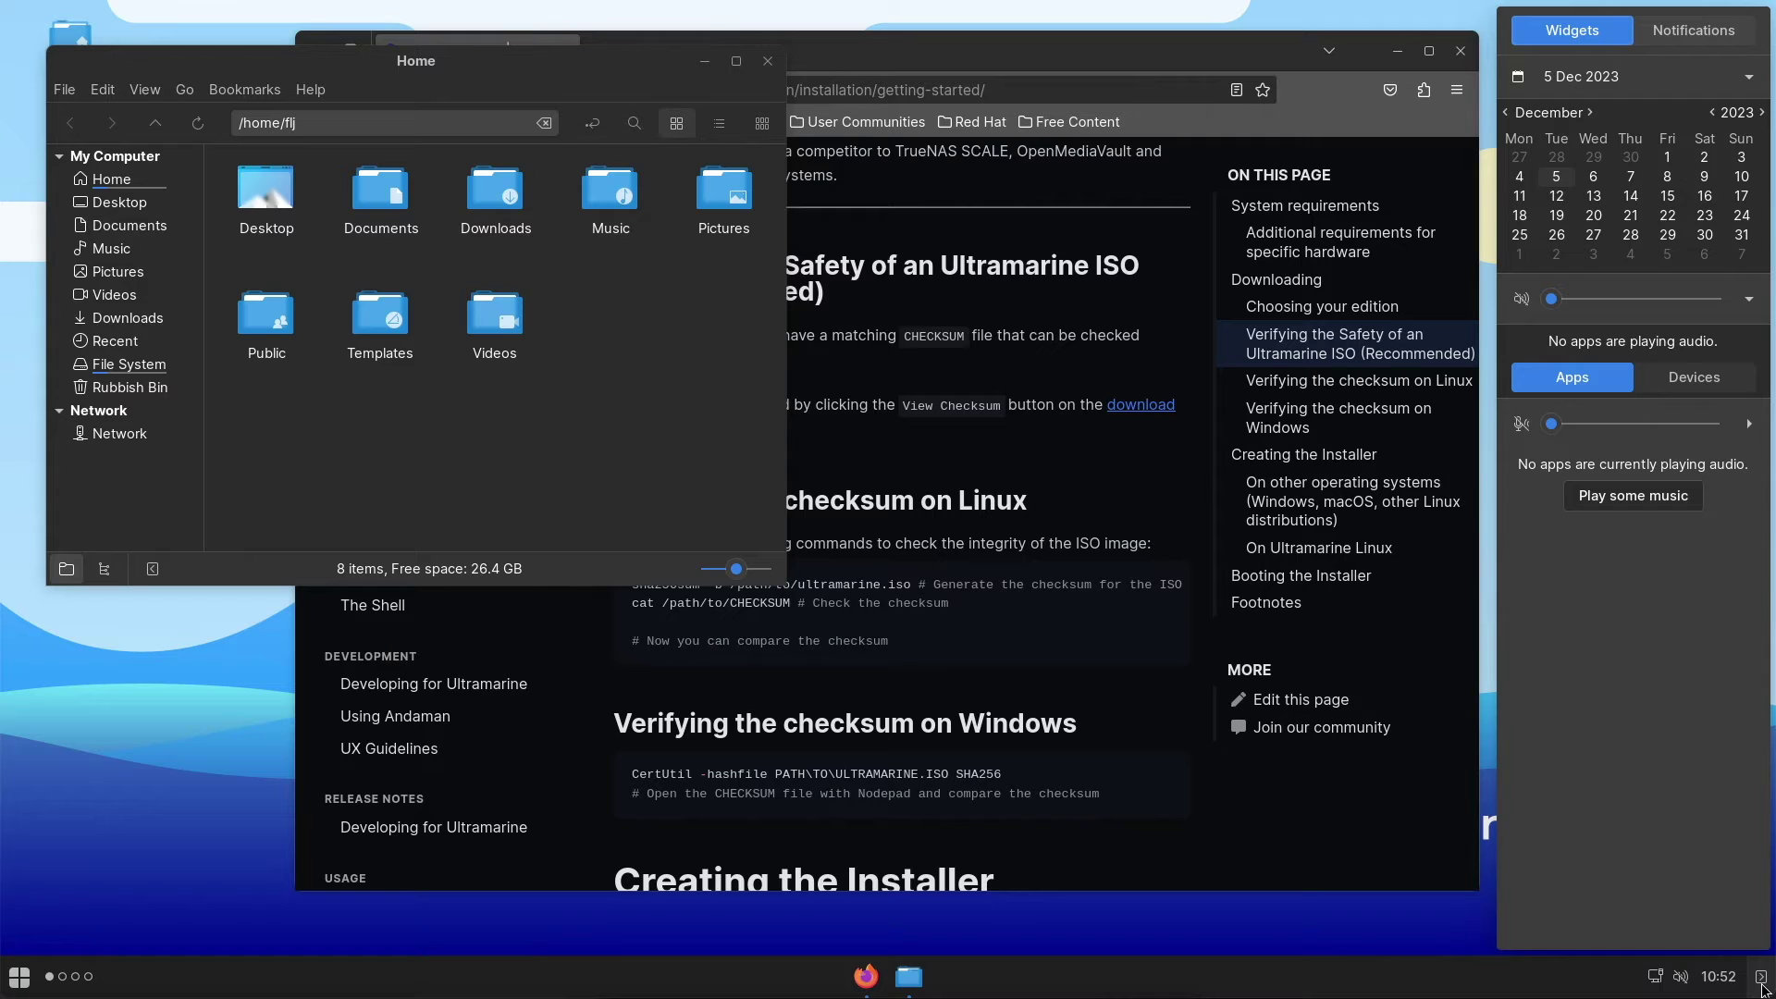
left_click(1697, 30)
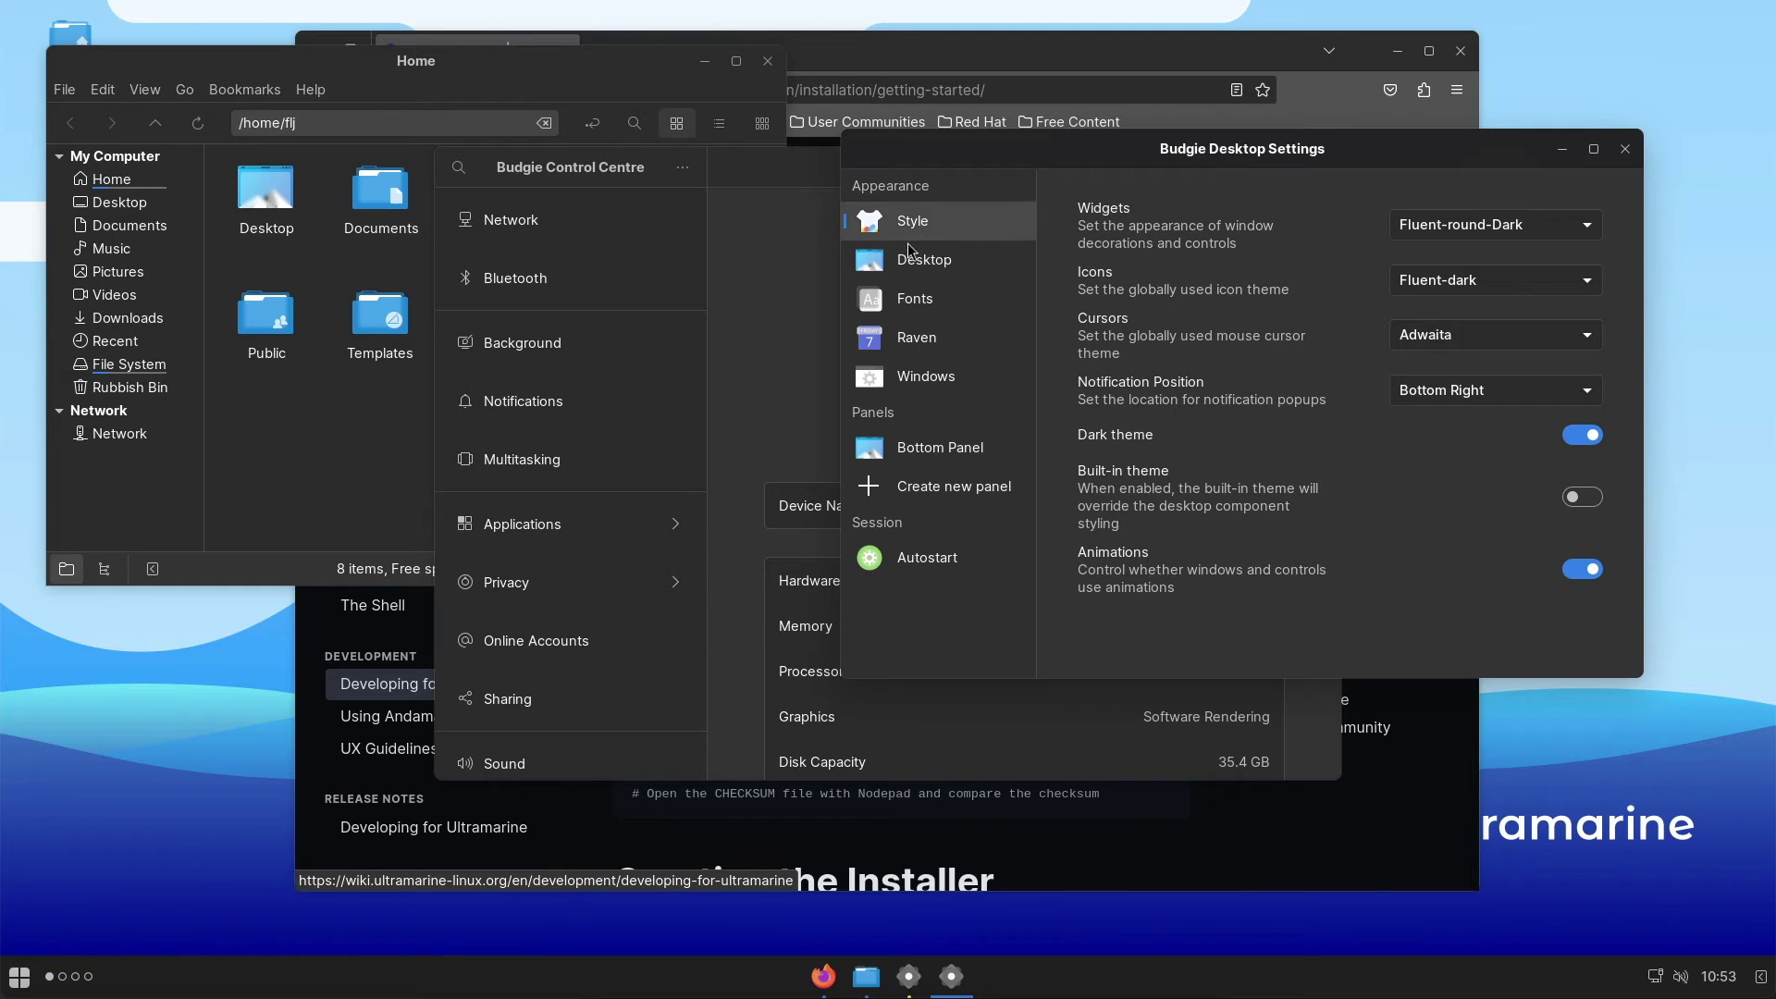
Step: Disable the dark theme and try Fluent-round and Fluent-round-green widgets, settling on Fluent-round-Dark
left_click(1580, 436)
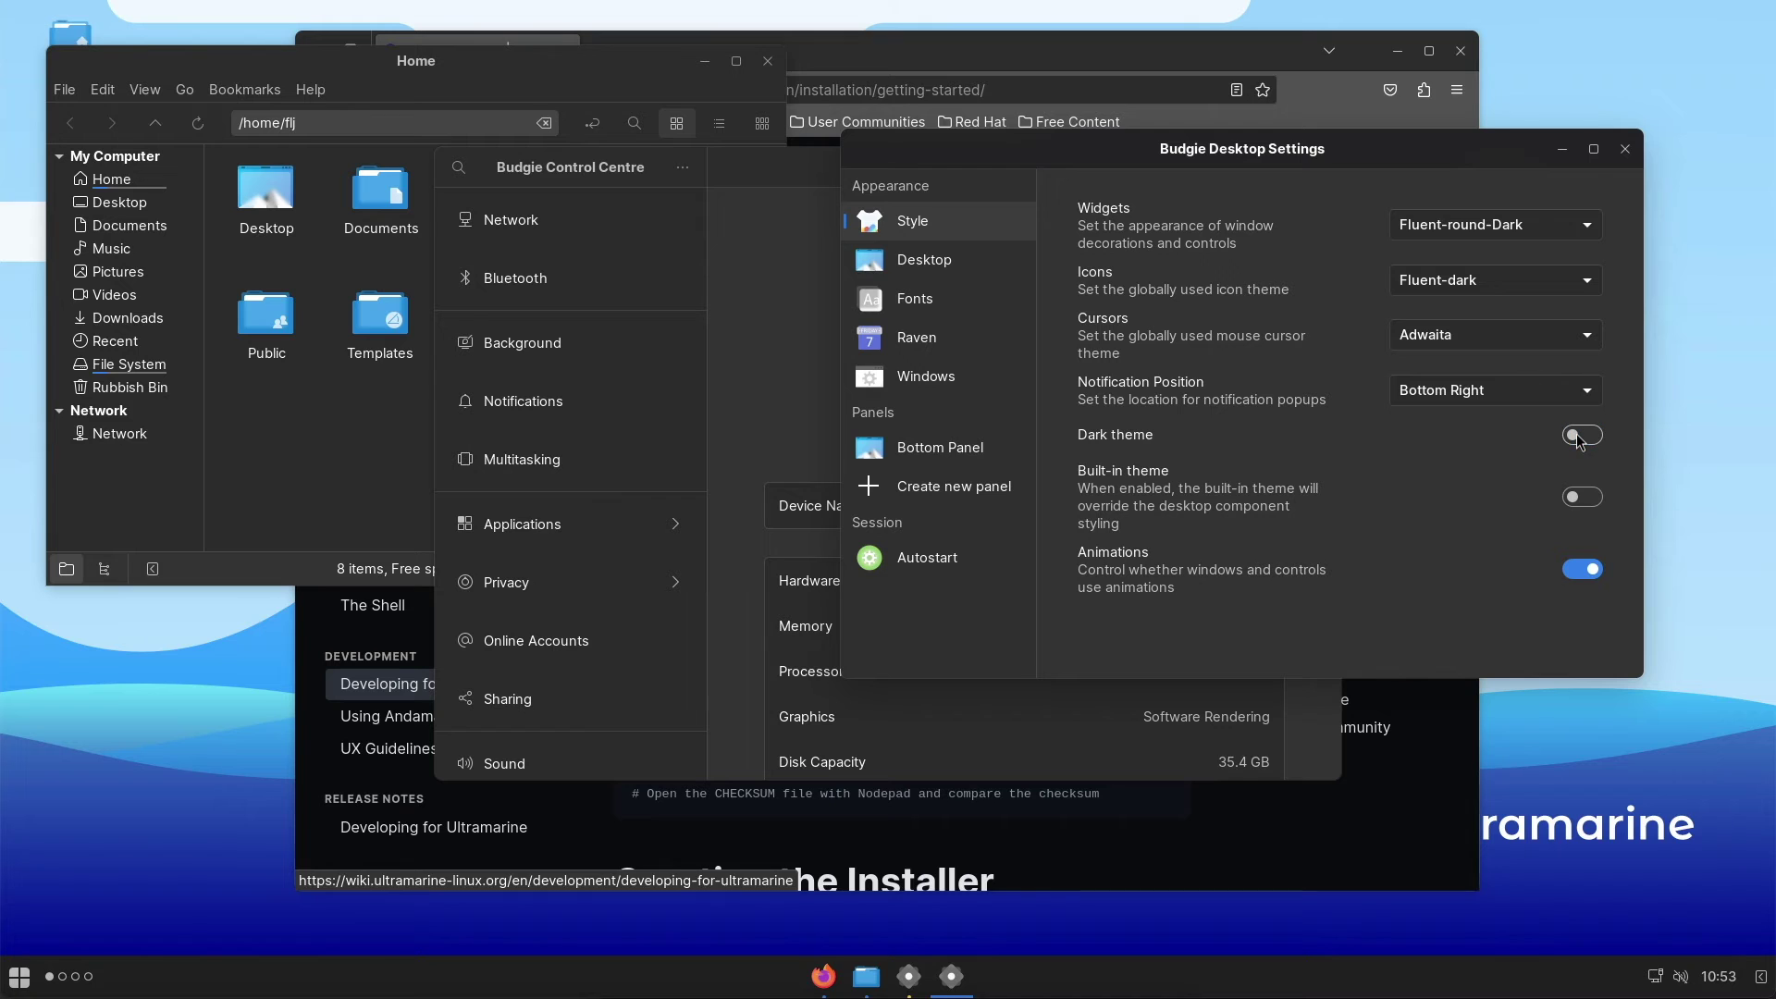
left_click(1537, 229)
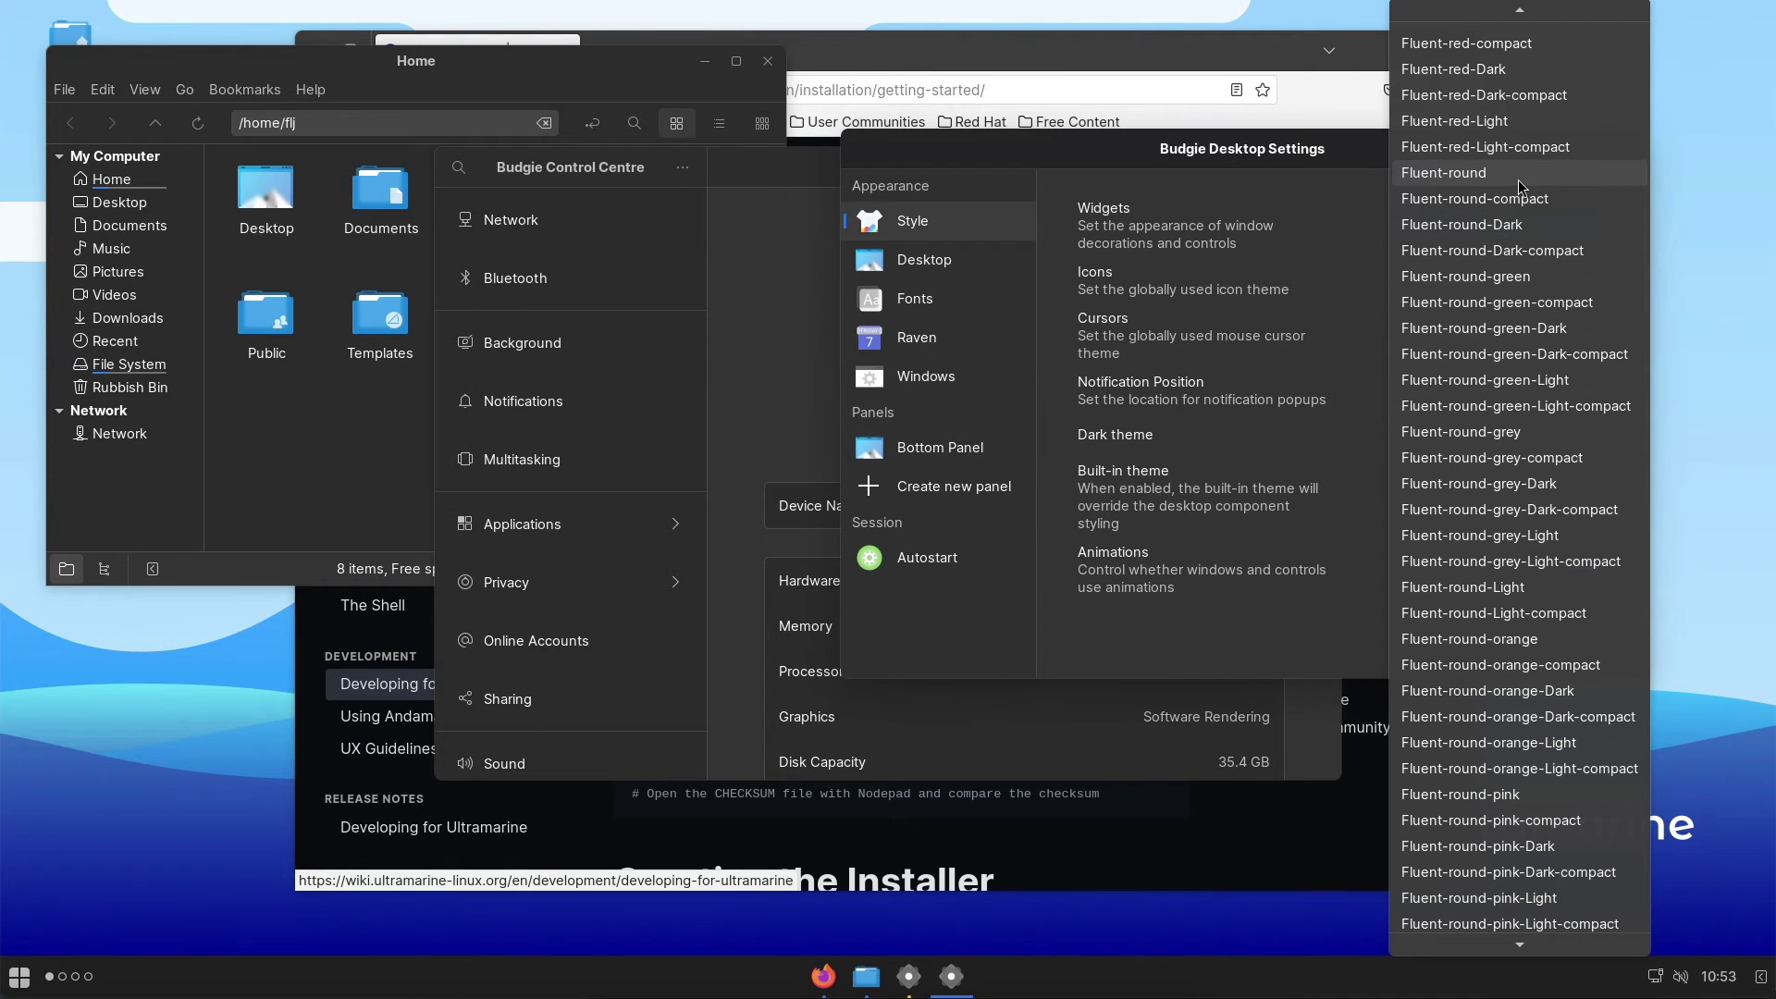
left_click(1519, 184)
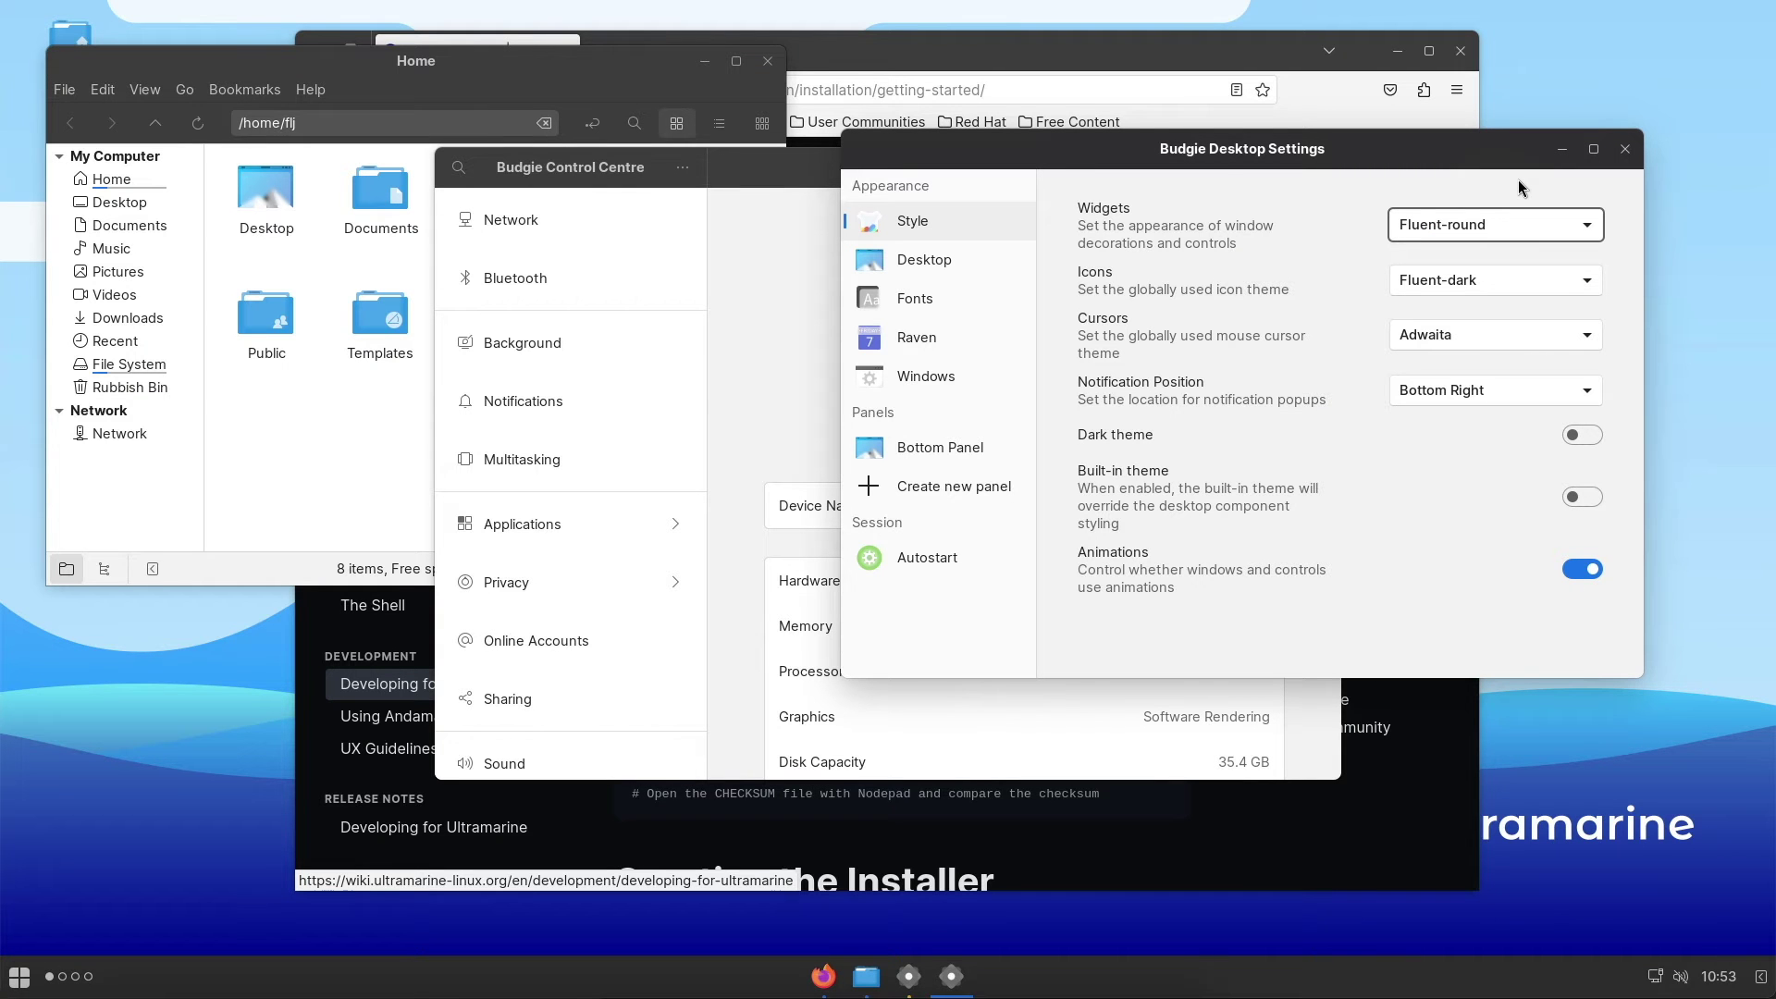
left_click(1508, 225)
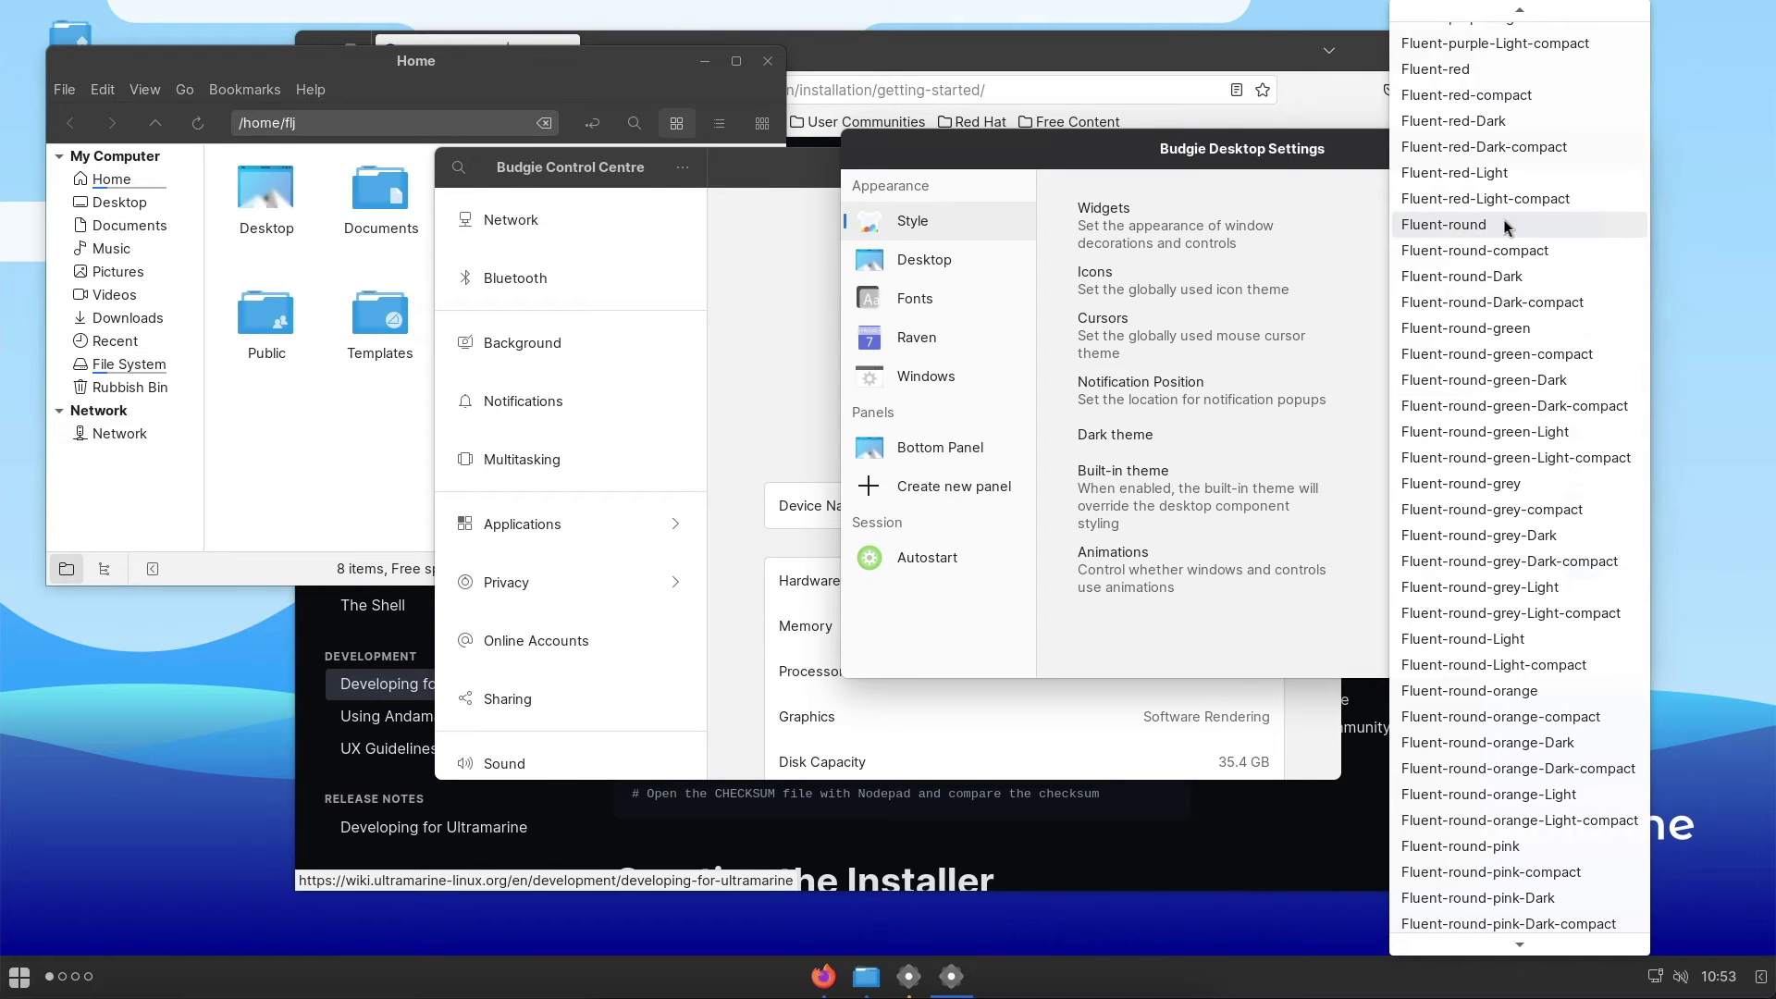
key("Escape")
key("Down")
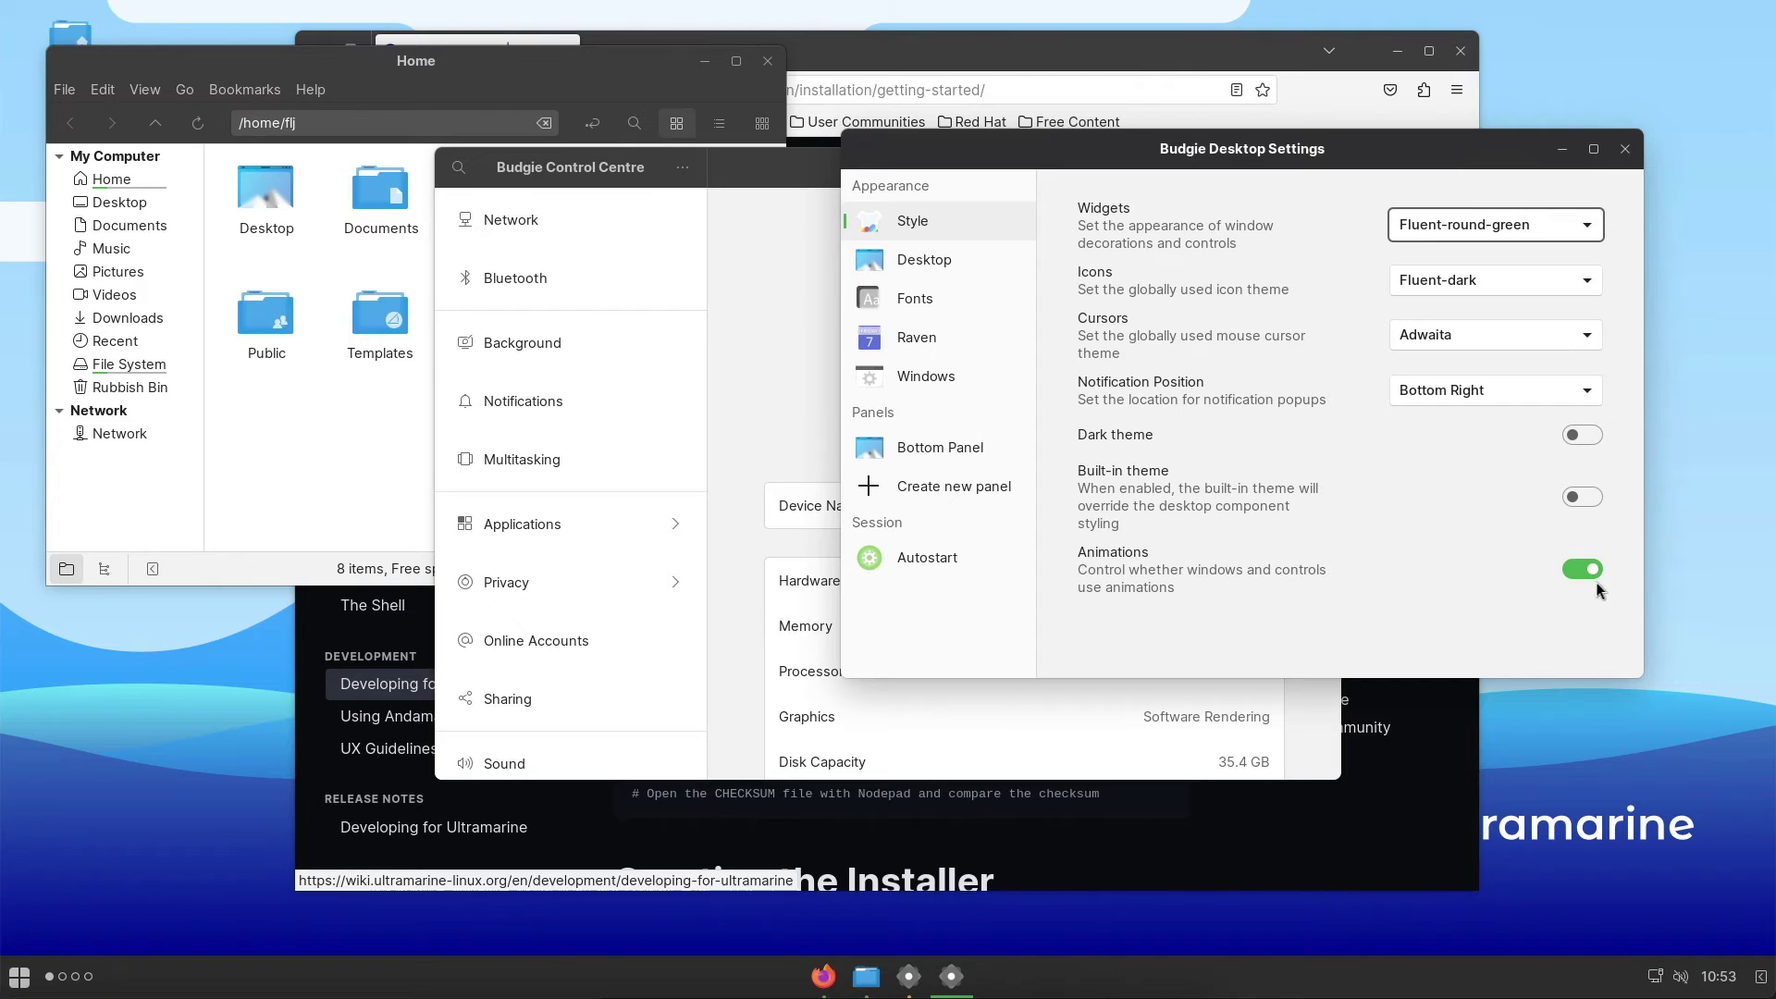
left_click(1502, 225)
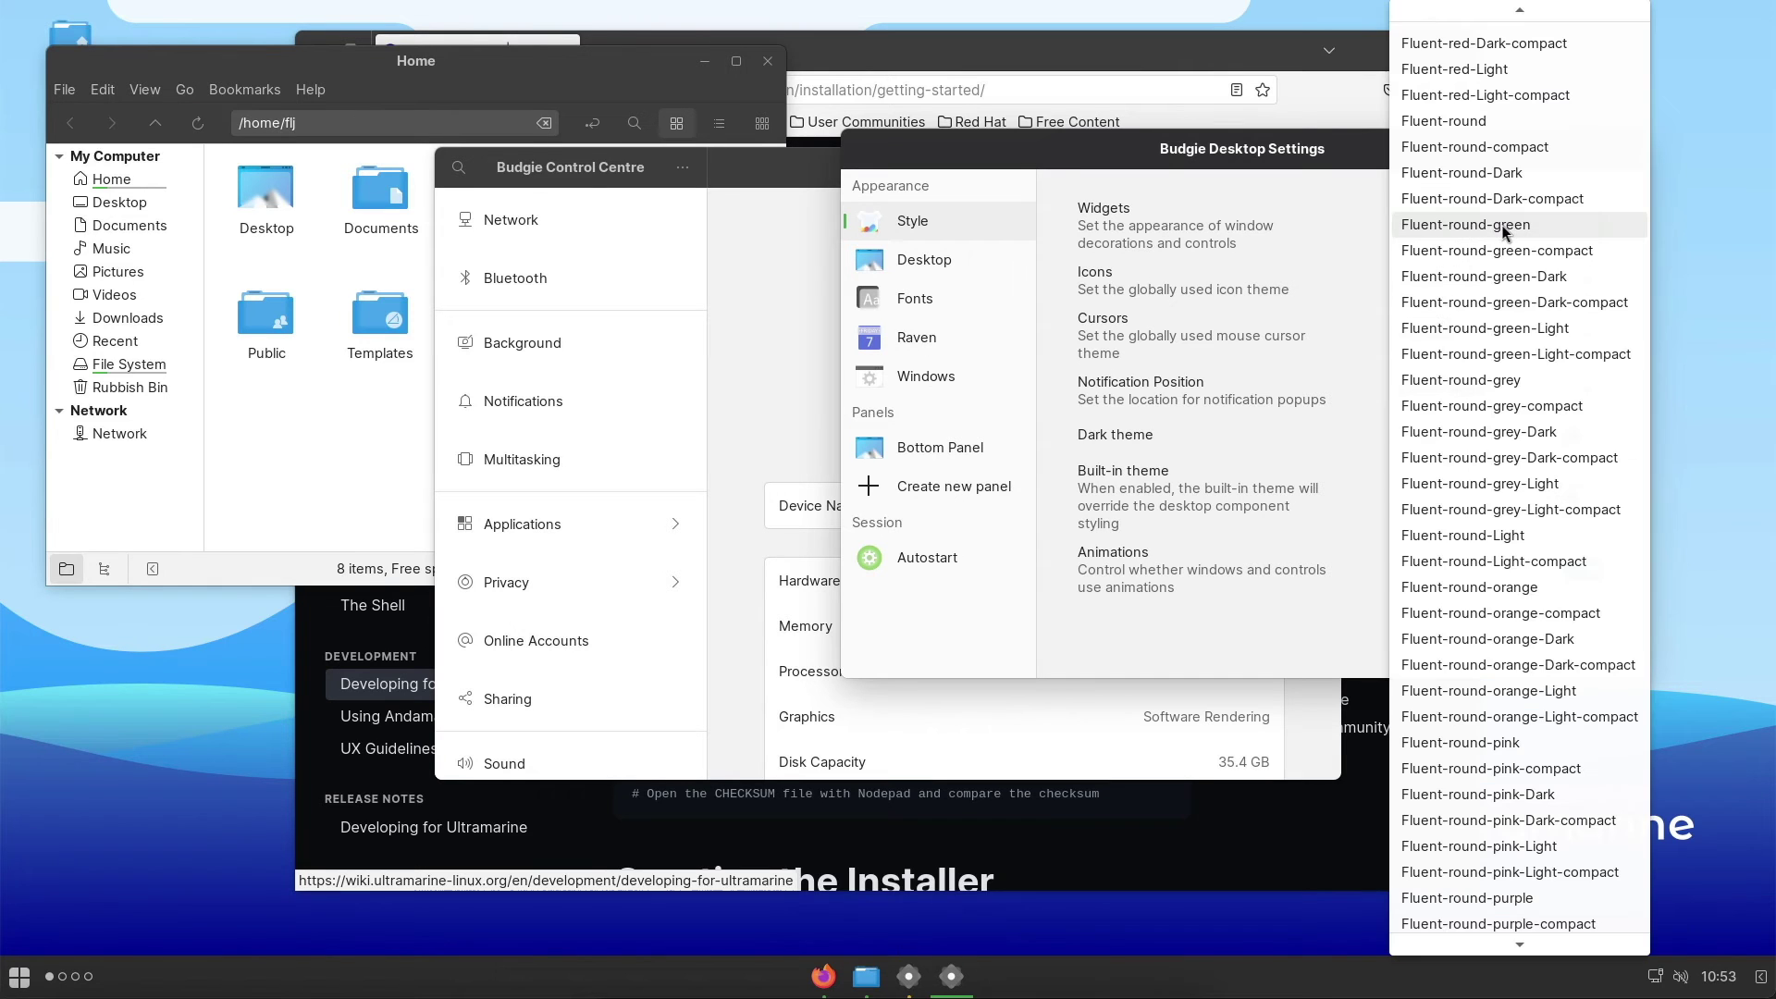
left_click(1517, 174)
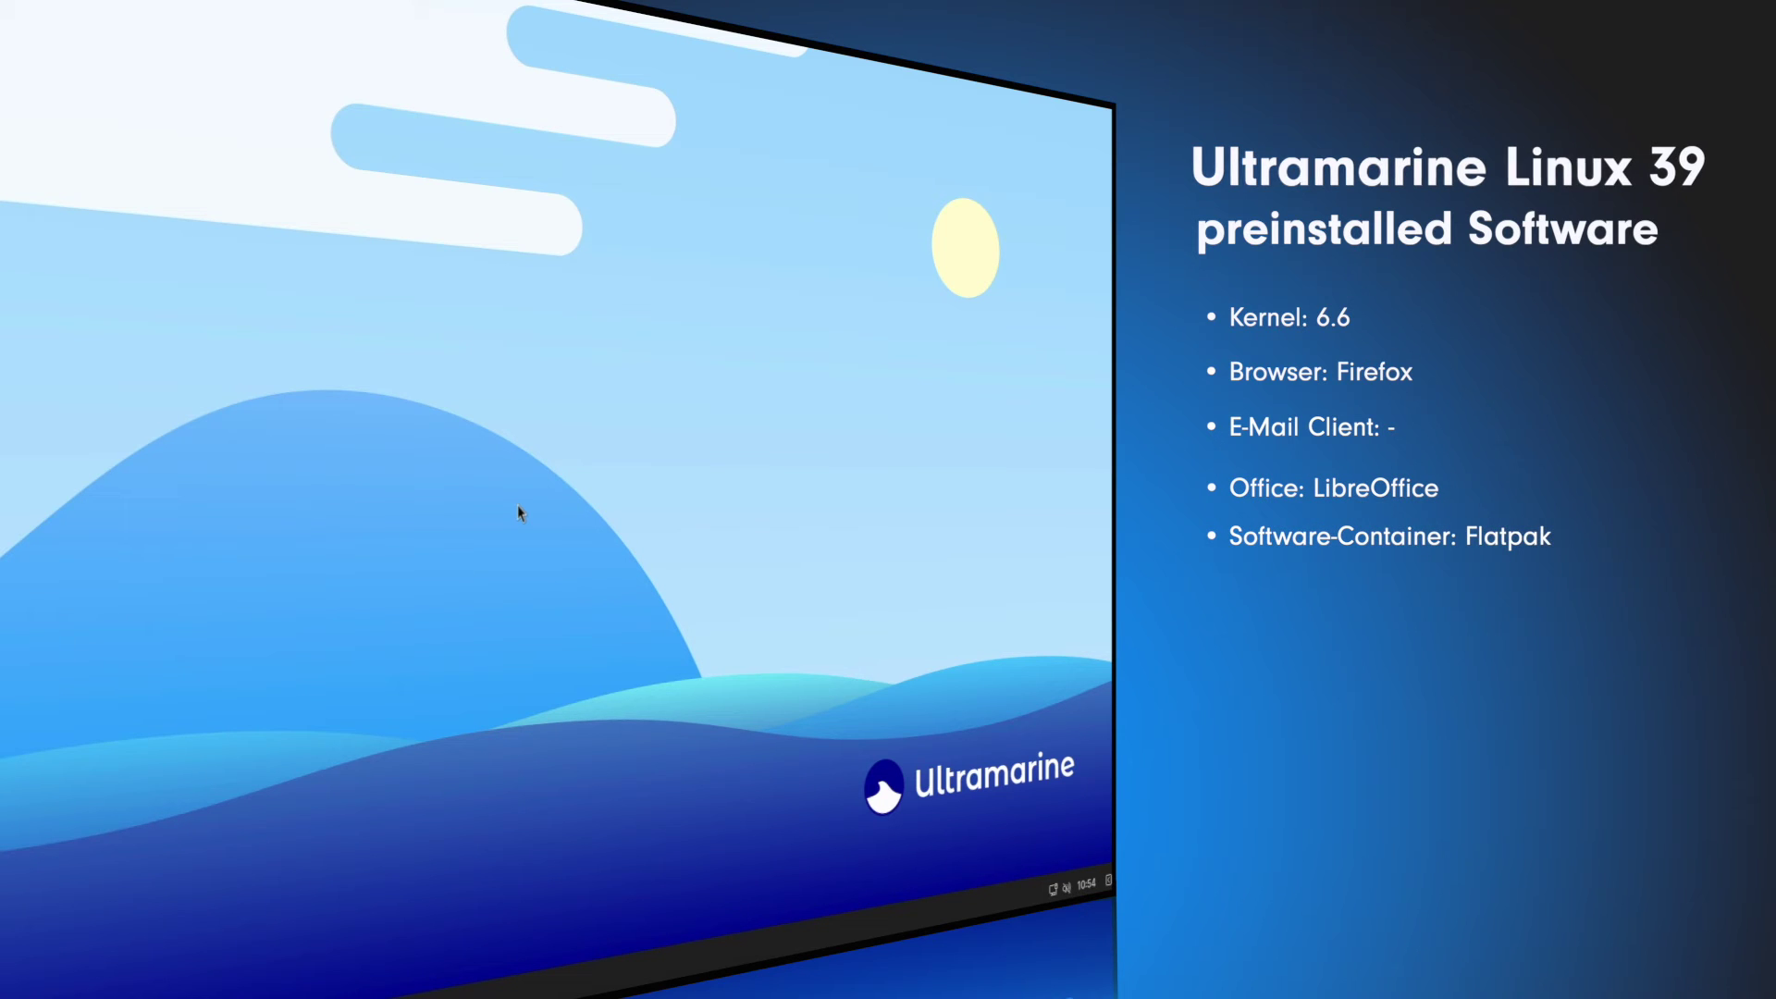
Step: Bring up the application list with the Super key
key("super")
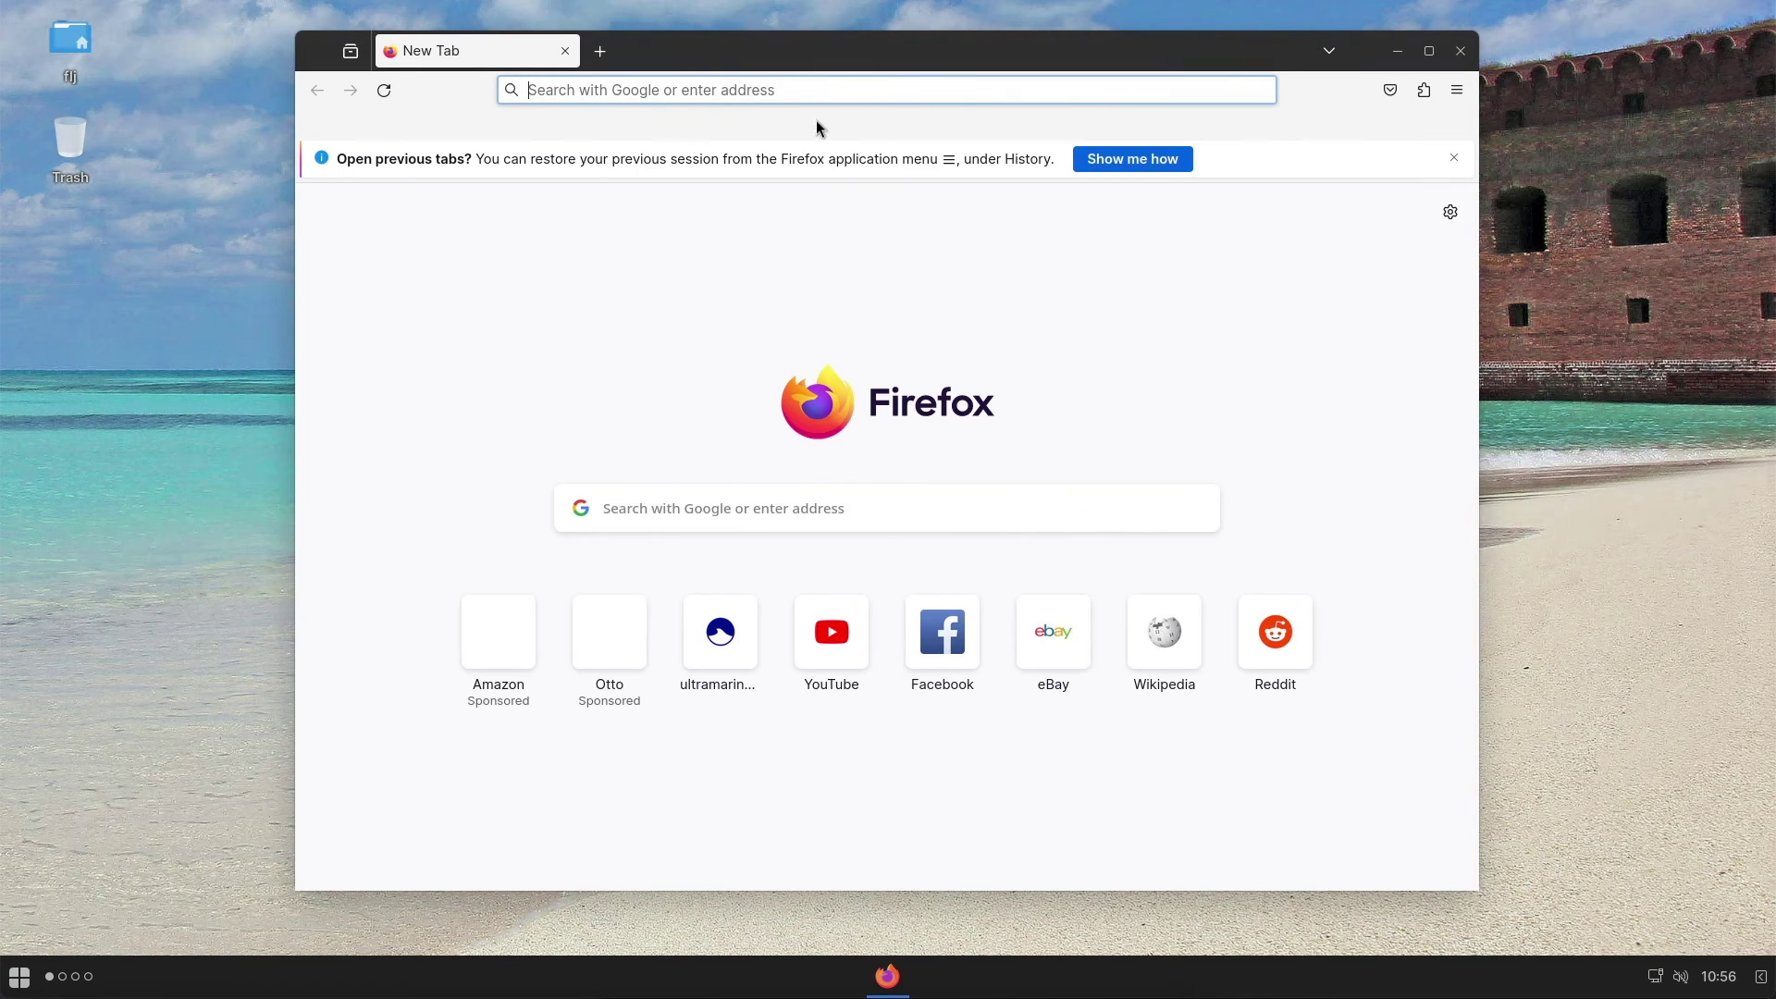
Step: Load ultramarine-linux.org via address-bar autocomplete and scroll down its homepage
left_click(828, 89)
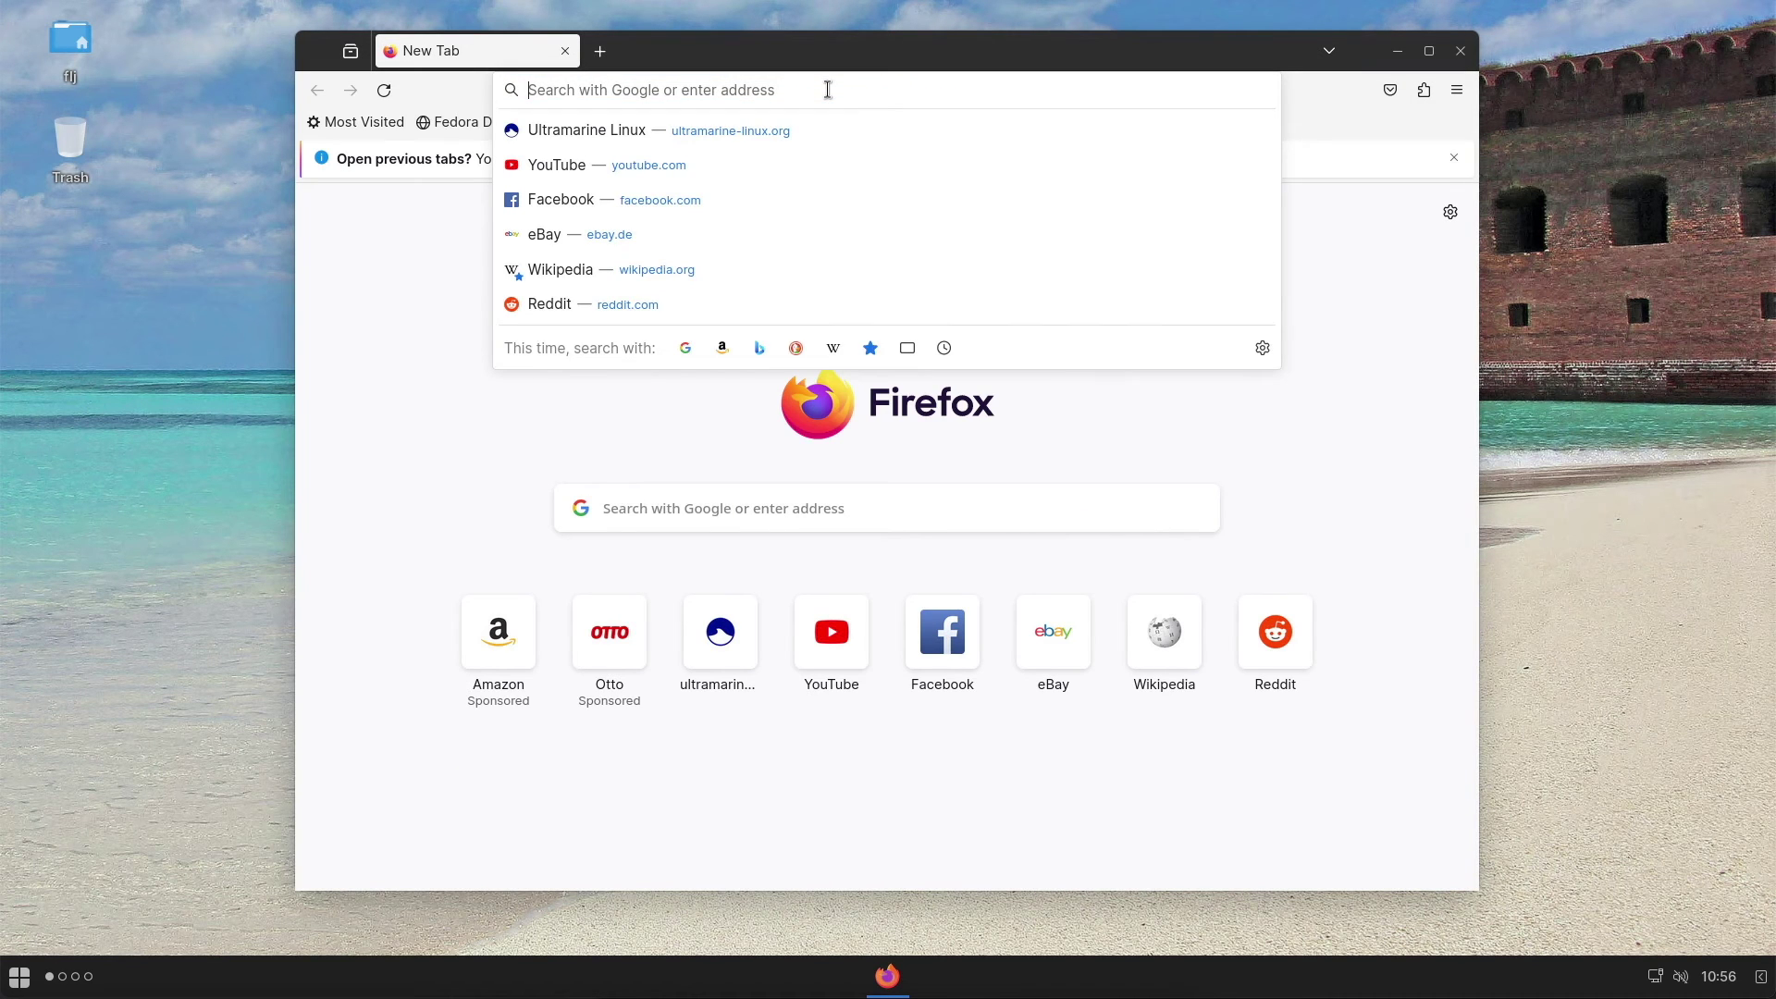
type("ultramarine-linux.org")
key("Return")
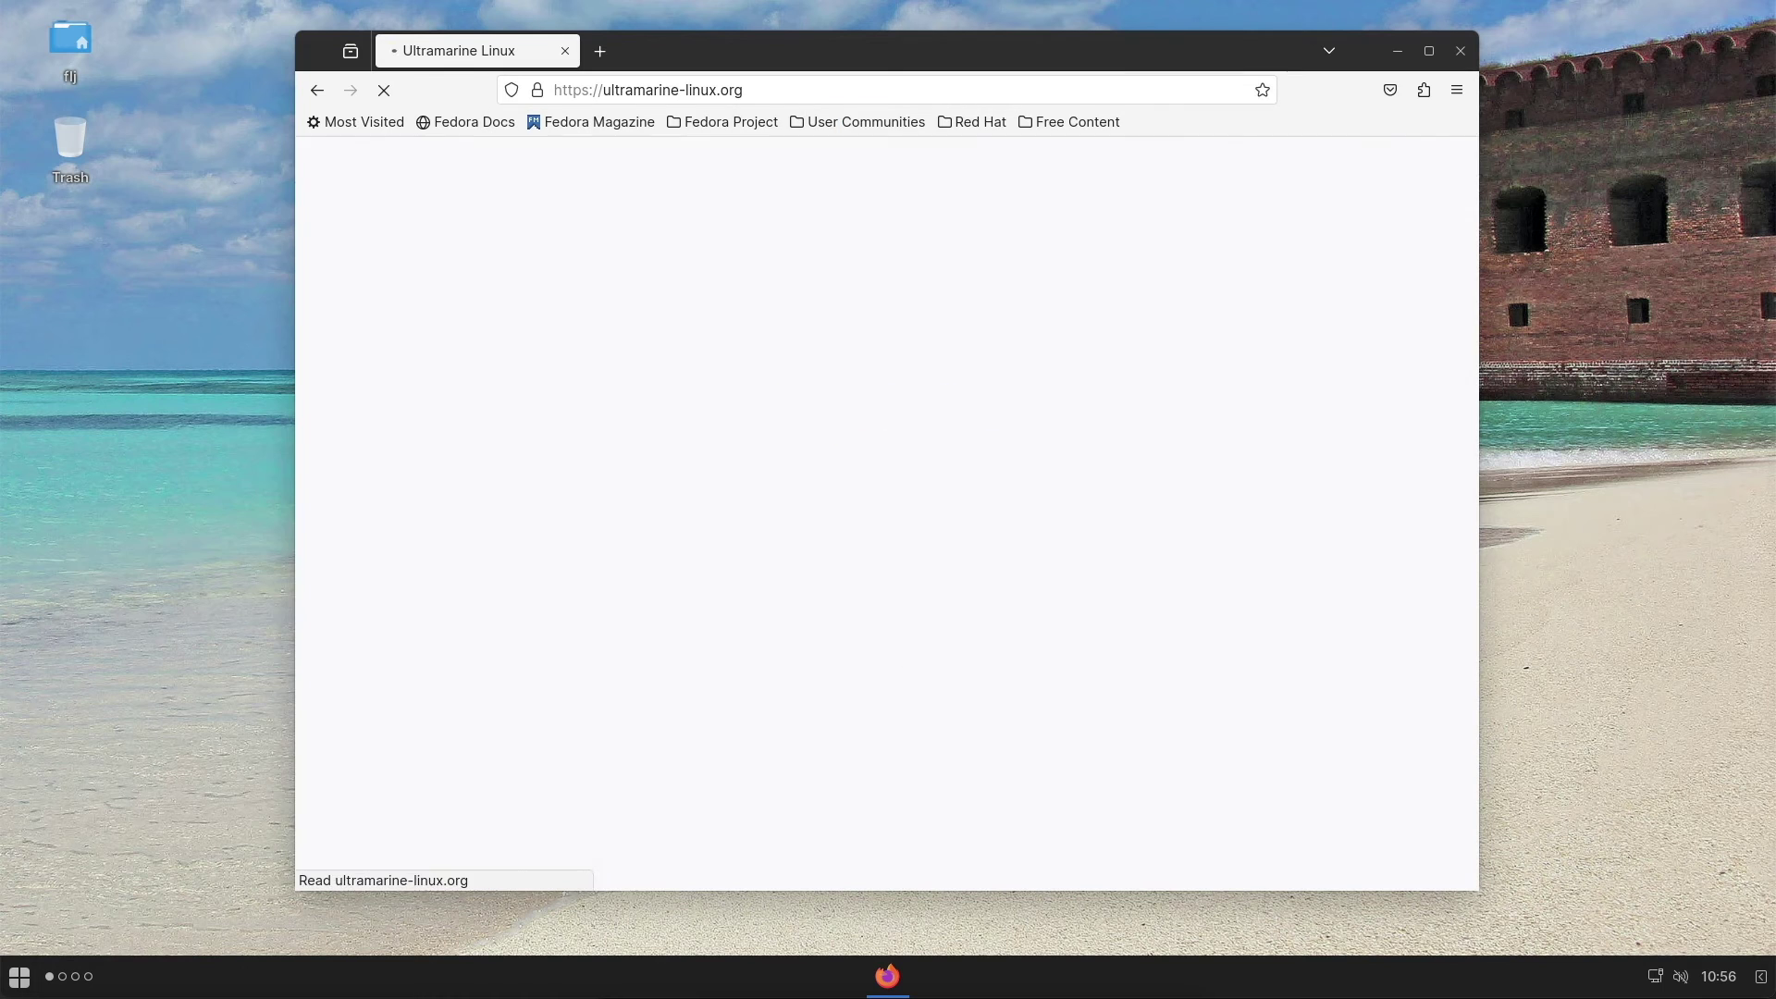
scroll(797, 355, "down", 10)
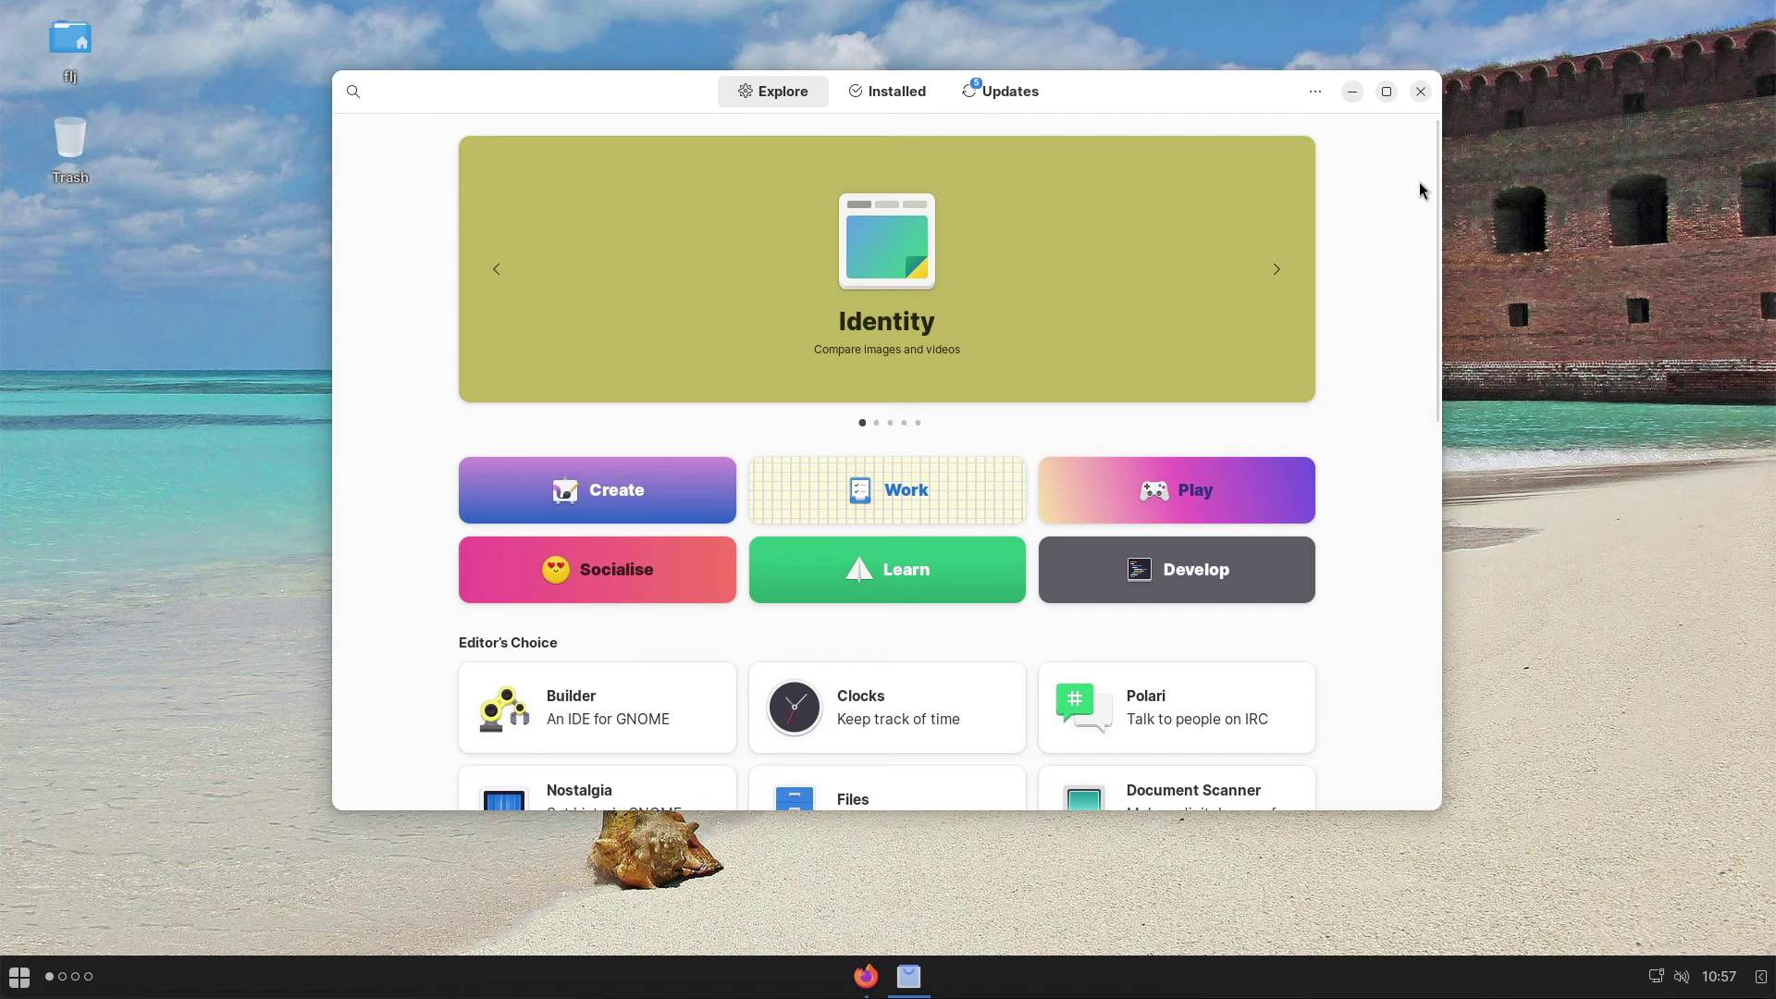
Step: Open Software Repositories from GNOME Software's main menu and scroll through the repository list
left_click(1315, 92)
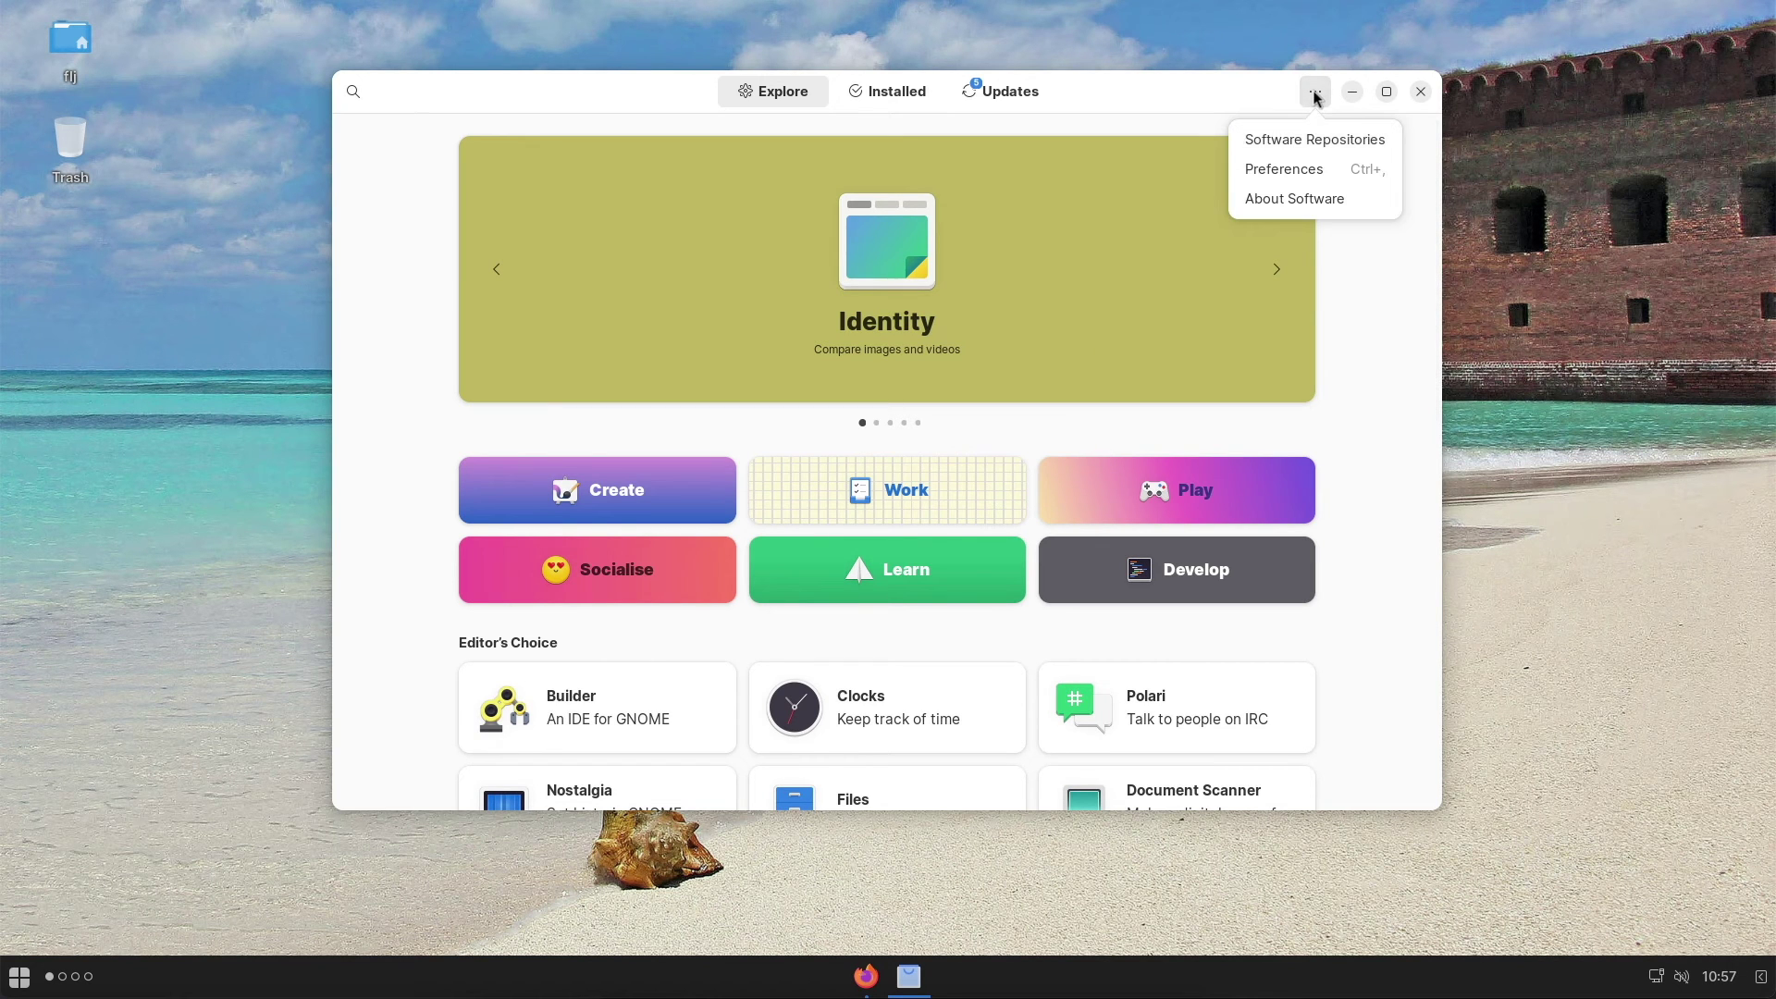
left_click(1312, 138)
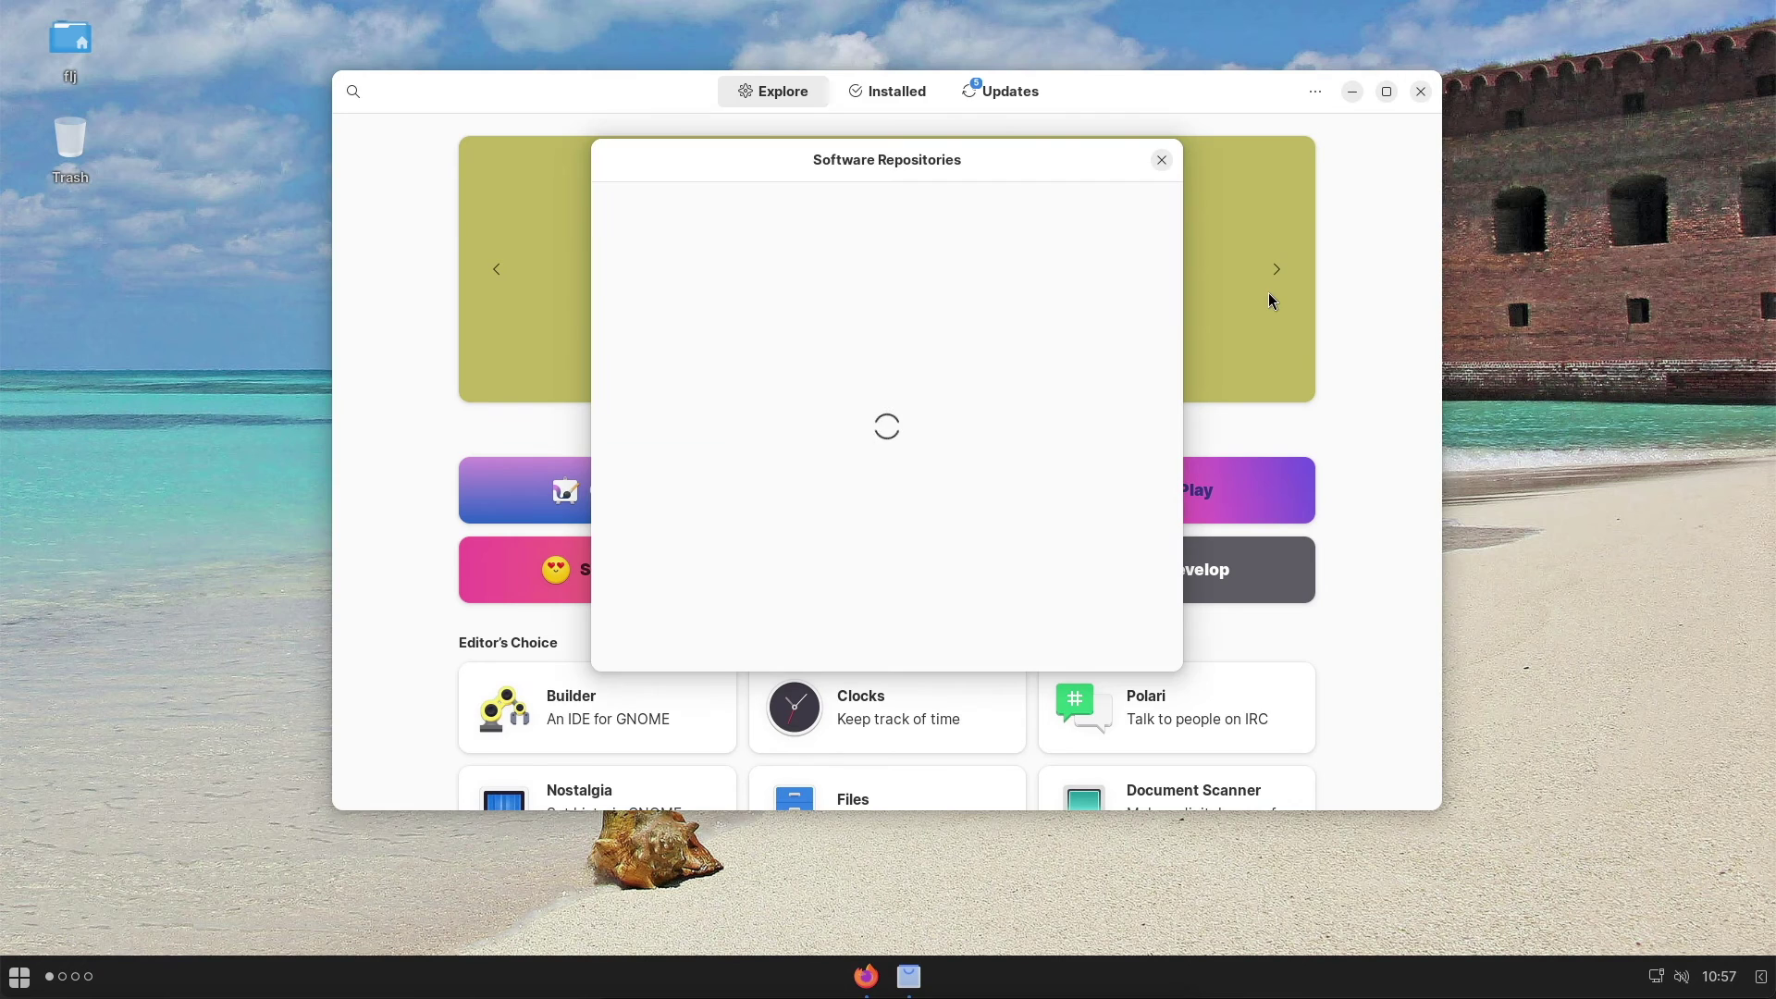
scroll(1037, 298, "down", 10)
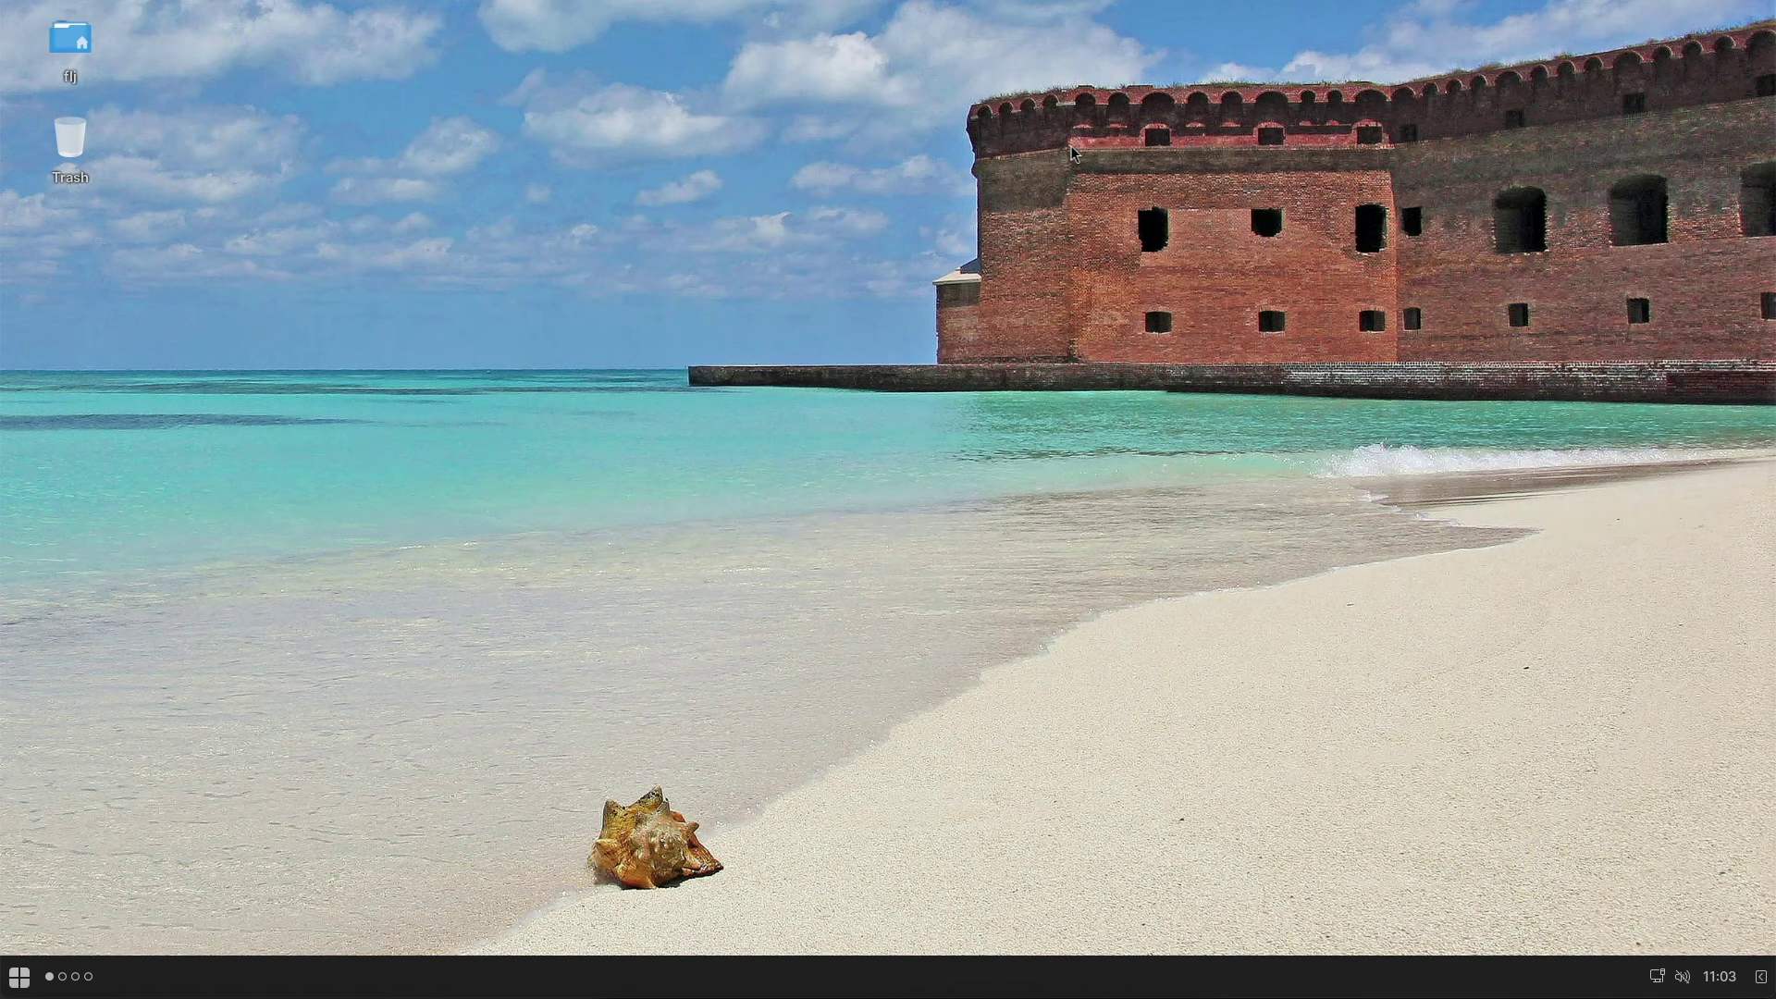
Step: Launch Budgie Desktop Settings and System Settings from the desktop menu and arrange them side by side
right_click(341, 398)
left_click(395, 412)
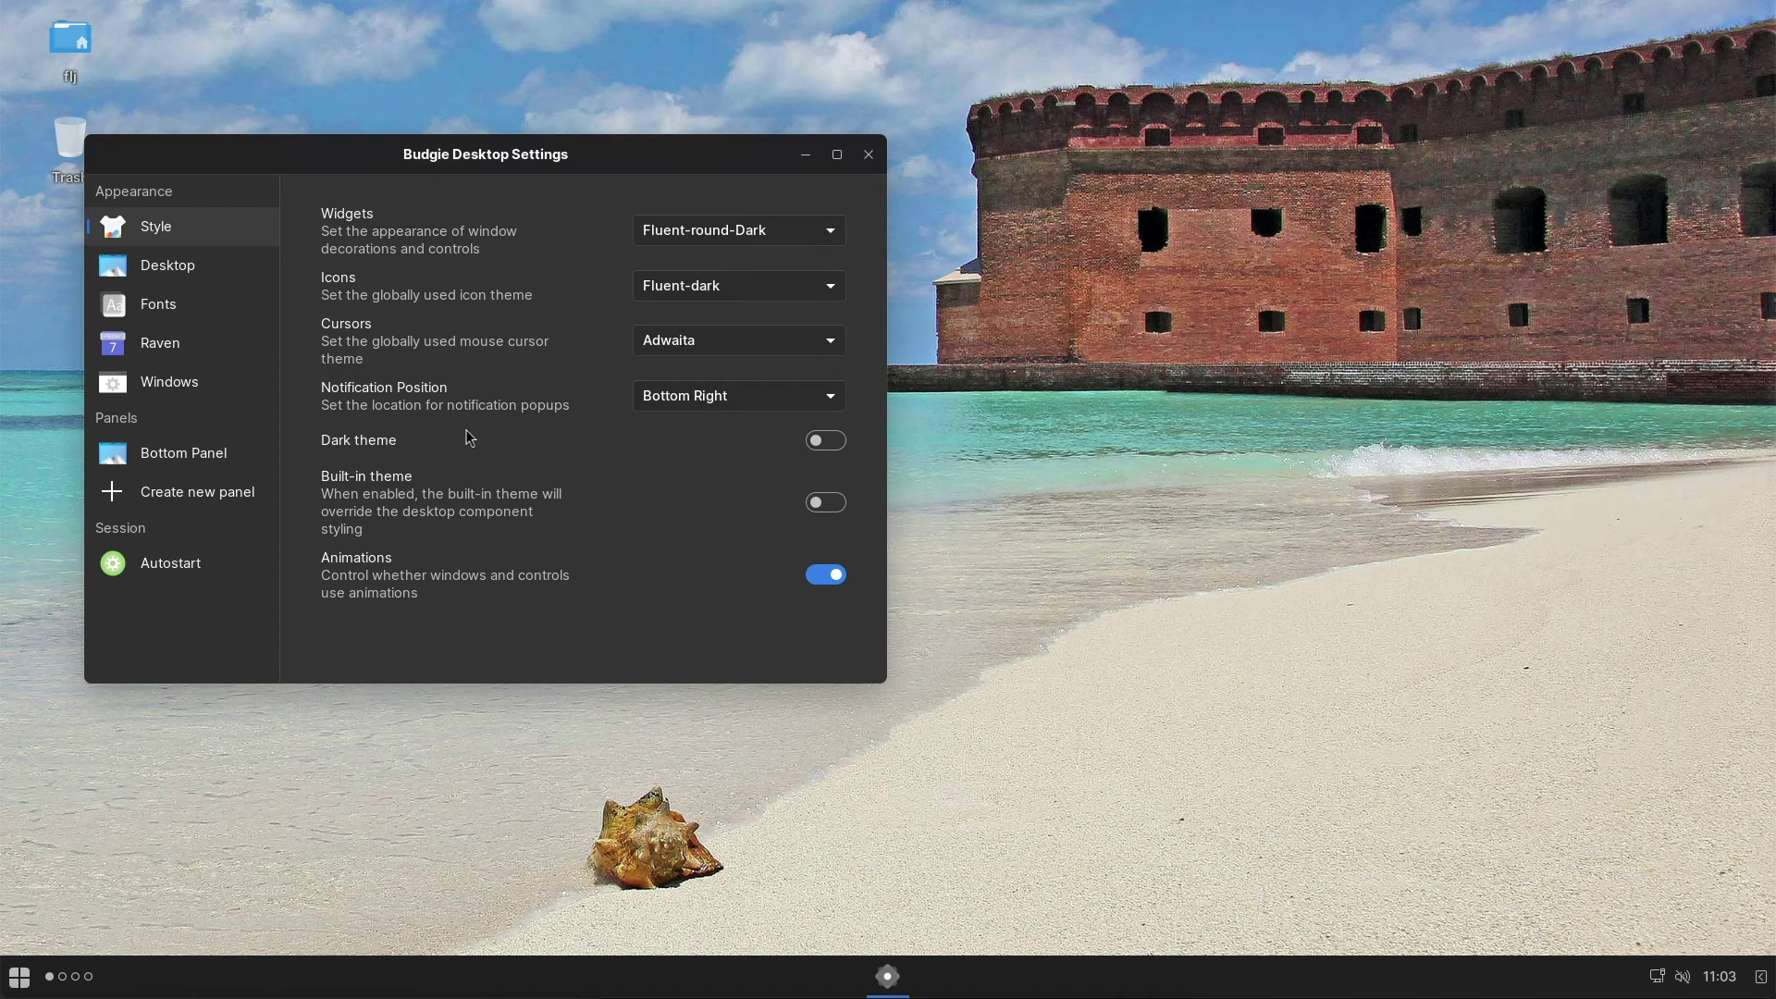
right_click(1105, 480)
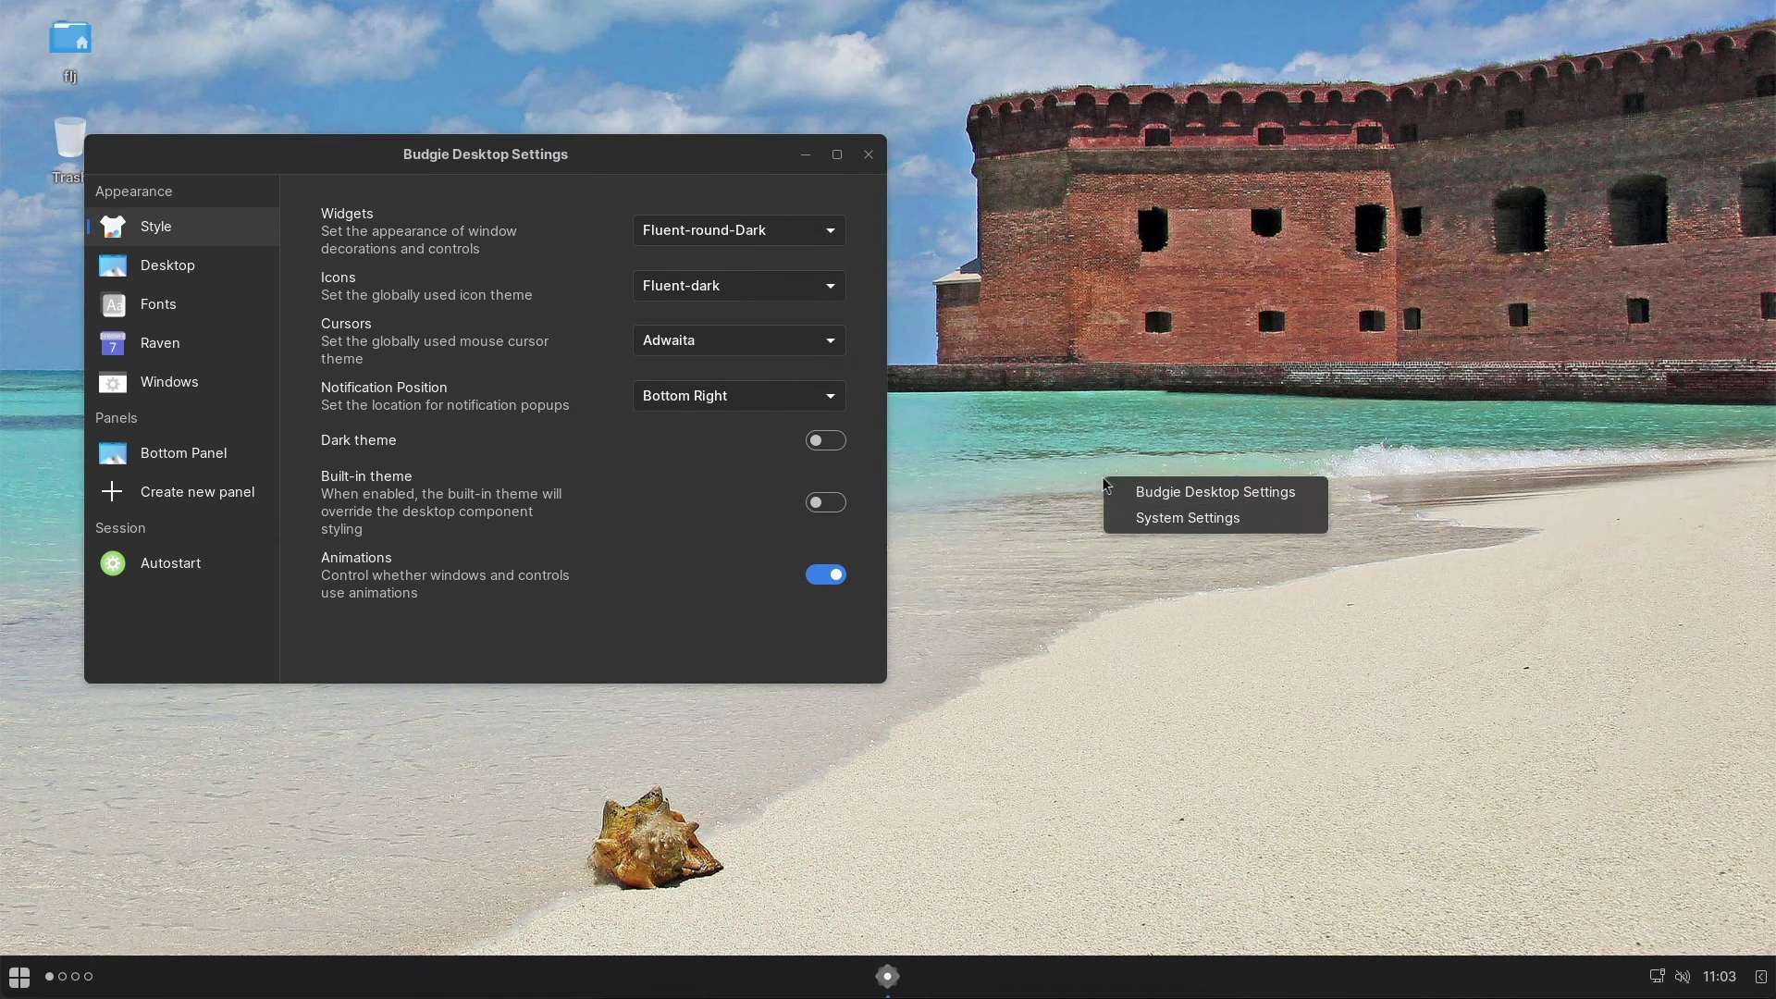
left_click(1174, 527)
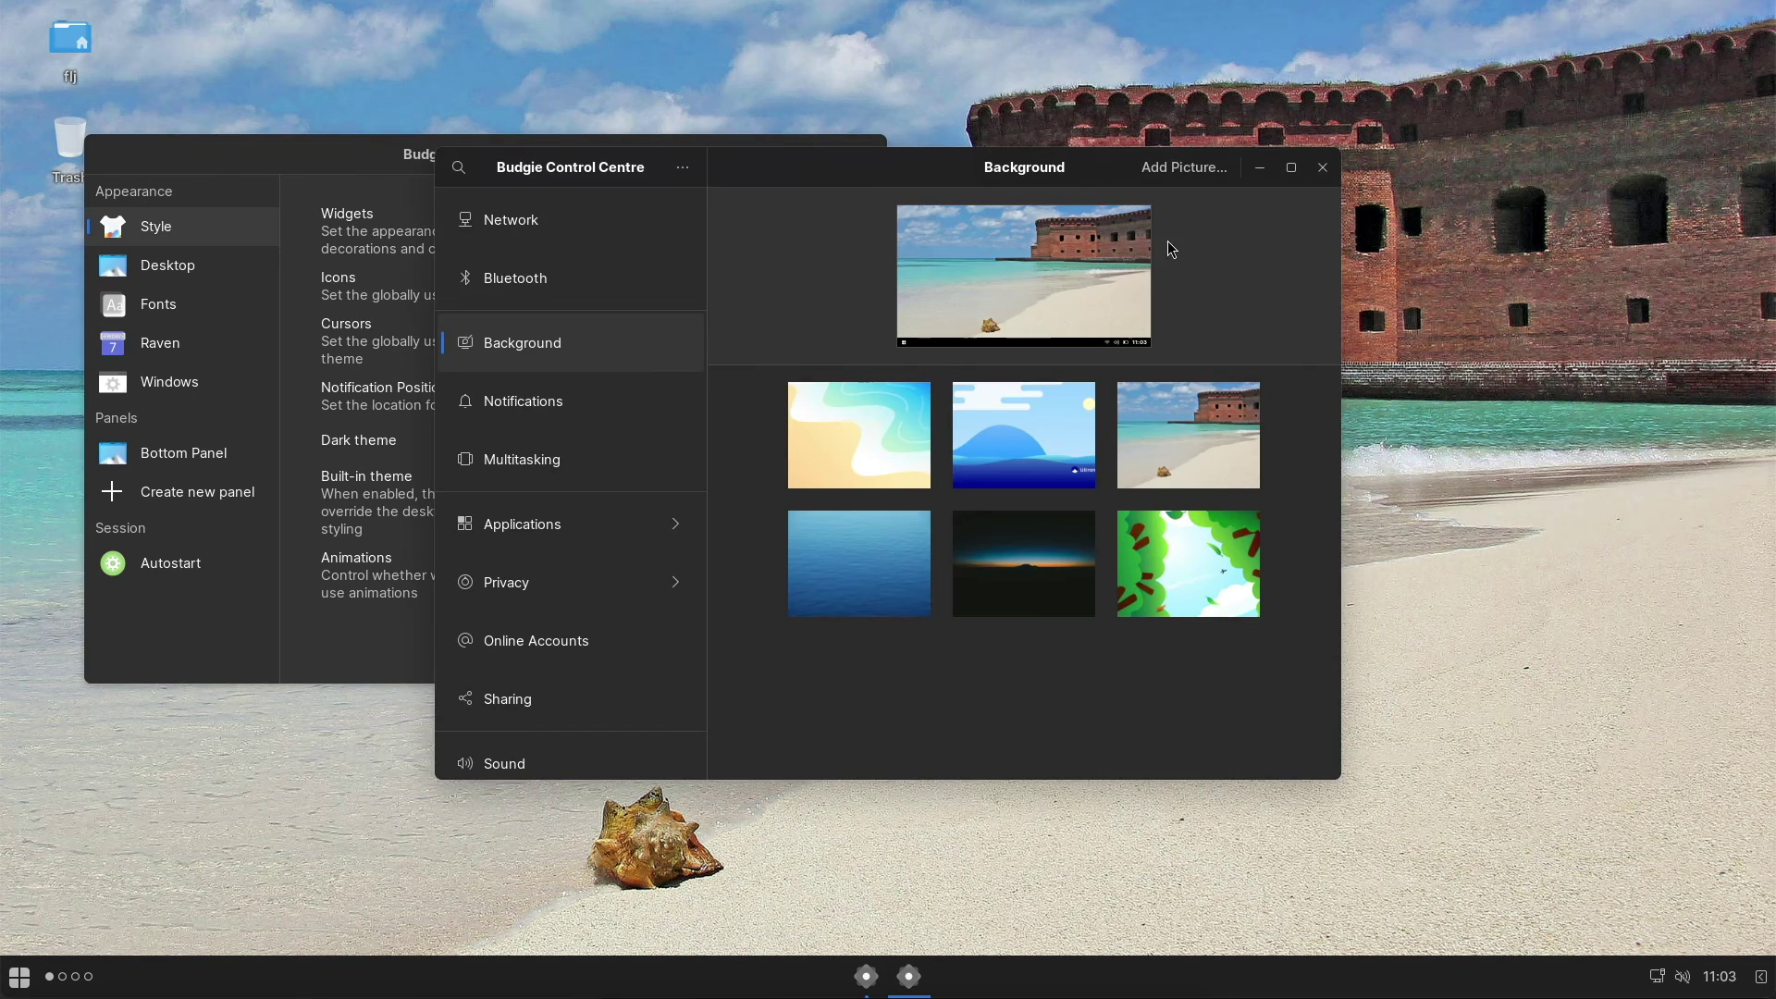
left_click_drag(773, 165, 1191, 61)
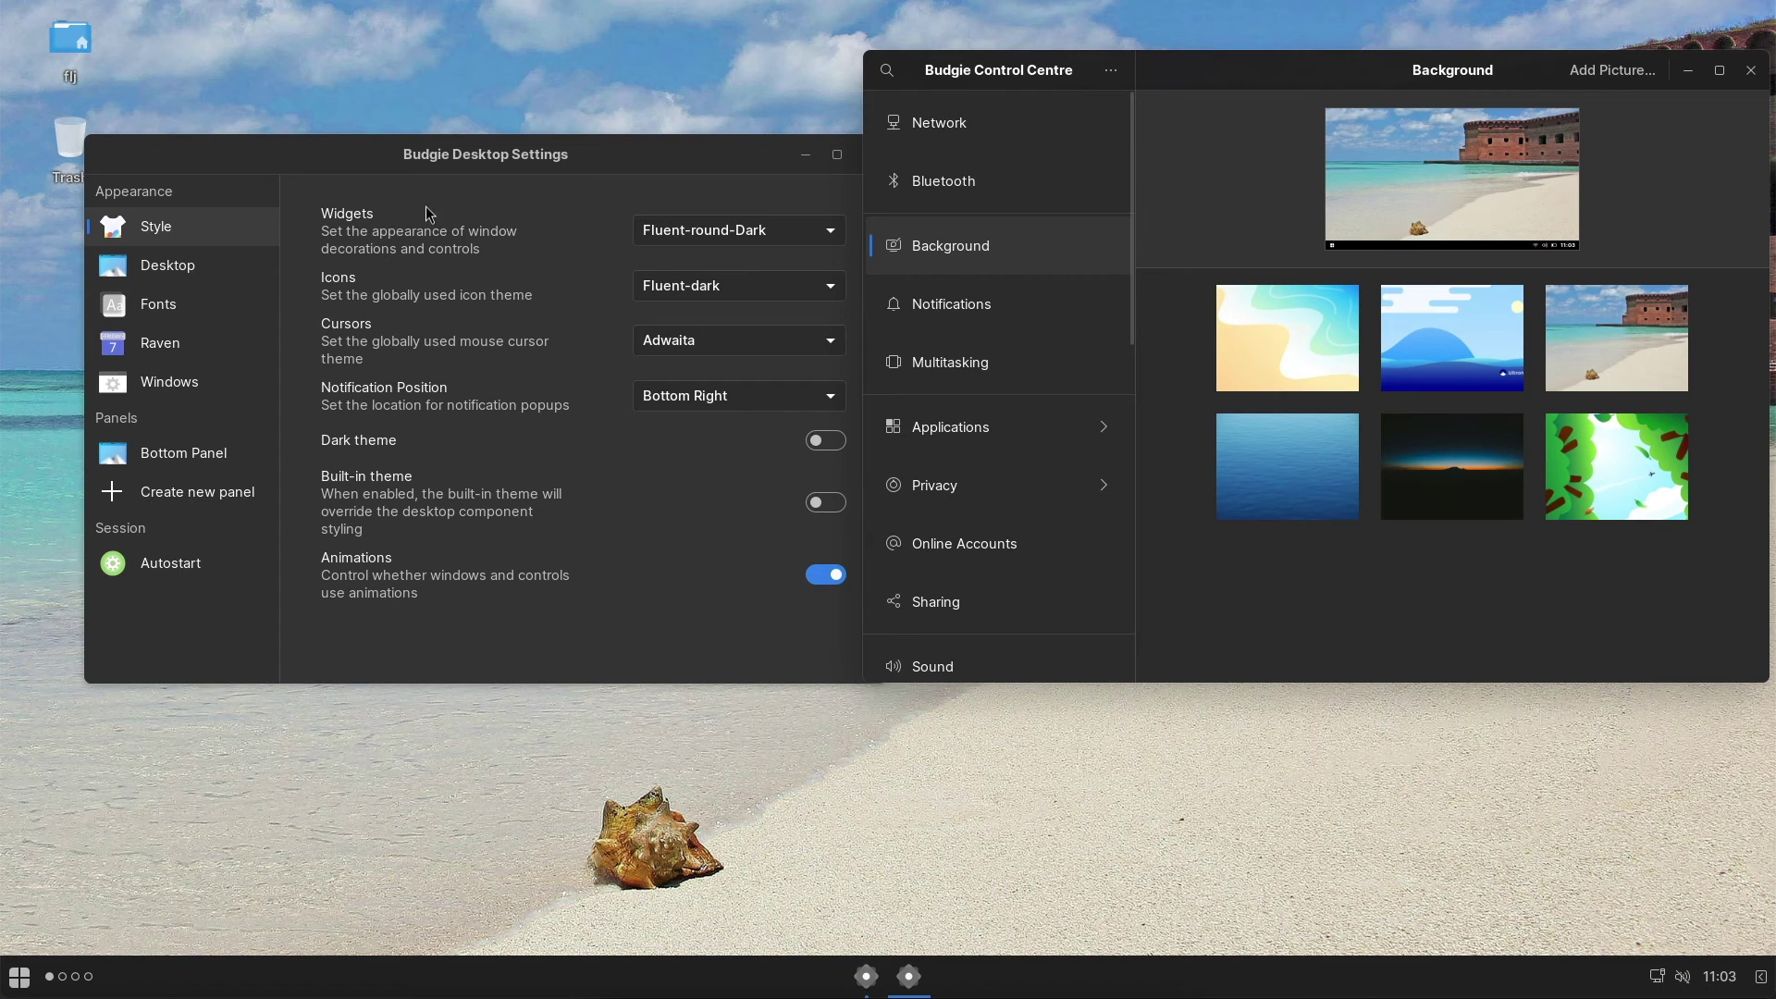
left_click_drag(608, 150, 530, 92)
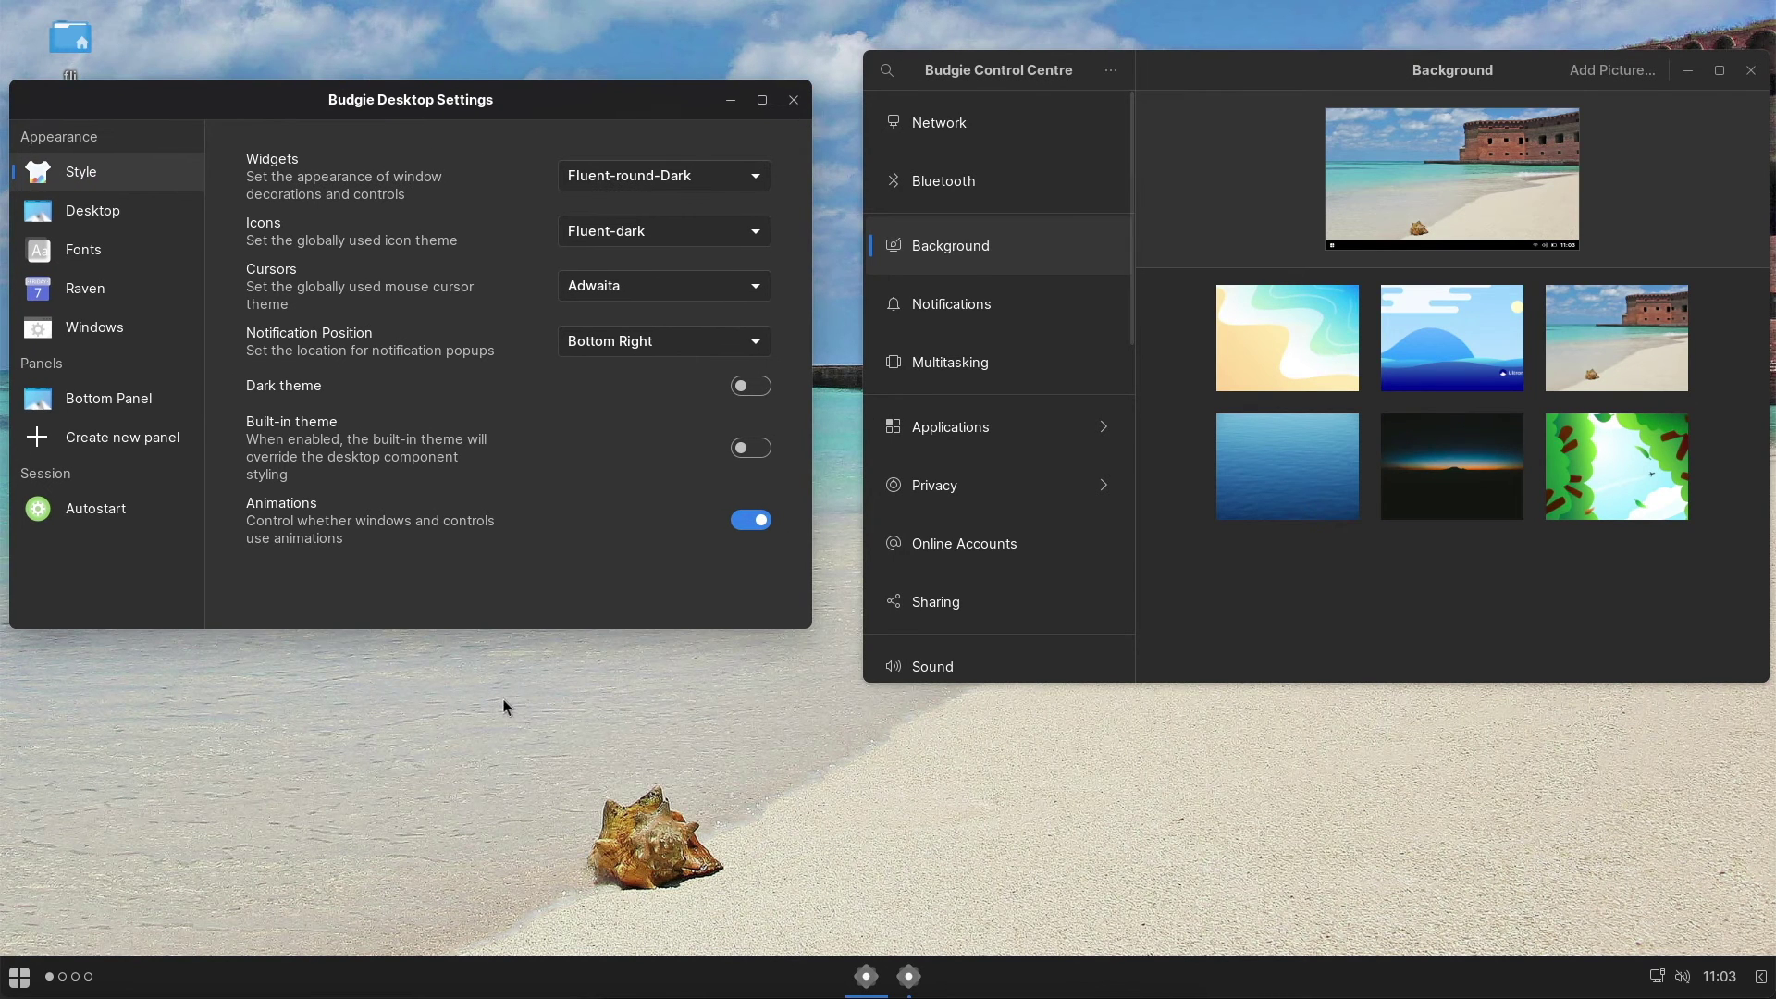
Step: Browse the Desktop, Fonts, Raven, Windows and Bottom Panel pages, ending on the panel's layout settings
left_click(92, 211)
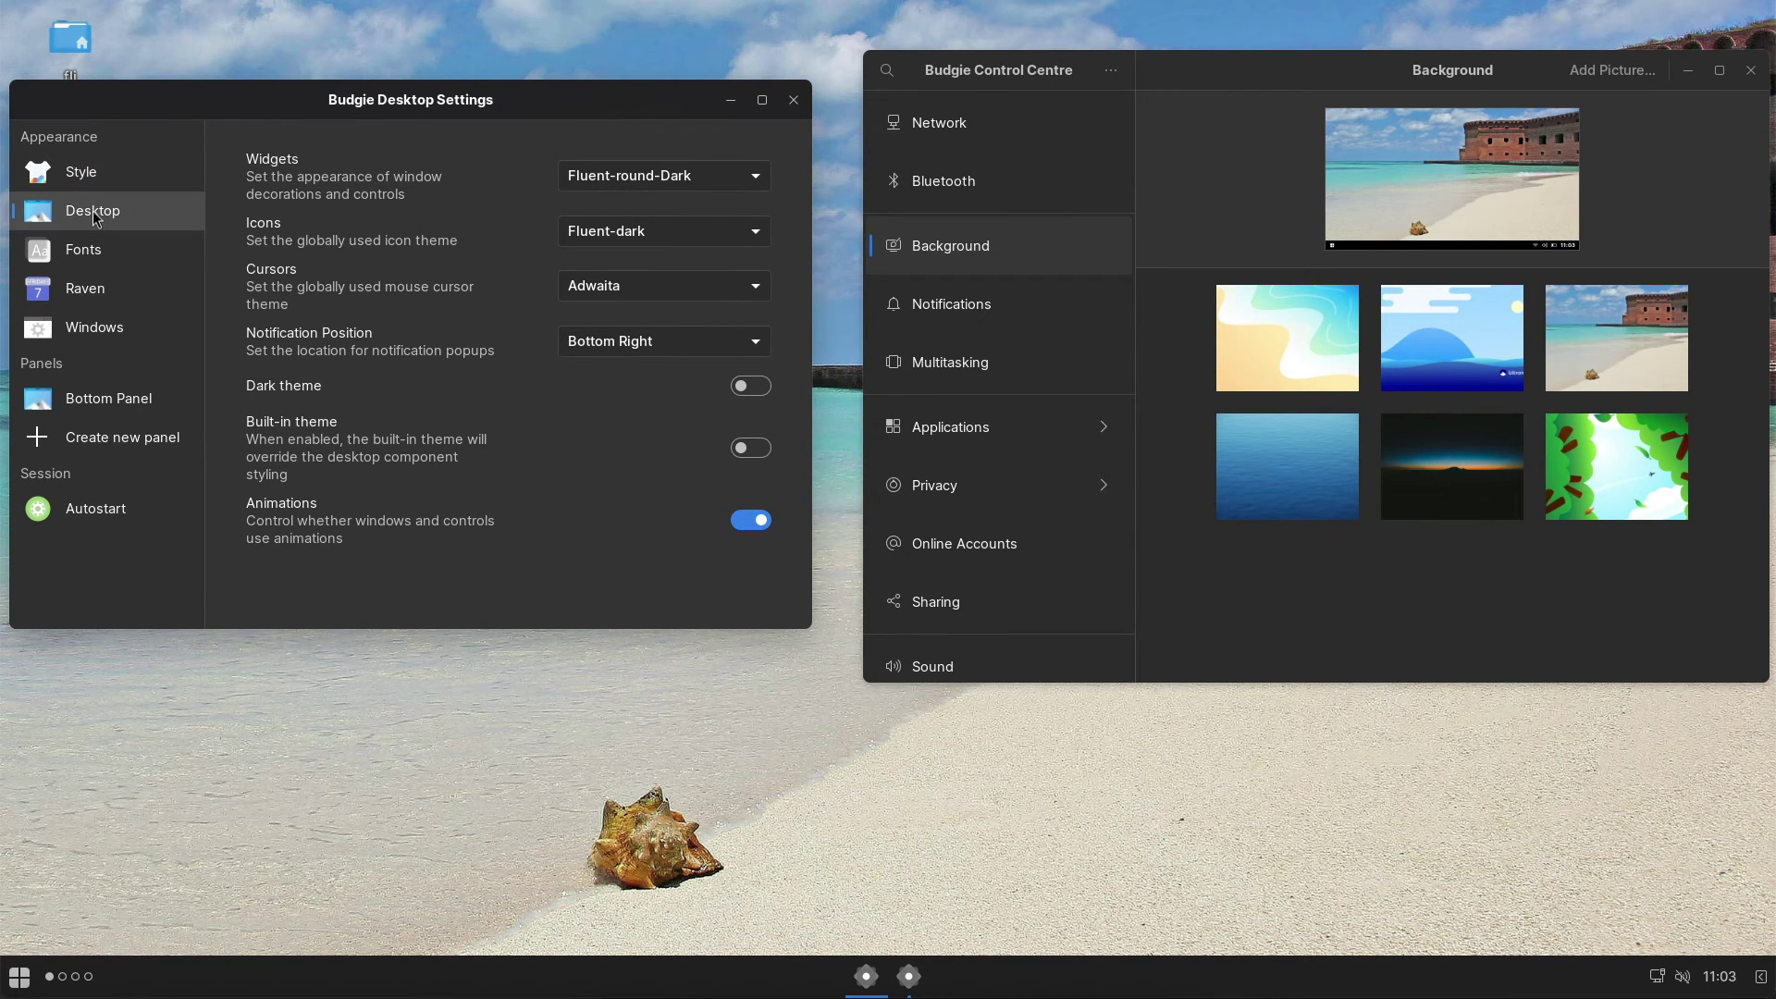
left_click(93, 263)
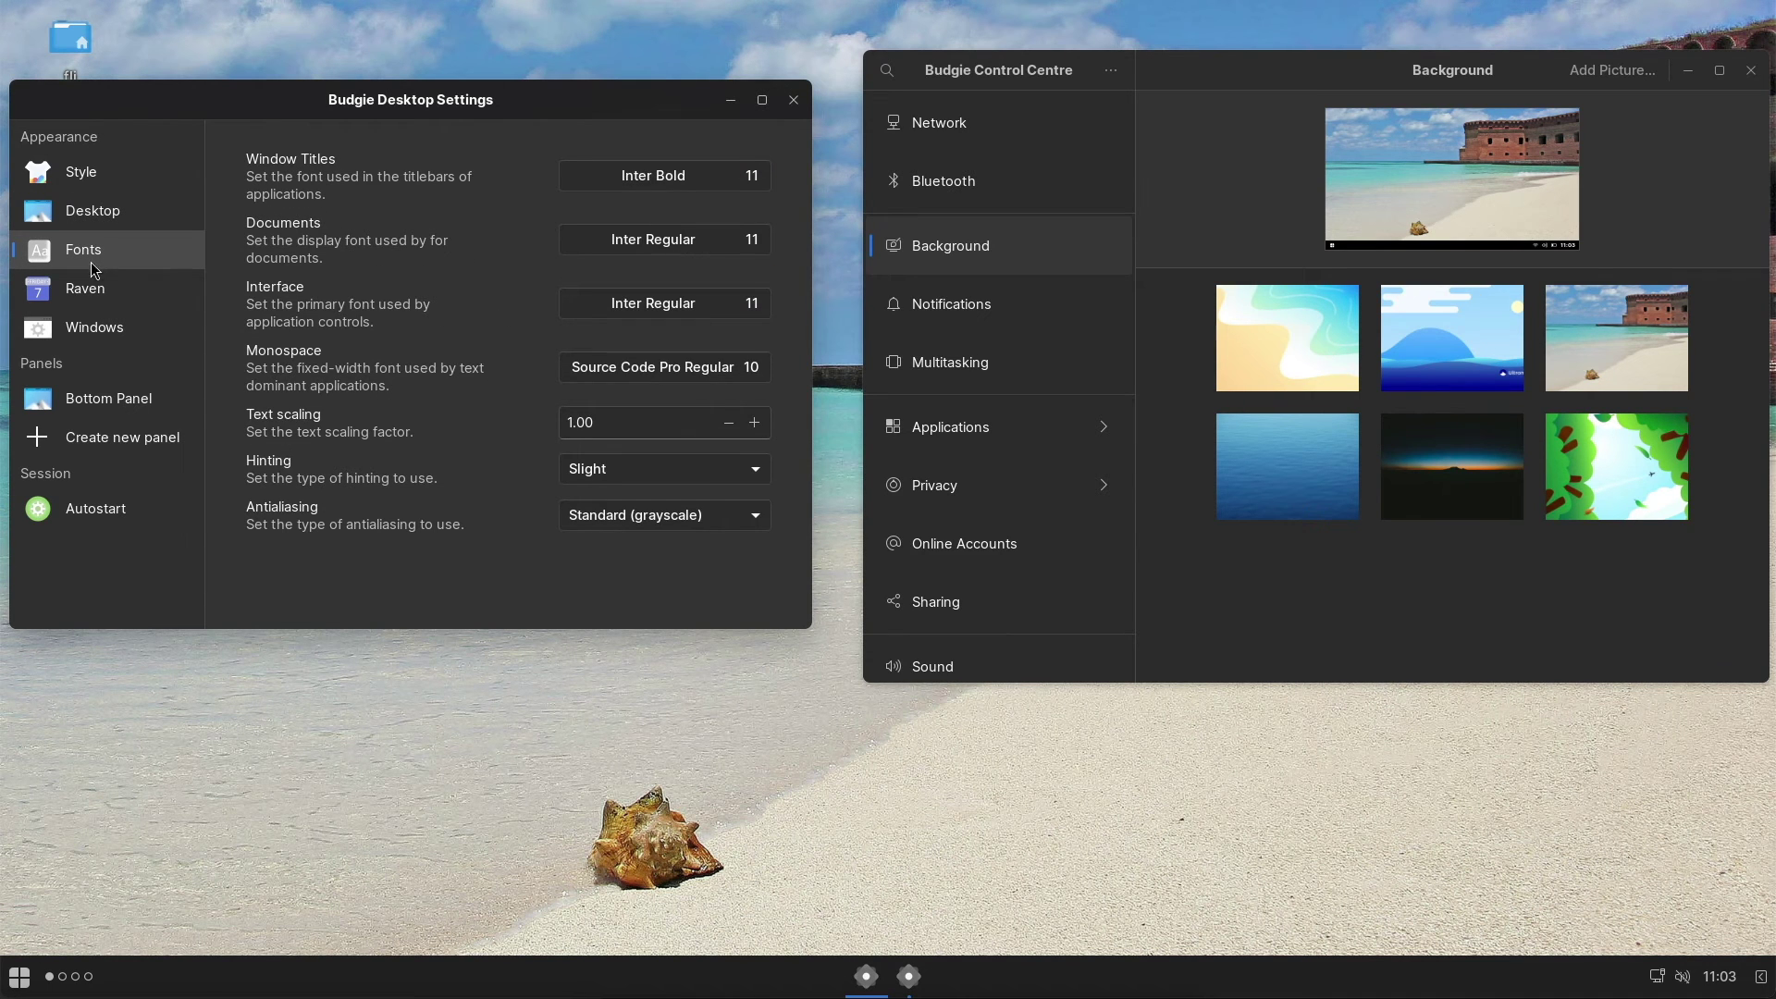
left_click(87, 303)
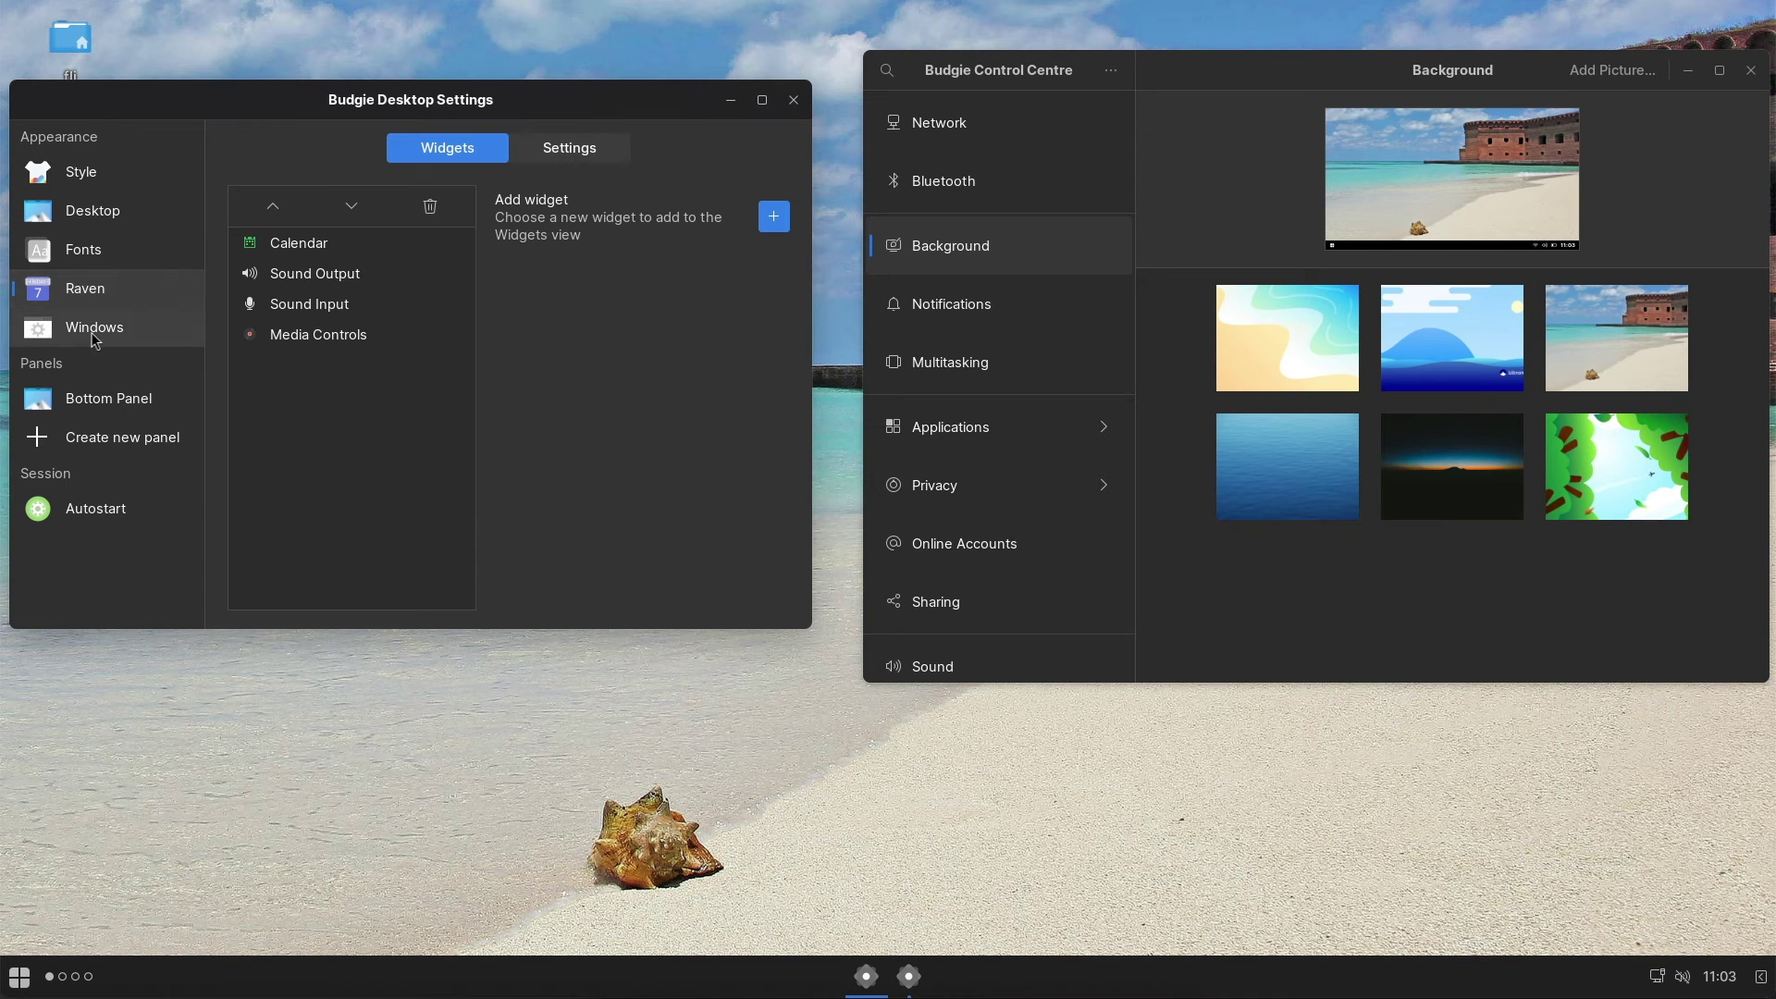
left_click(93, 333)
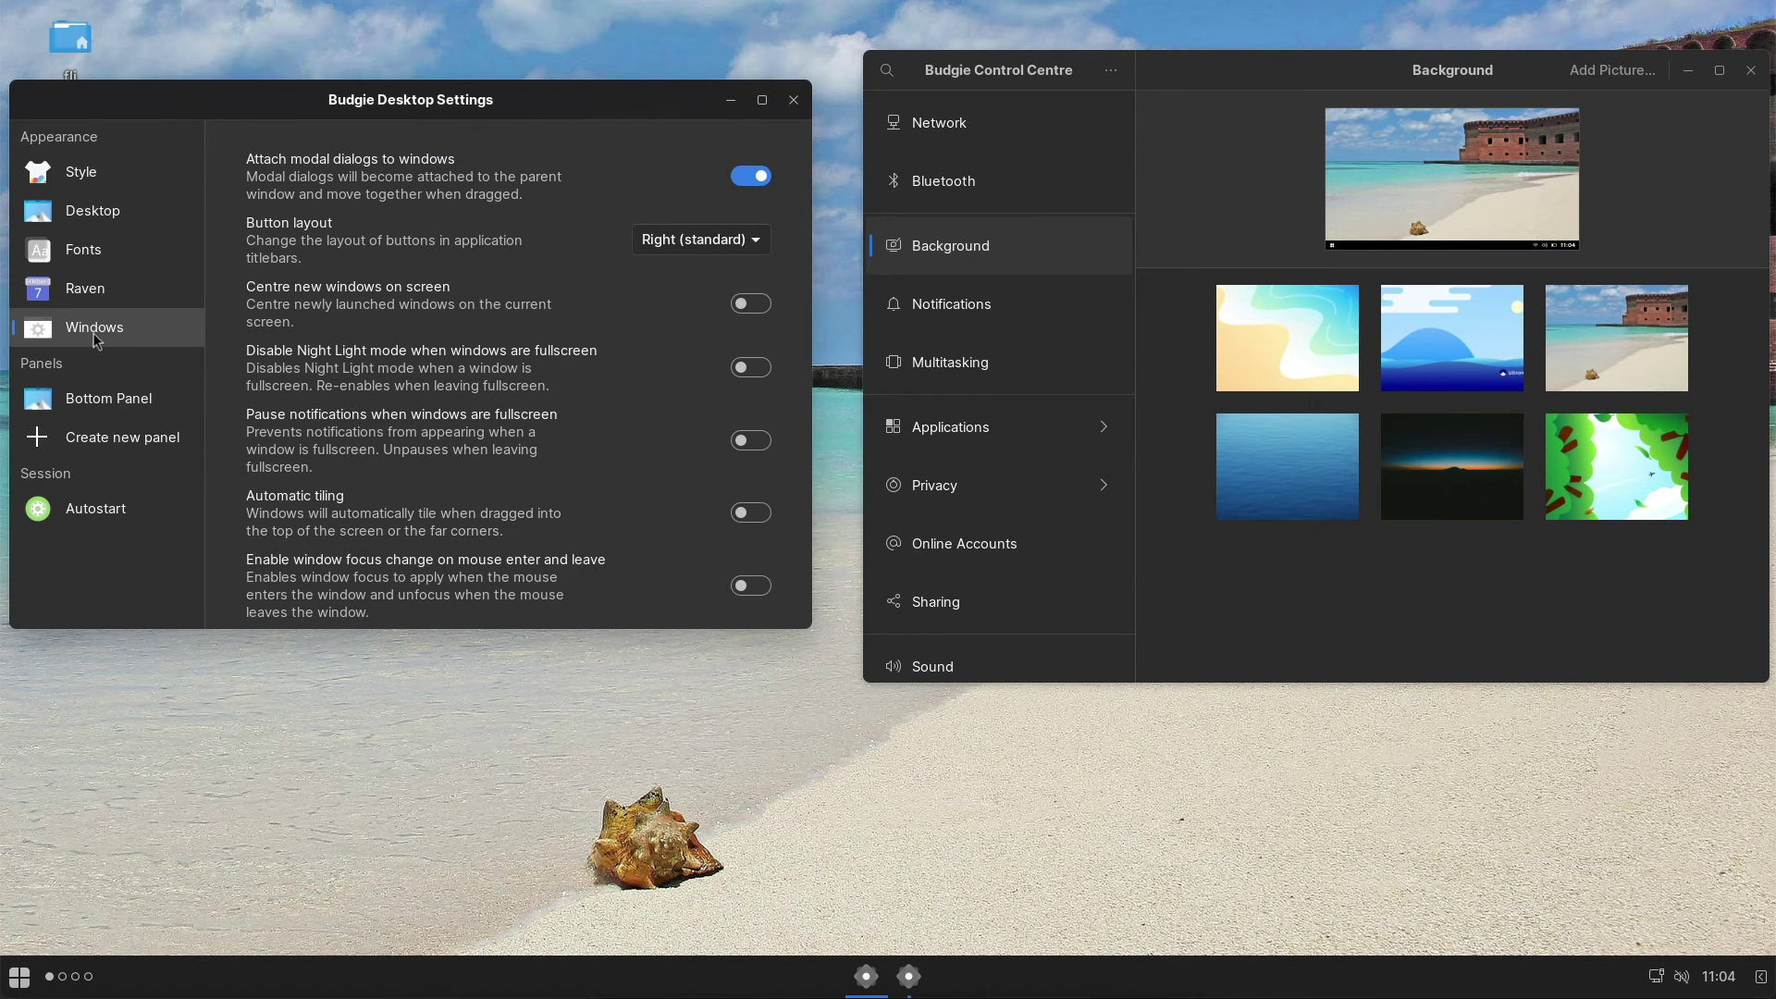
left_click(97, 399)
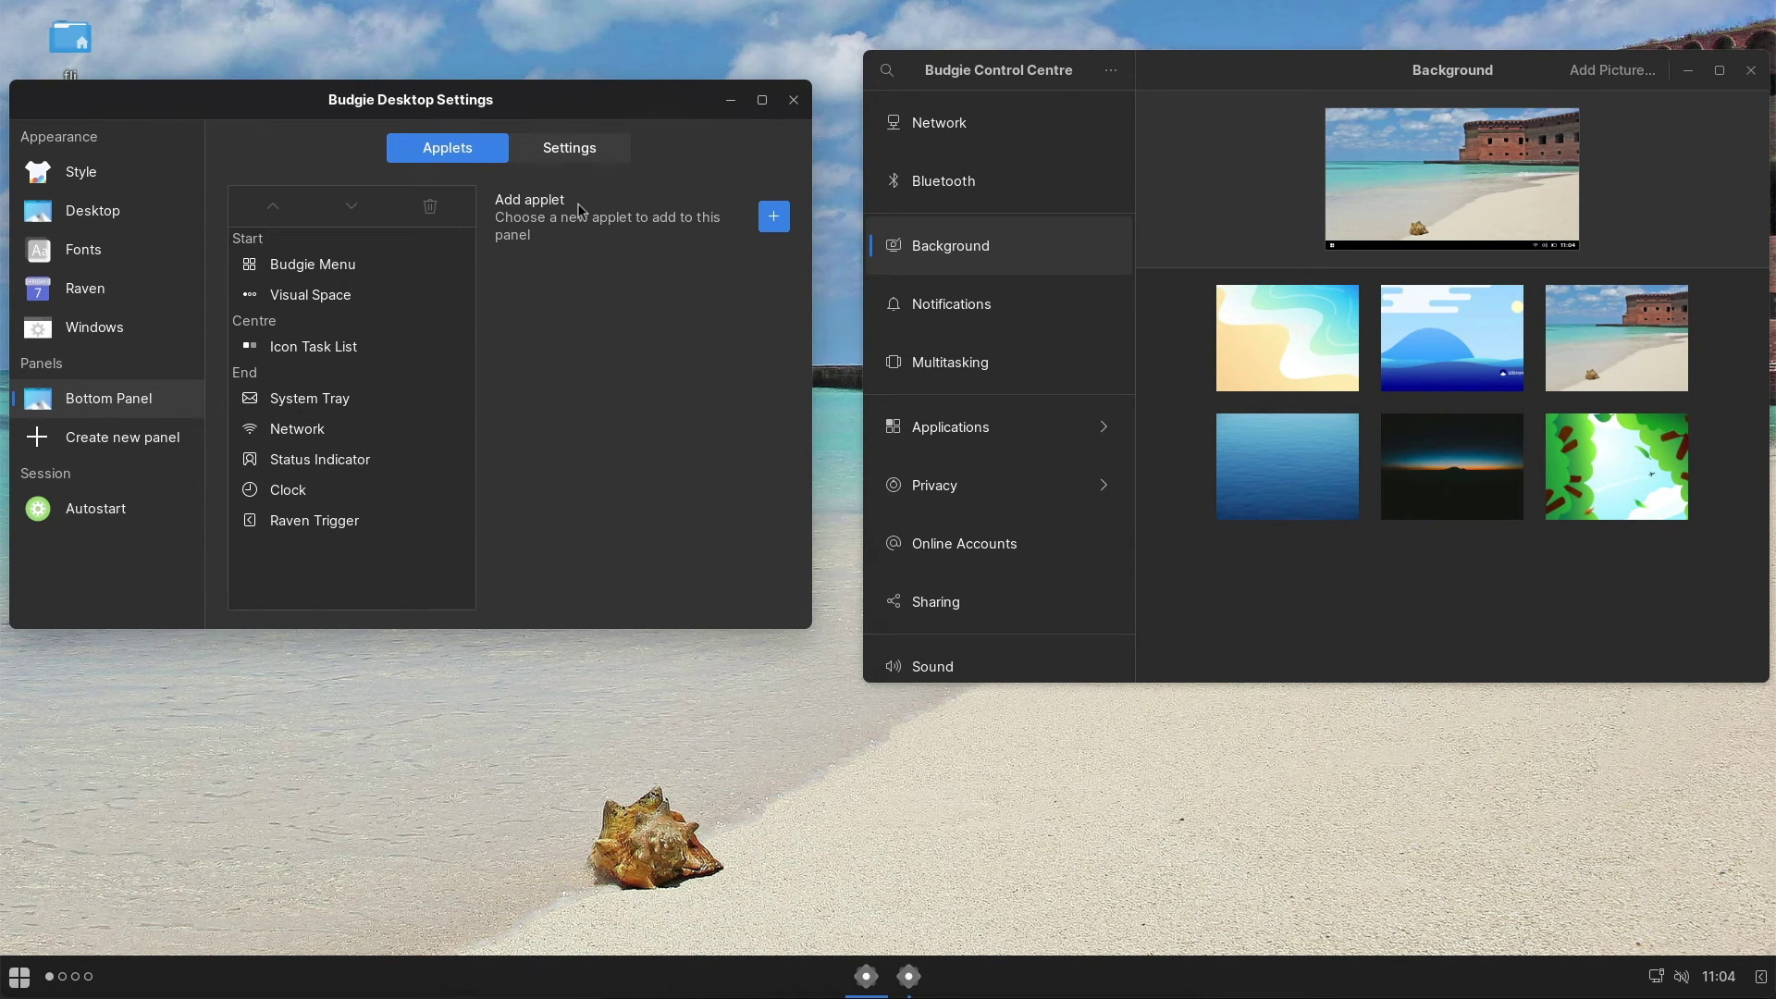
left_click(576, 153)
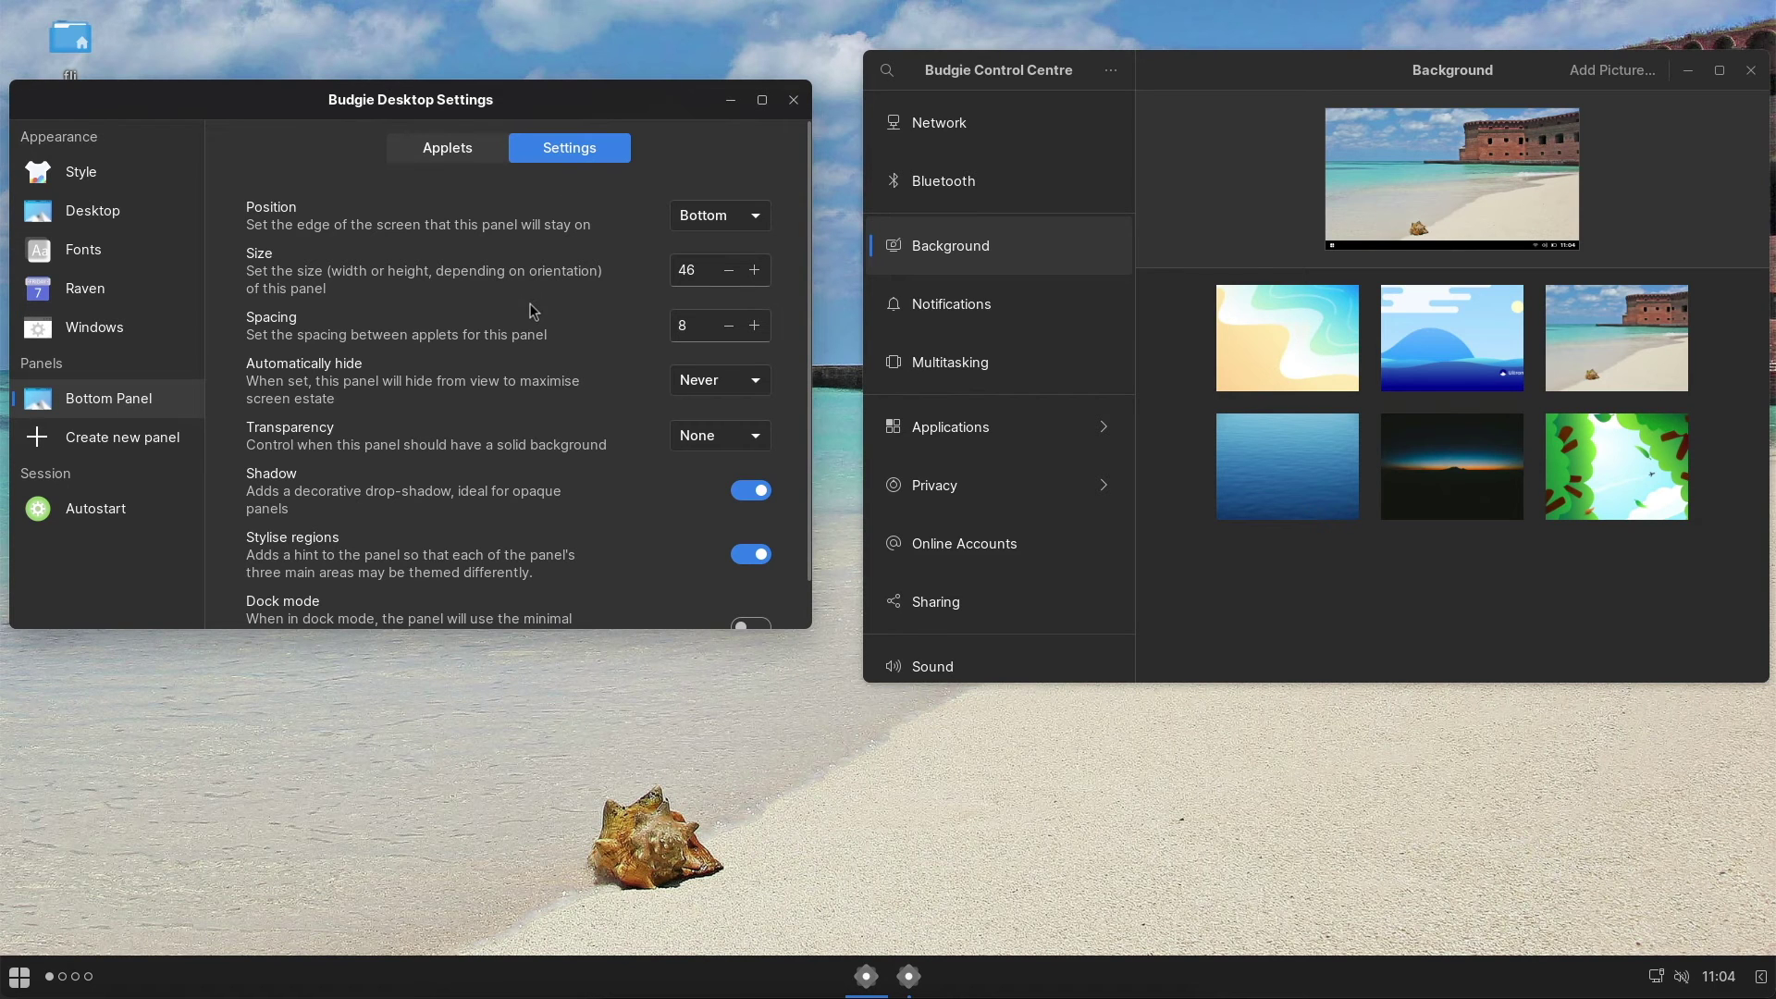
Step: Set the bottom panel's transparency to Dynamic and enlarge the settings window downward
left_click(689, 441)
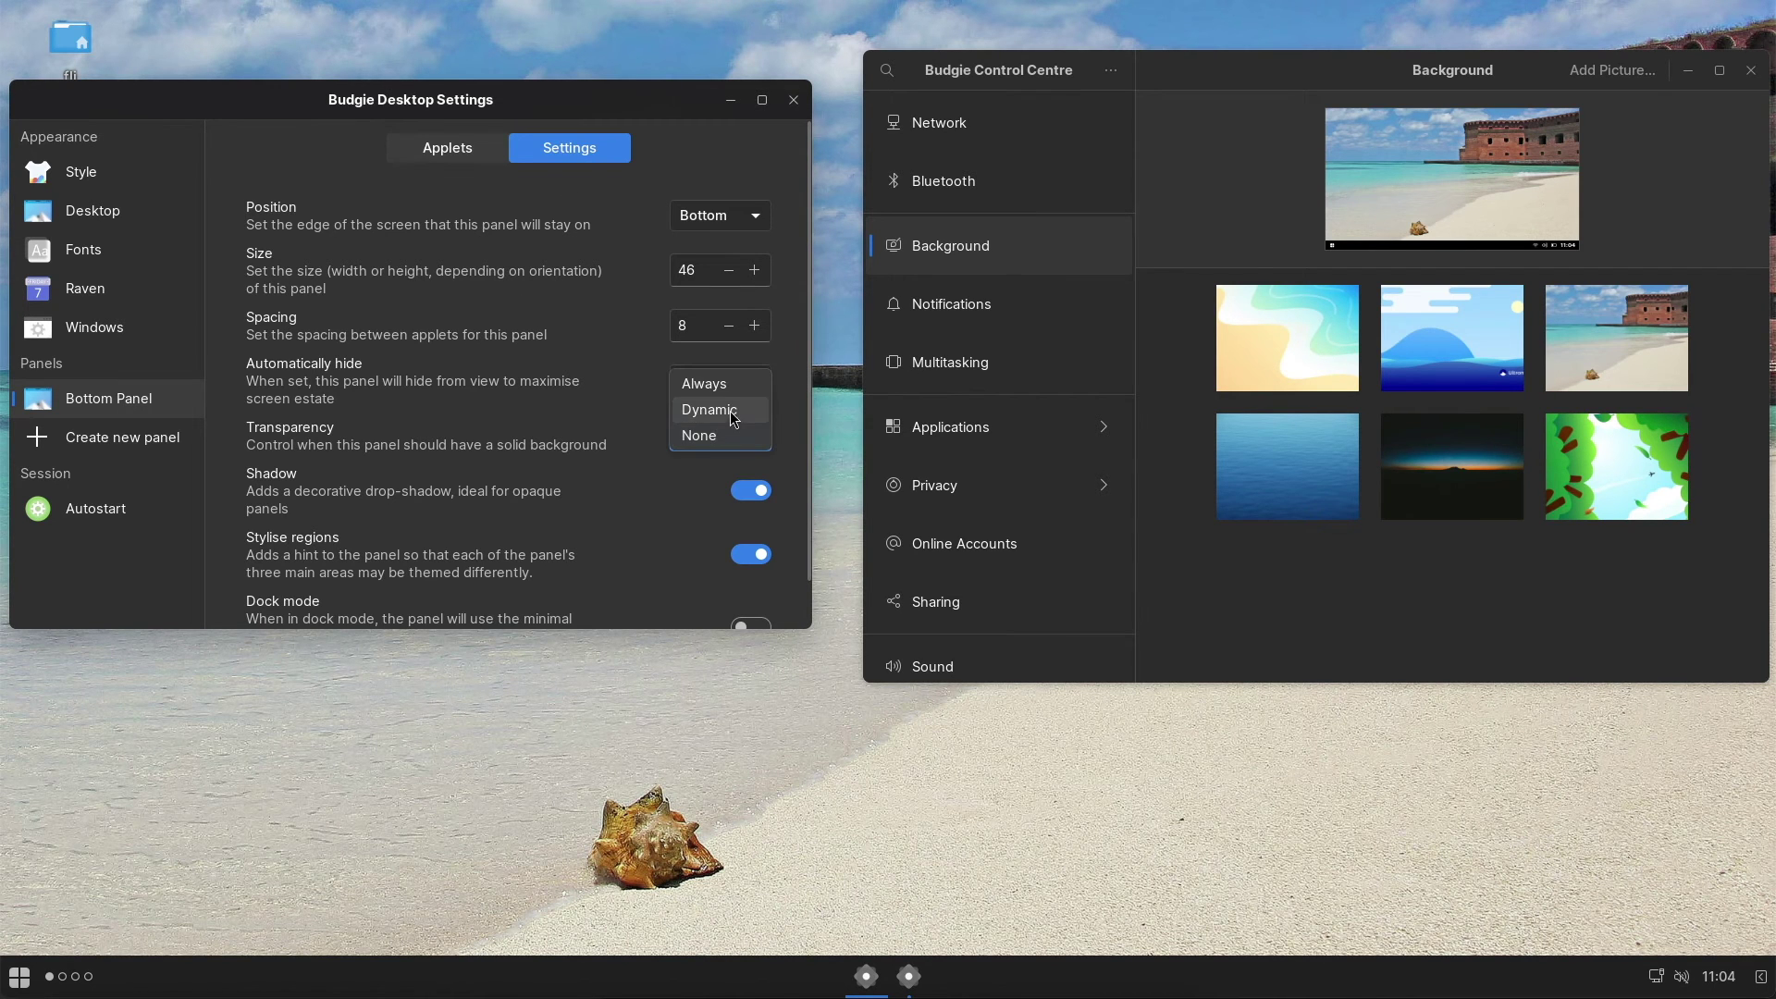
left_click(734, 419)
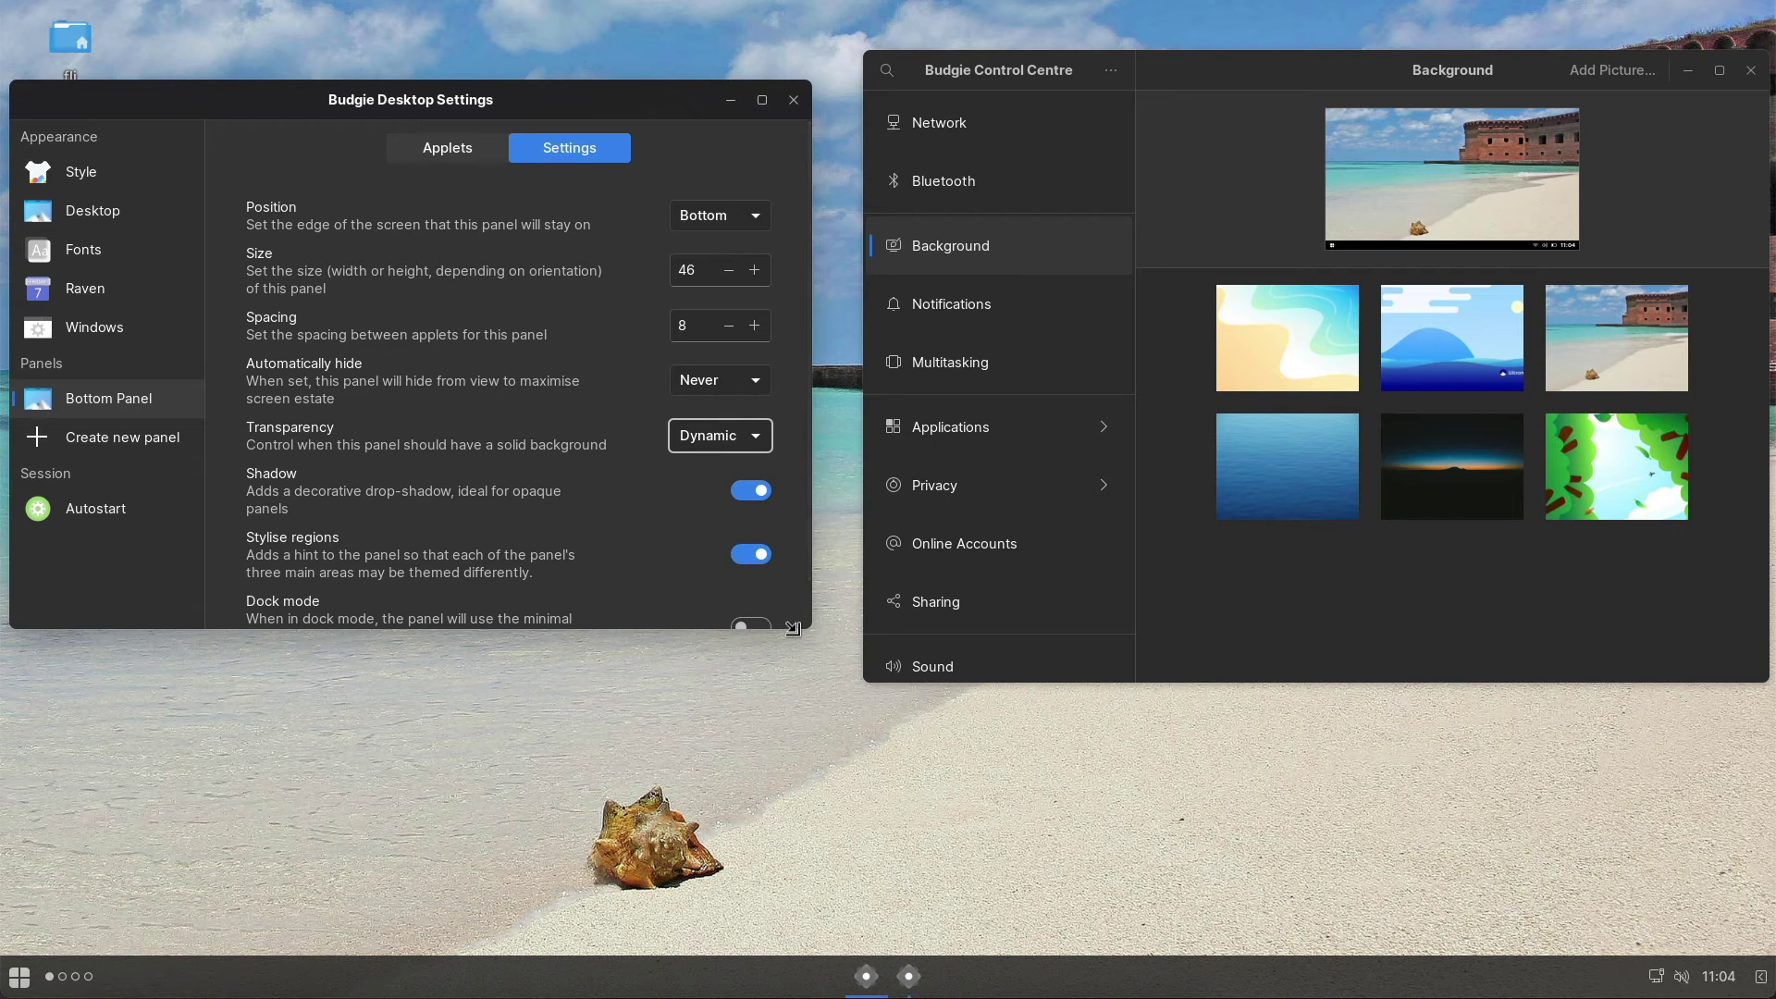
left_click_drag(792, 629, 786, 751)
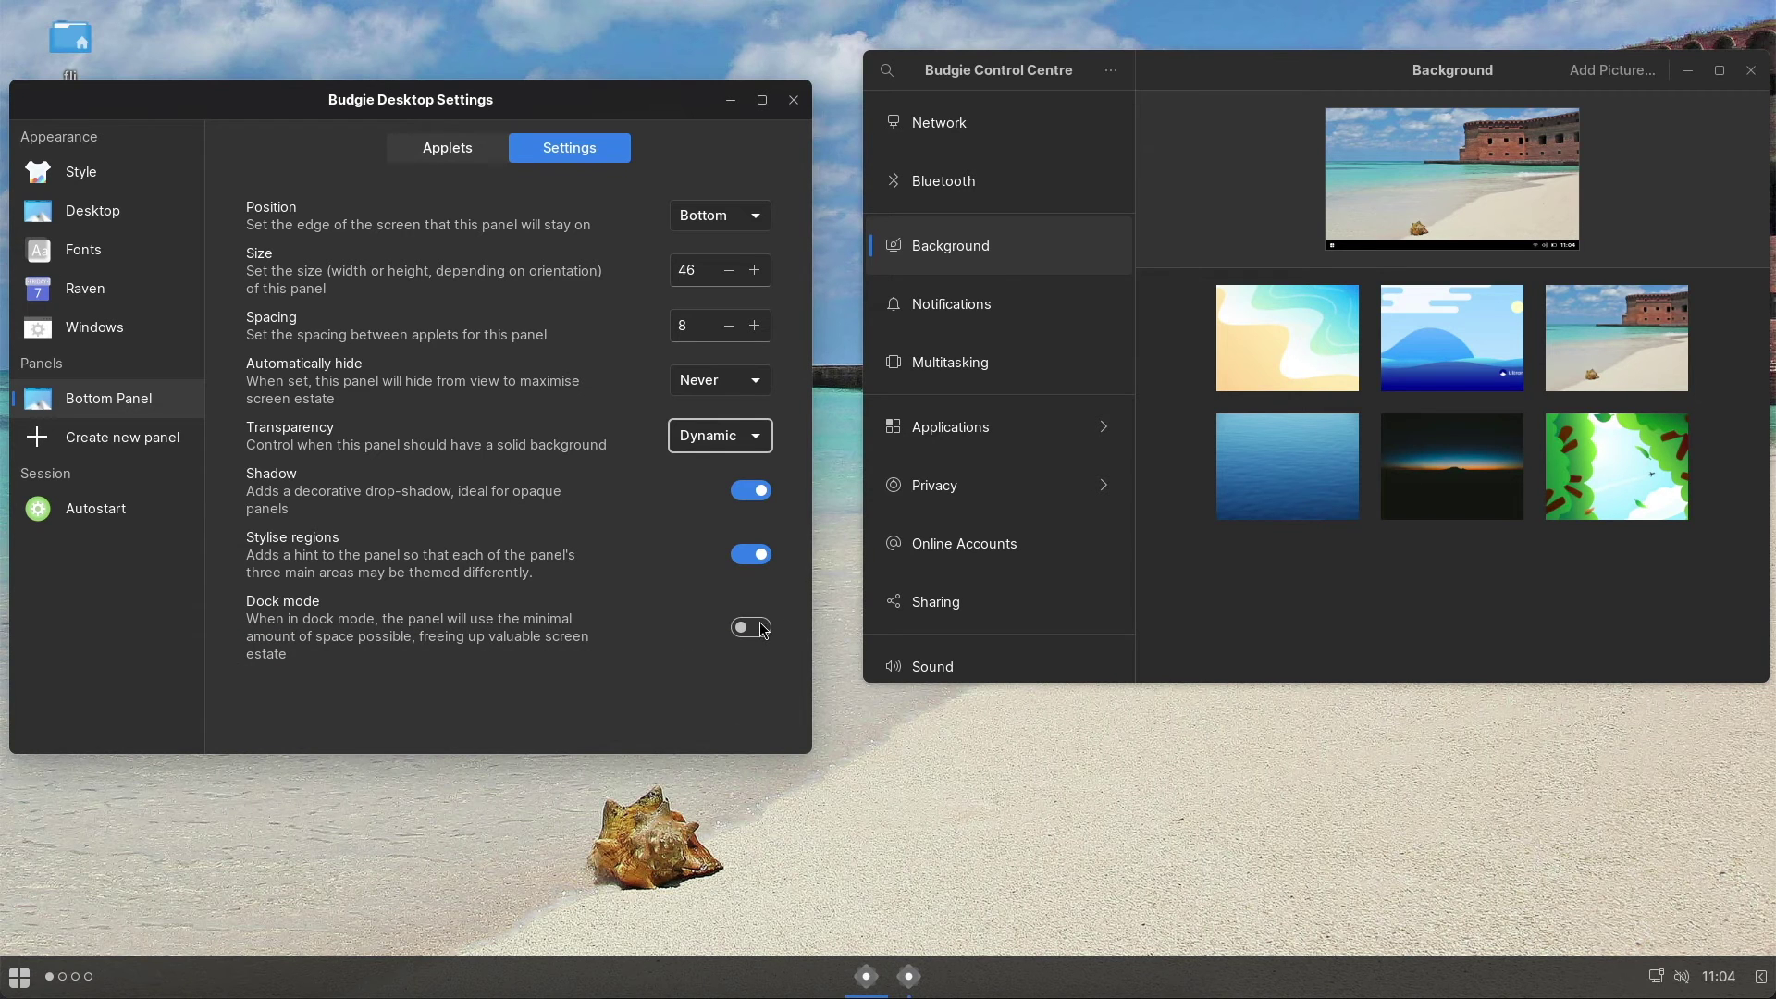
Step: Try the panel as a centred dock with its app menu, revert it, and view the panel applets
left_click(751, 628)
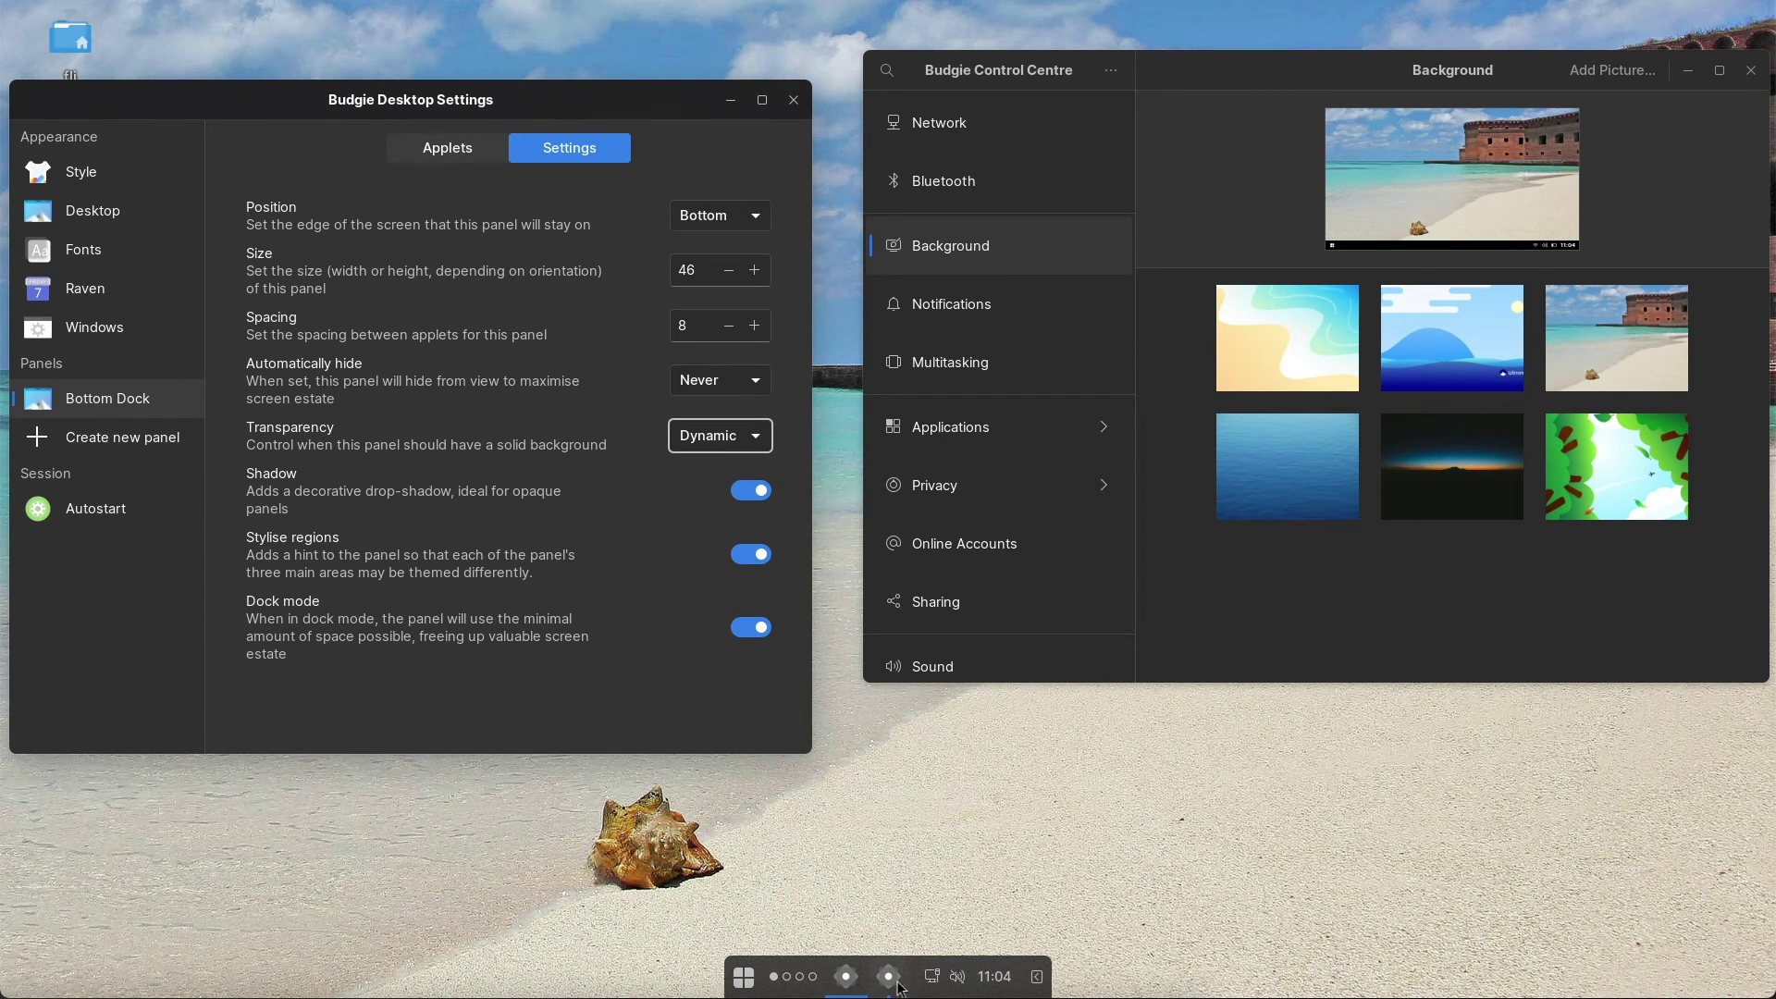
left_click(744, 976)
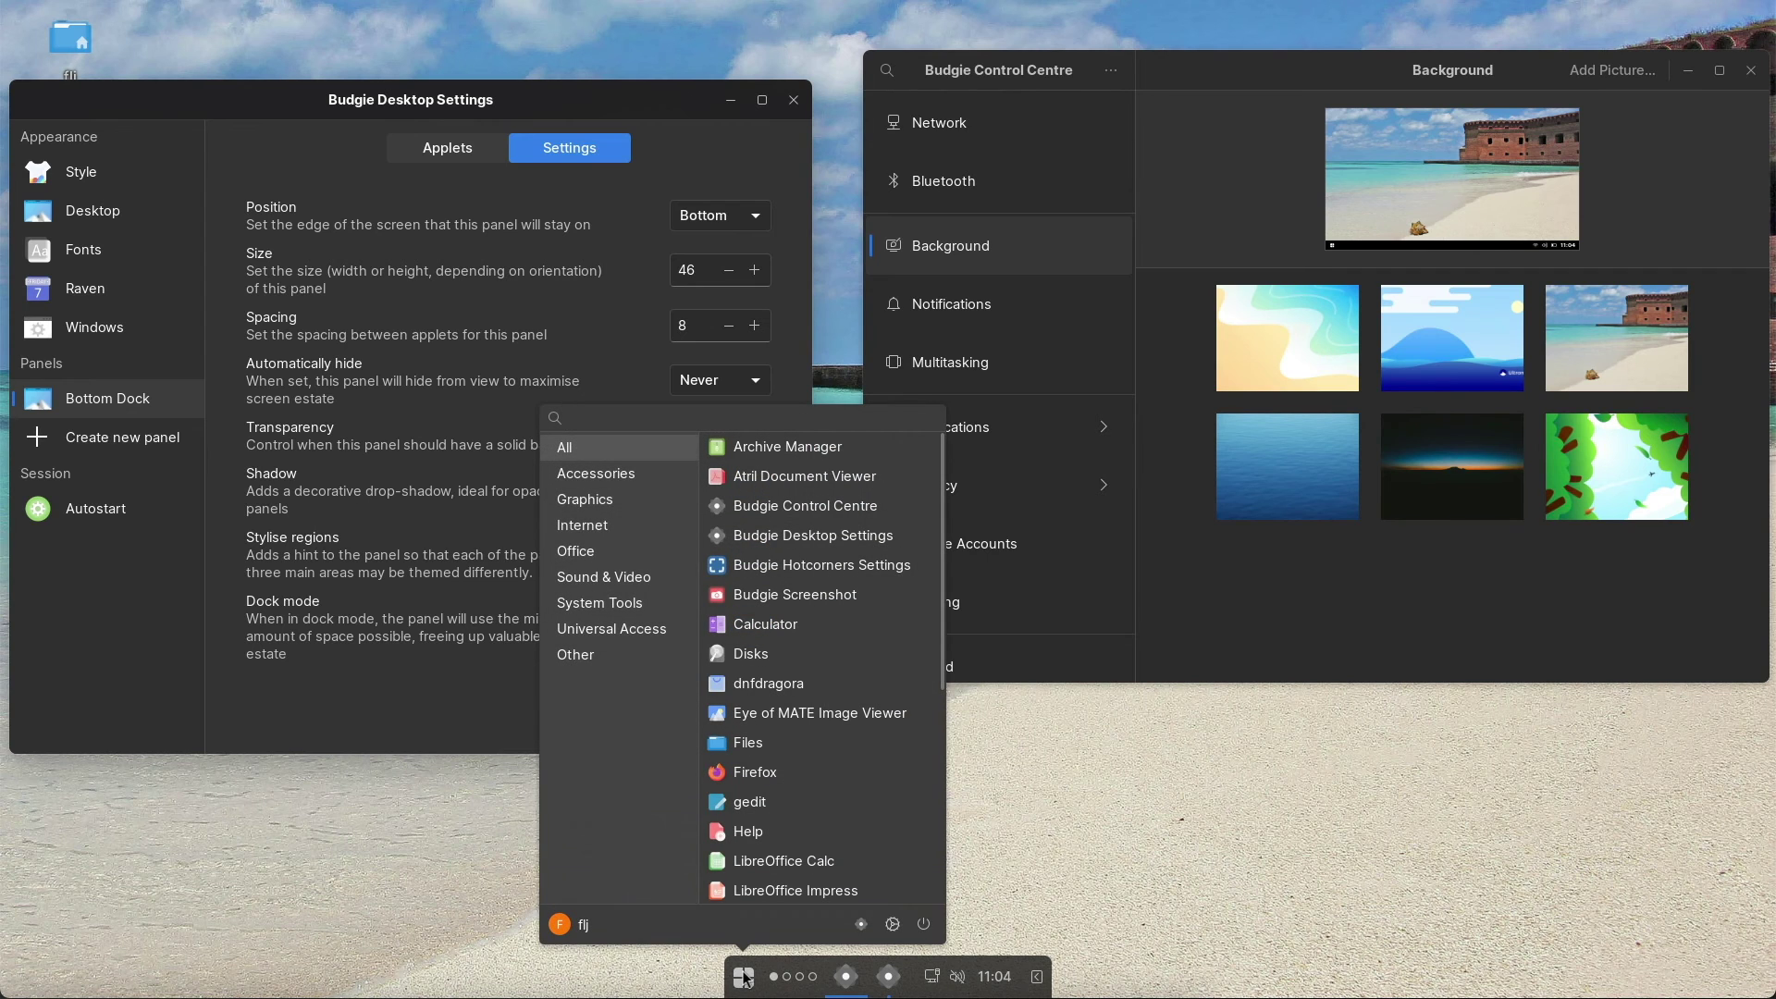
left_click(744, 976)
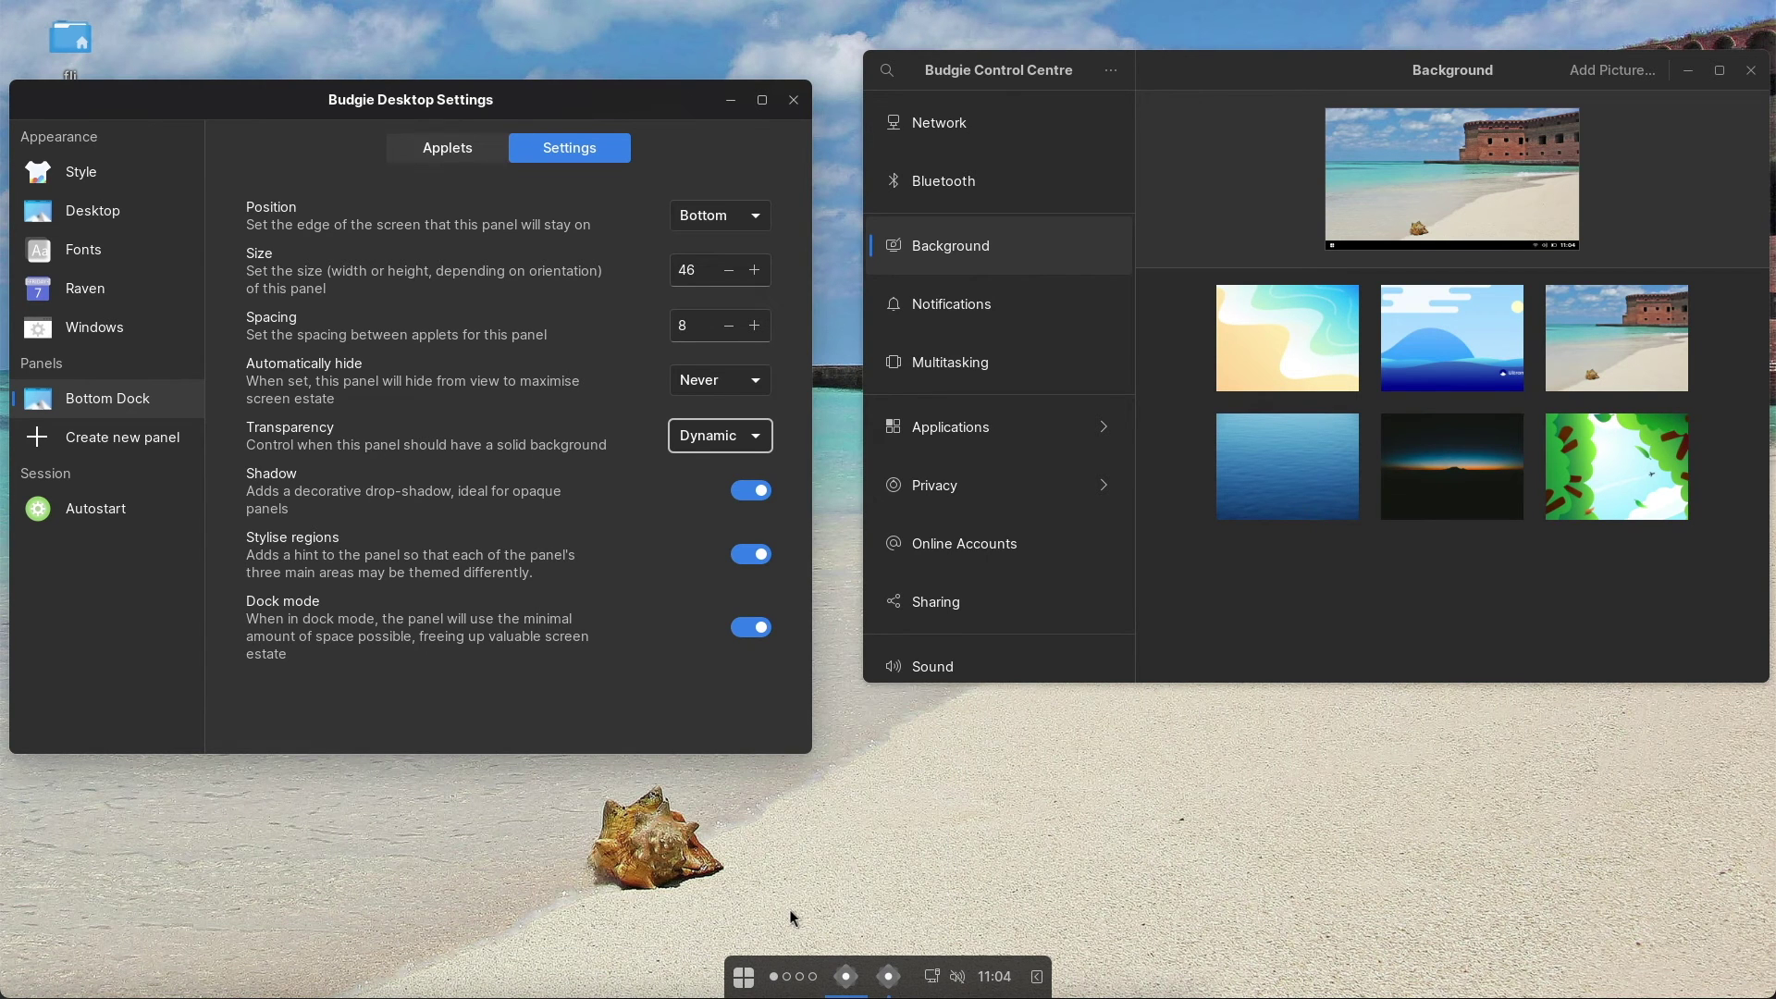
left_click(751, 629)
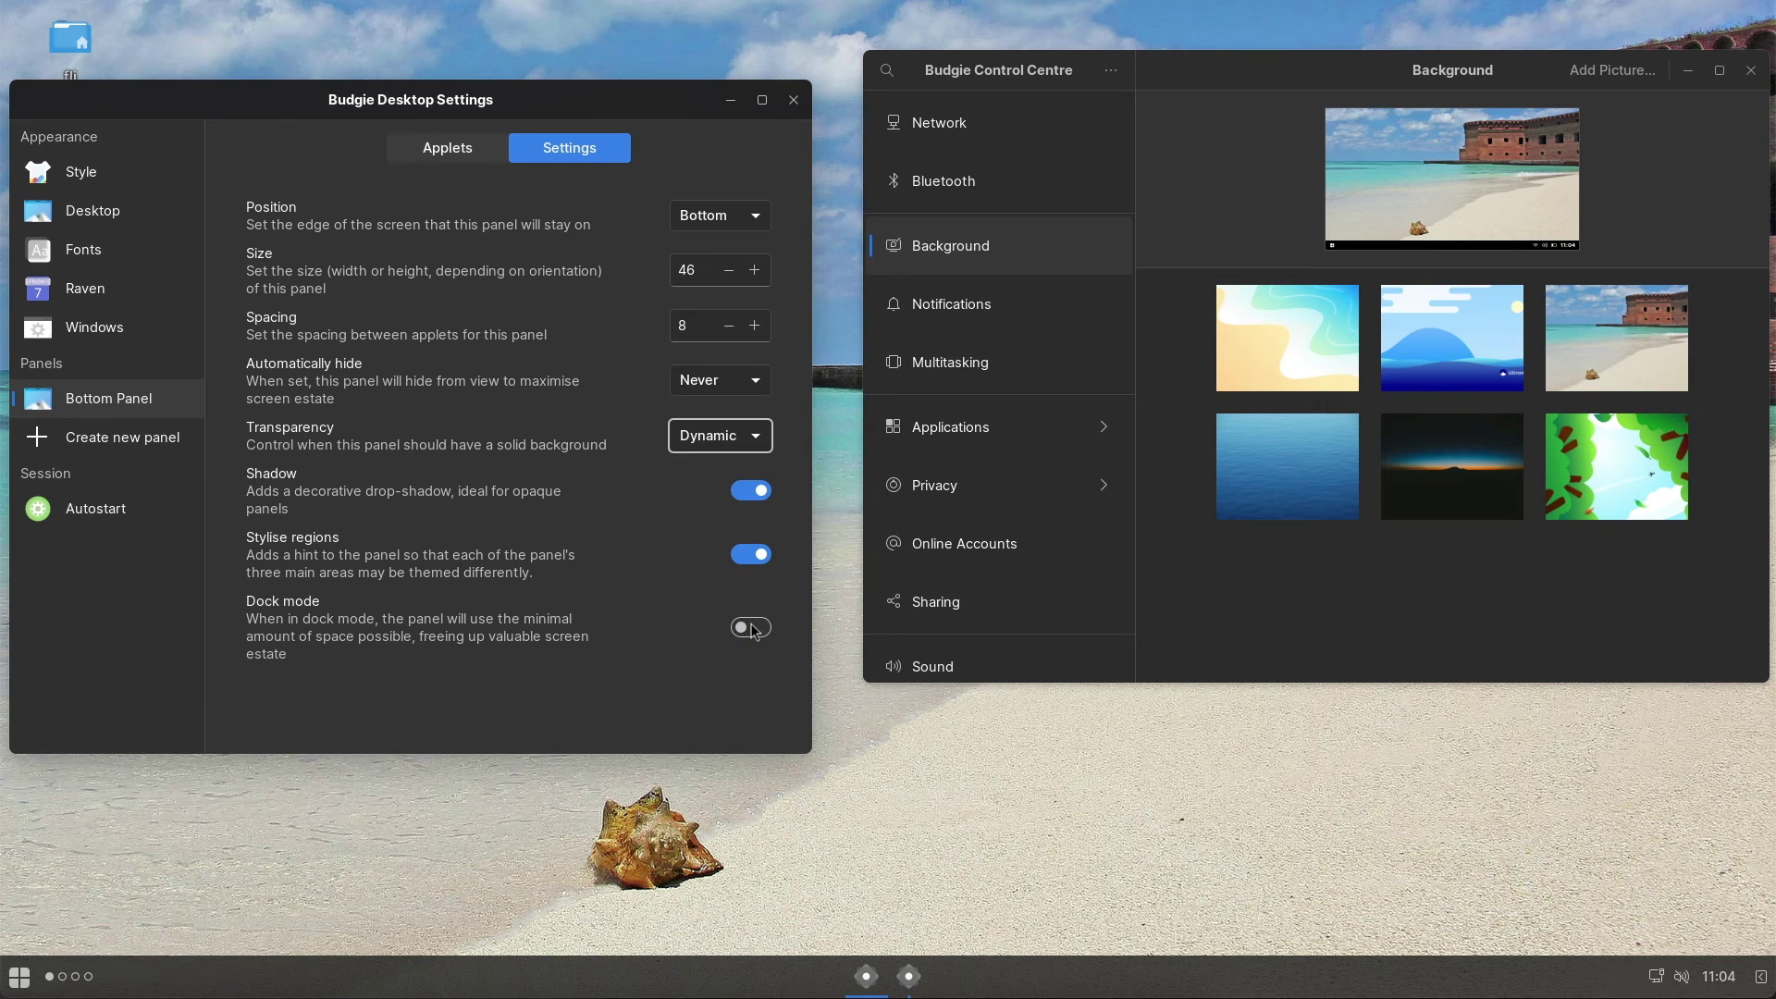
left_click(724, 437)
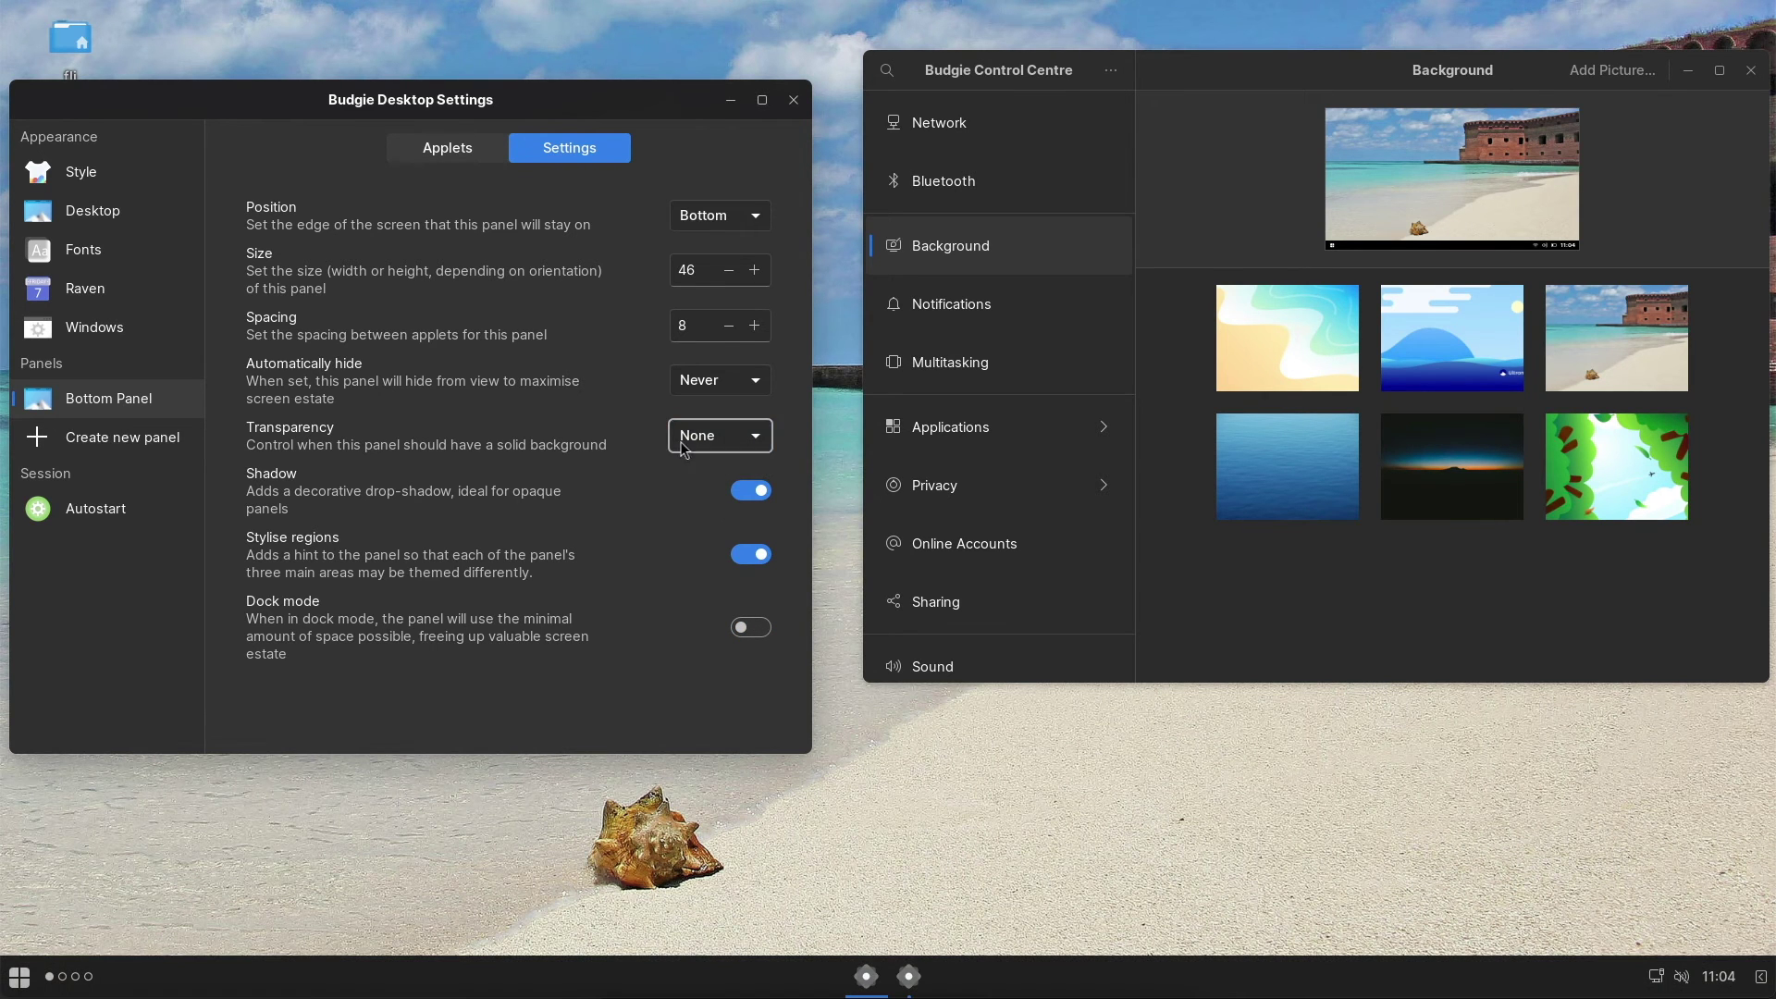
left_click(432, 151)
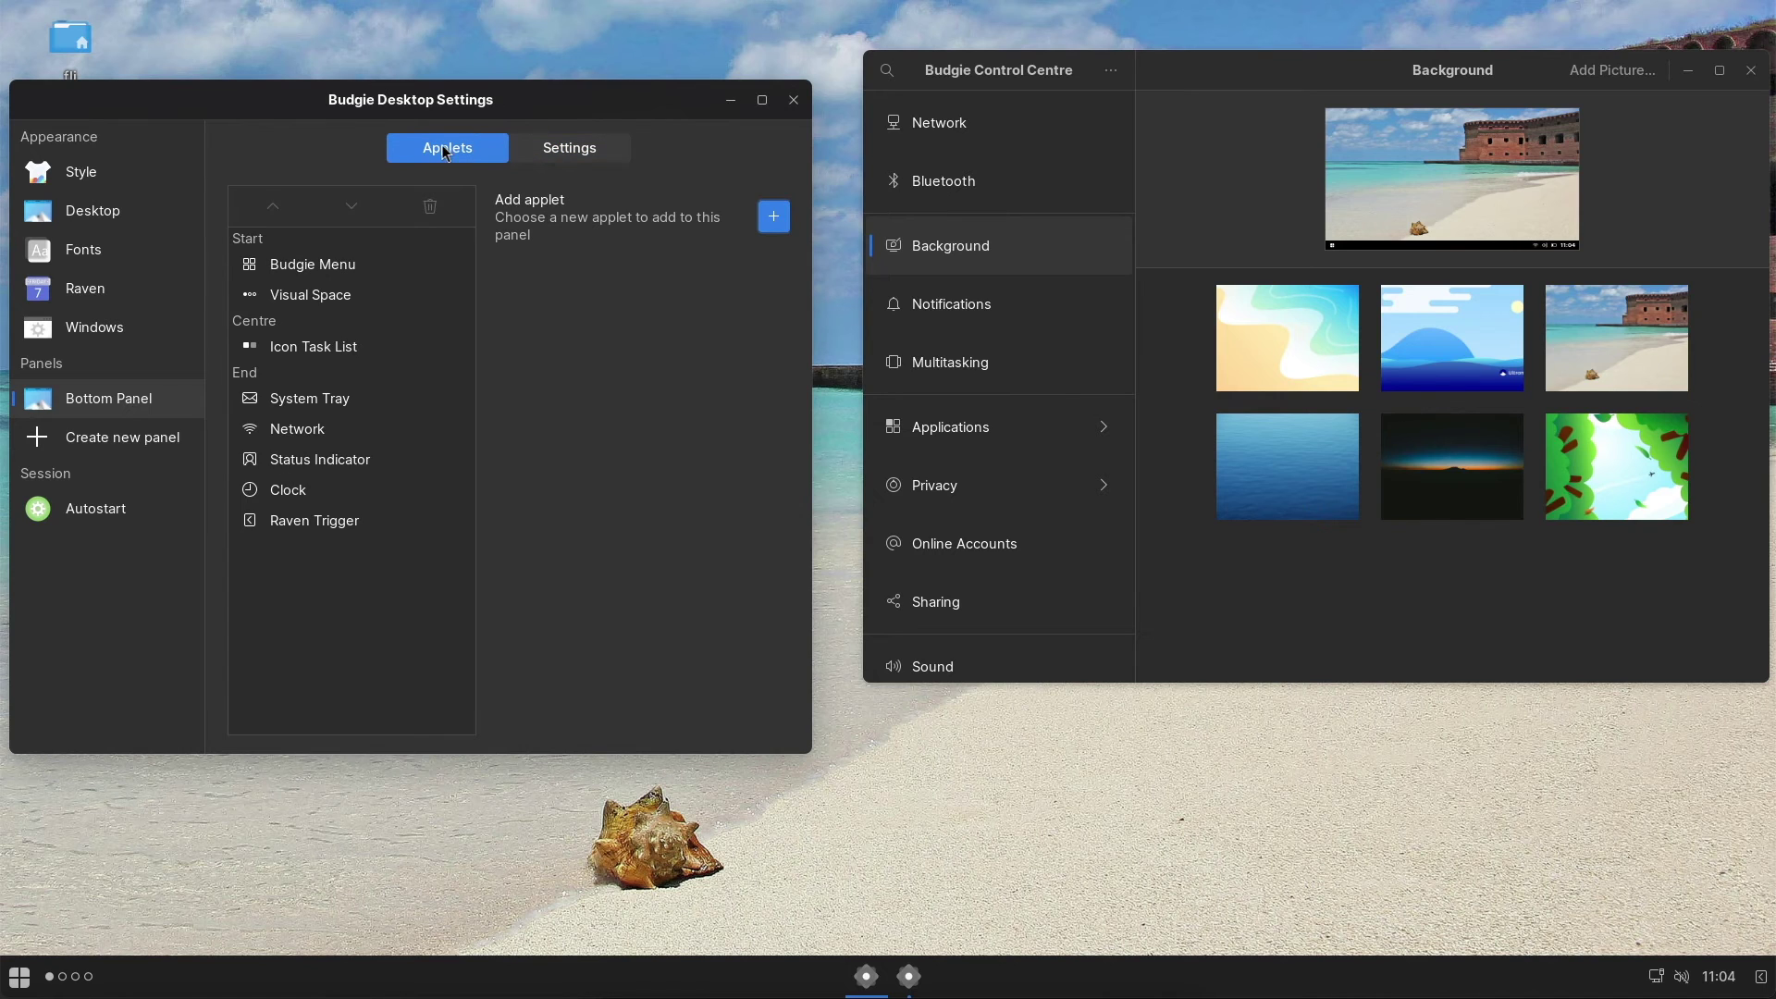
Step: Check the Autostart list, then try the Fluent-round-orange and Fluent-round-purple widget themes
left_click(100, 523)
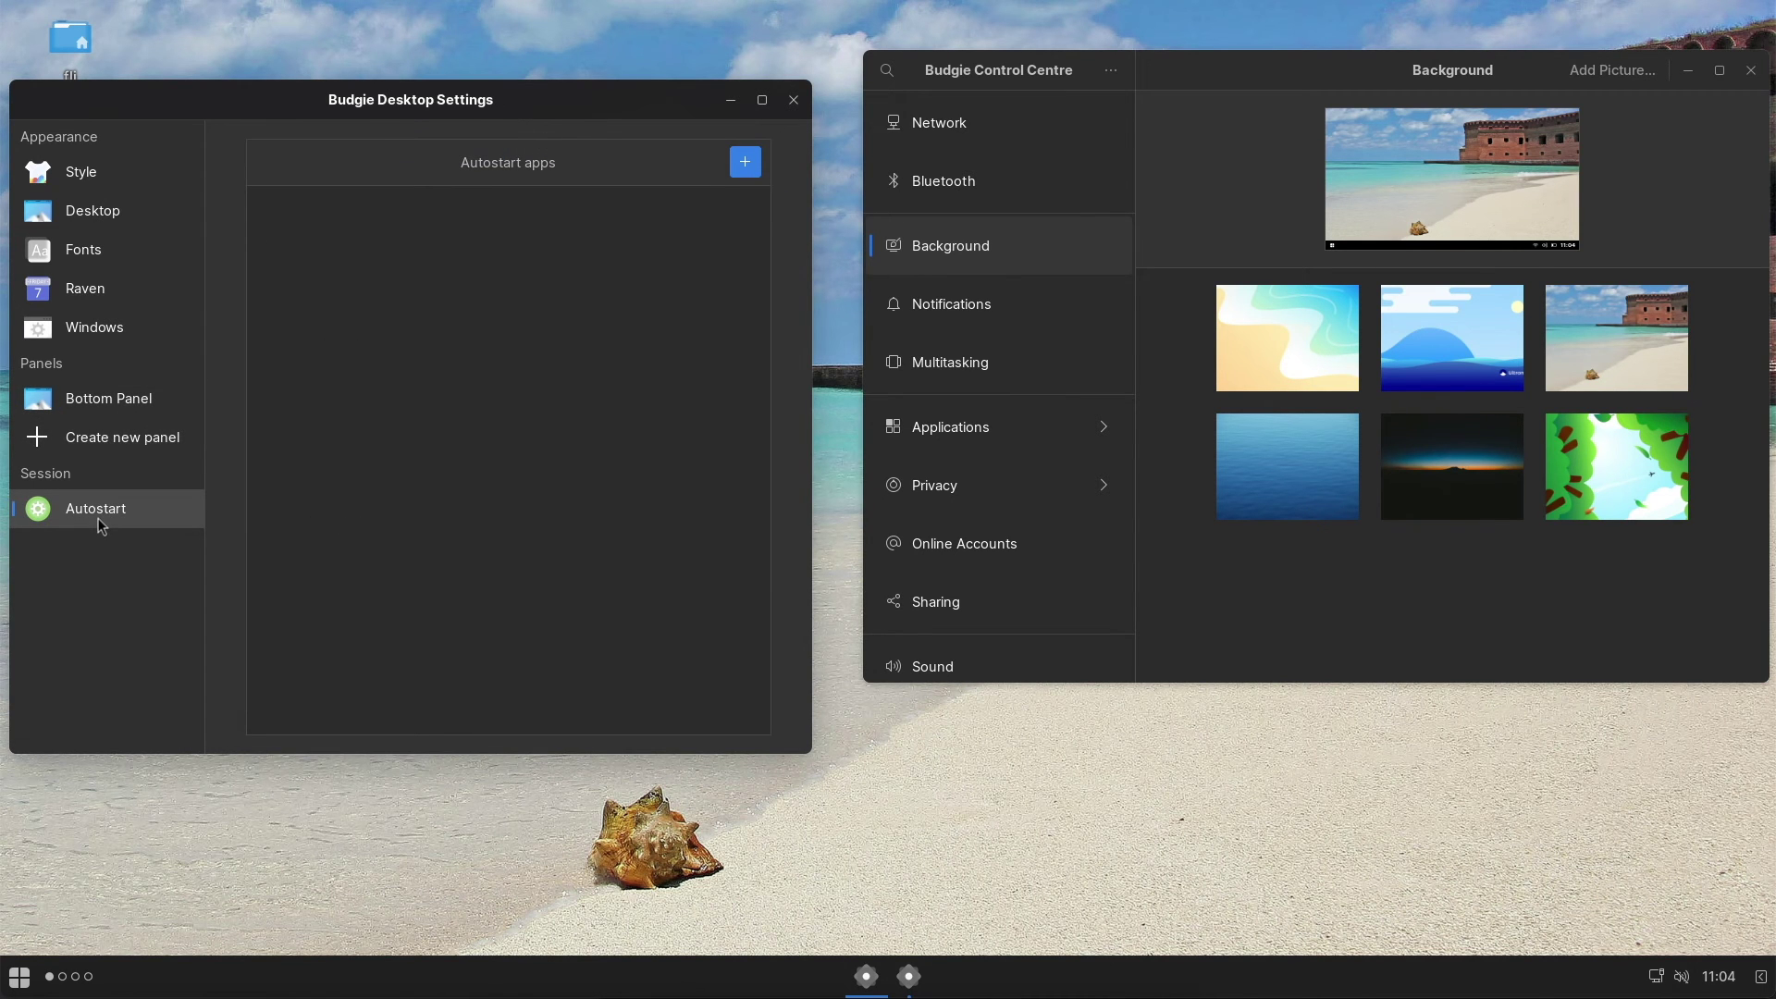
left_click(41, 172)
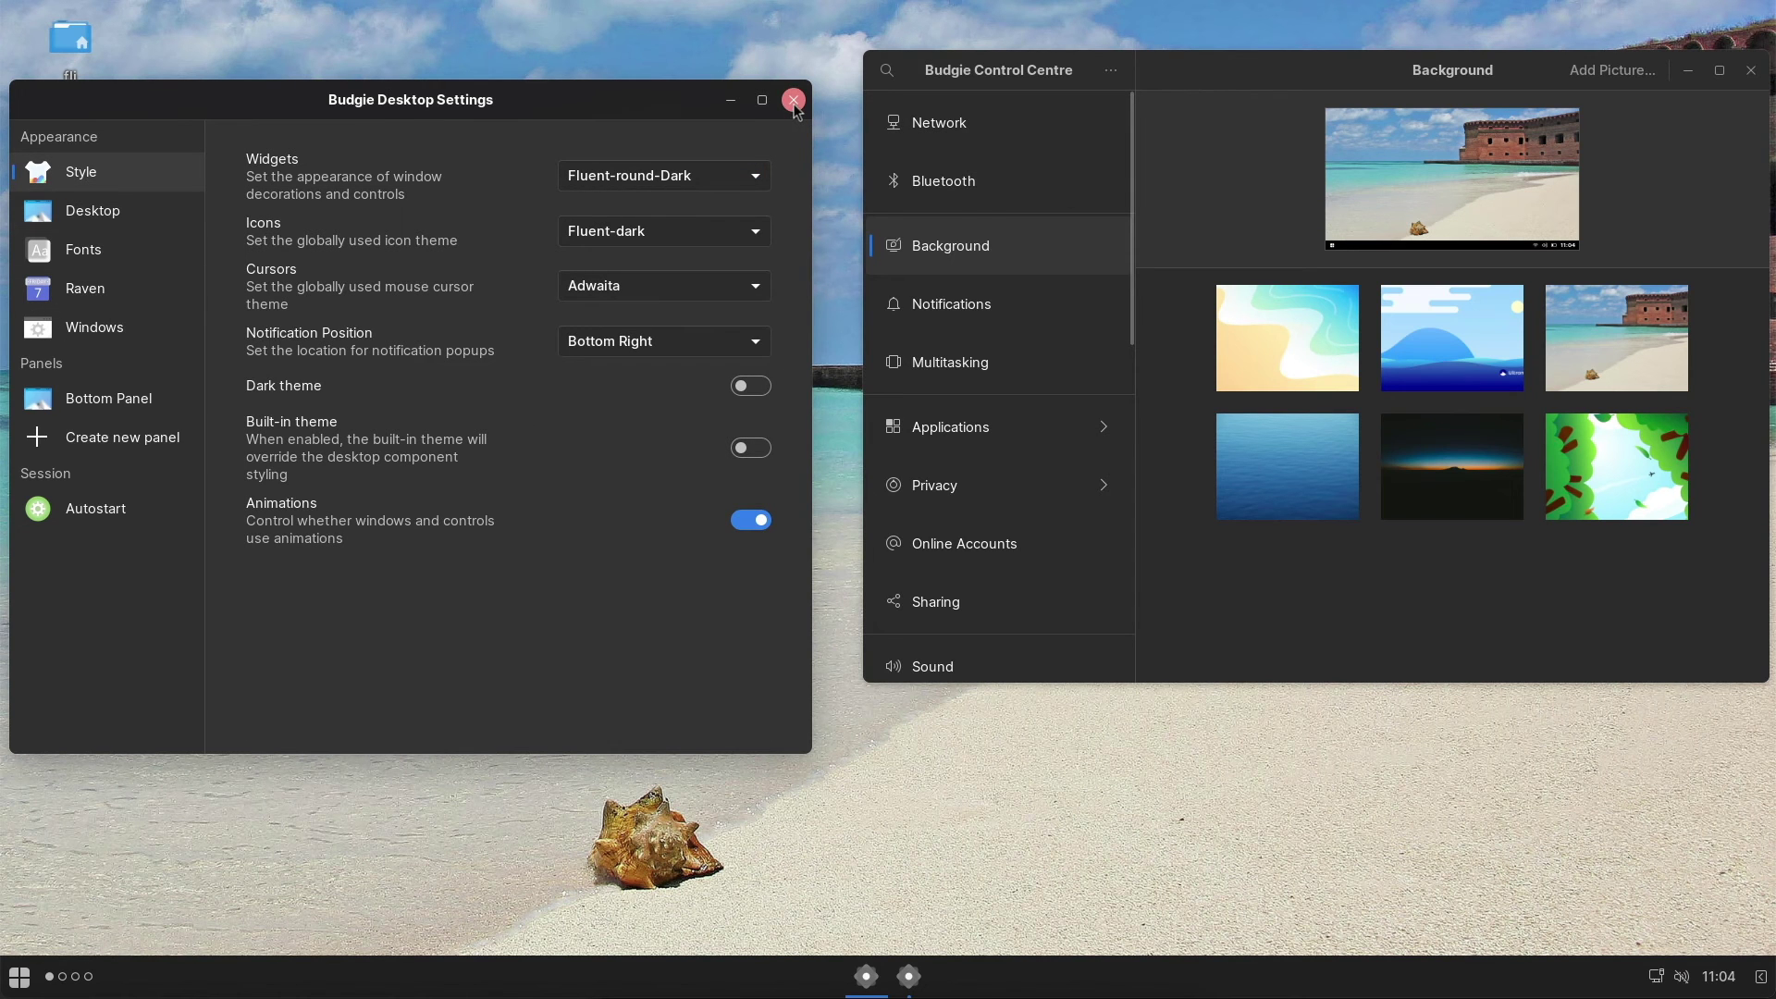
left_click(731, 191)
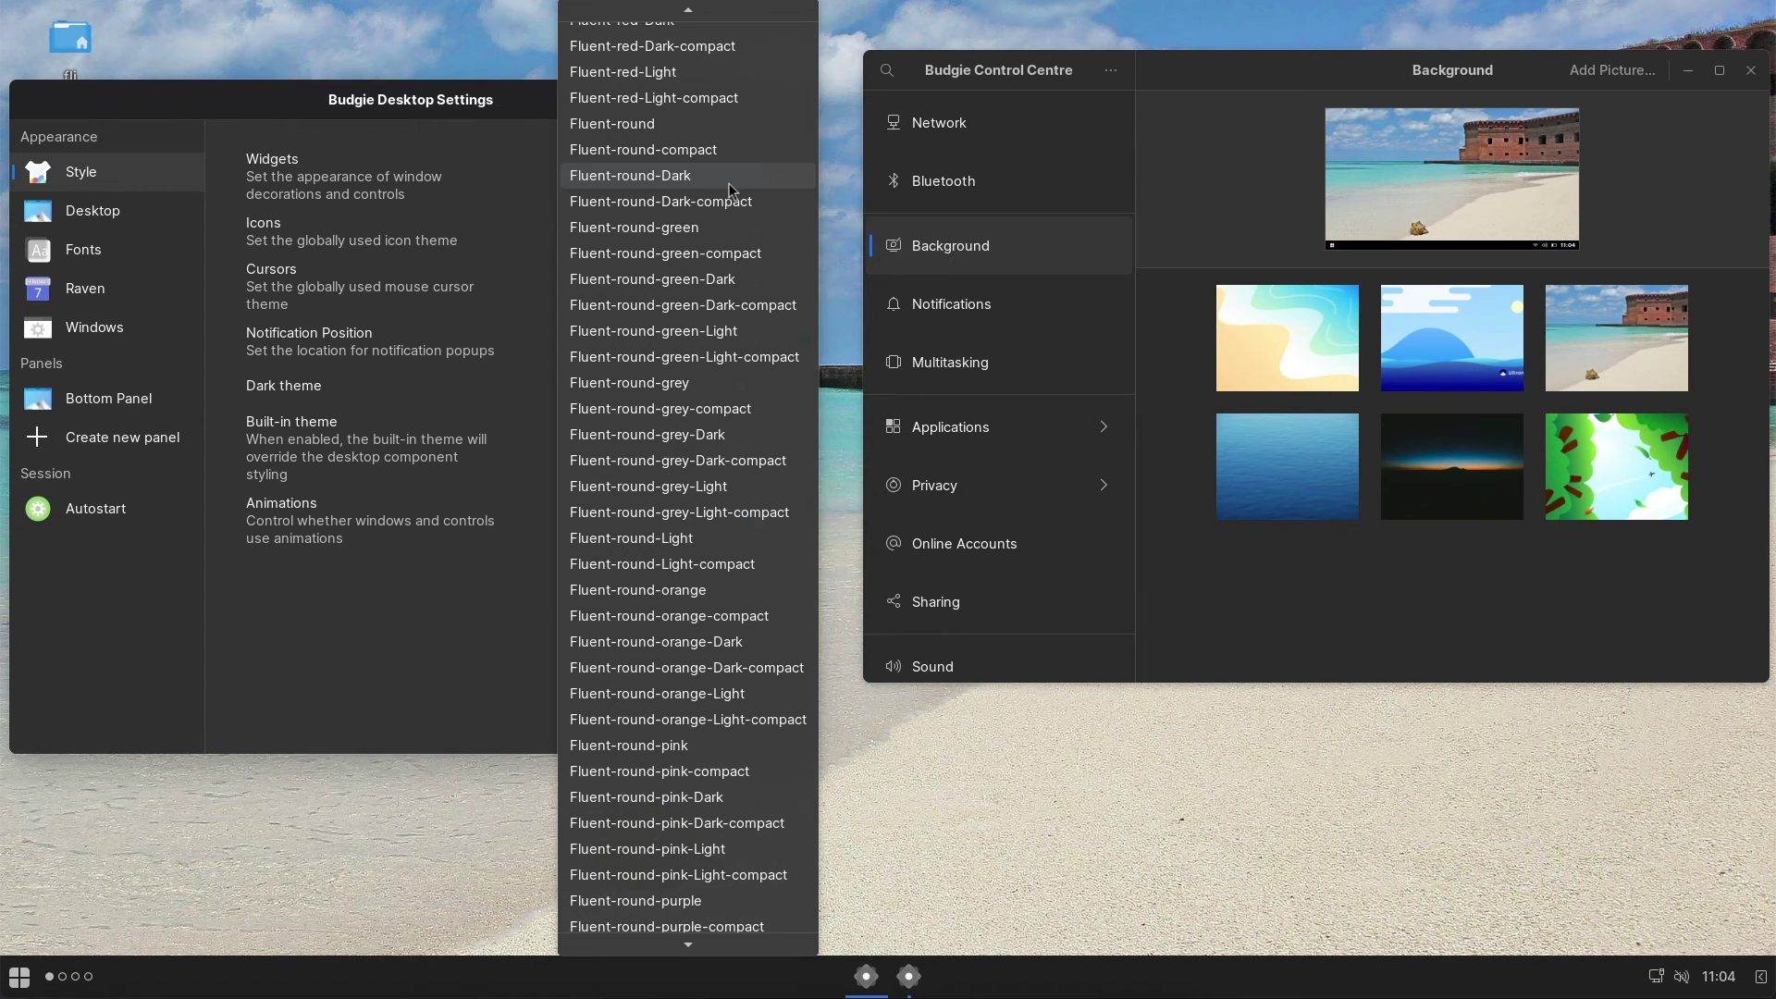
left_click(722, 597)
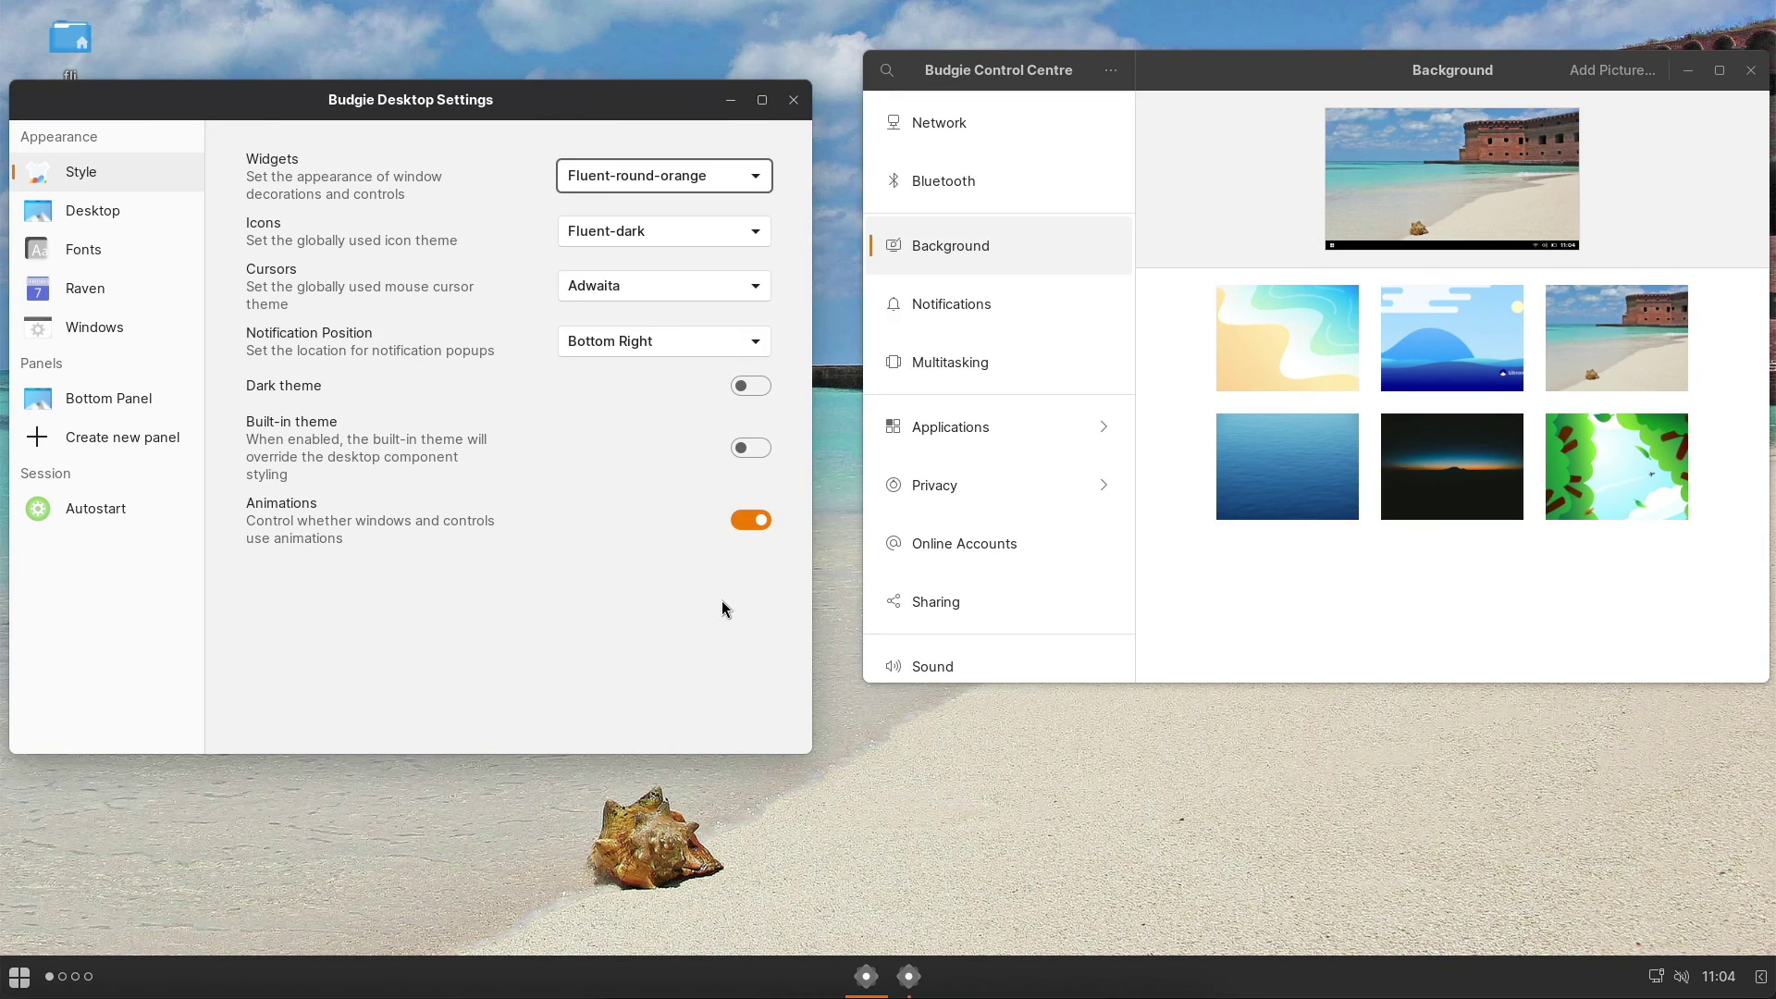
left_click(730, 178)
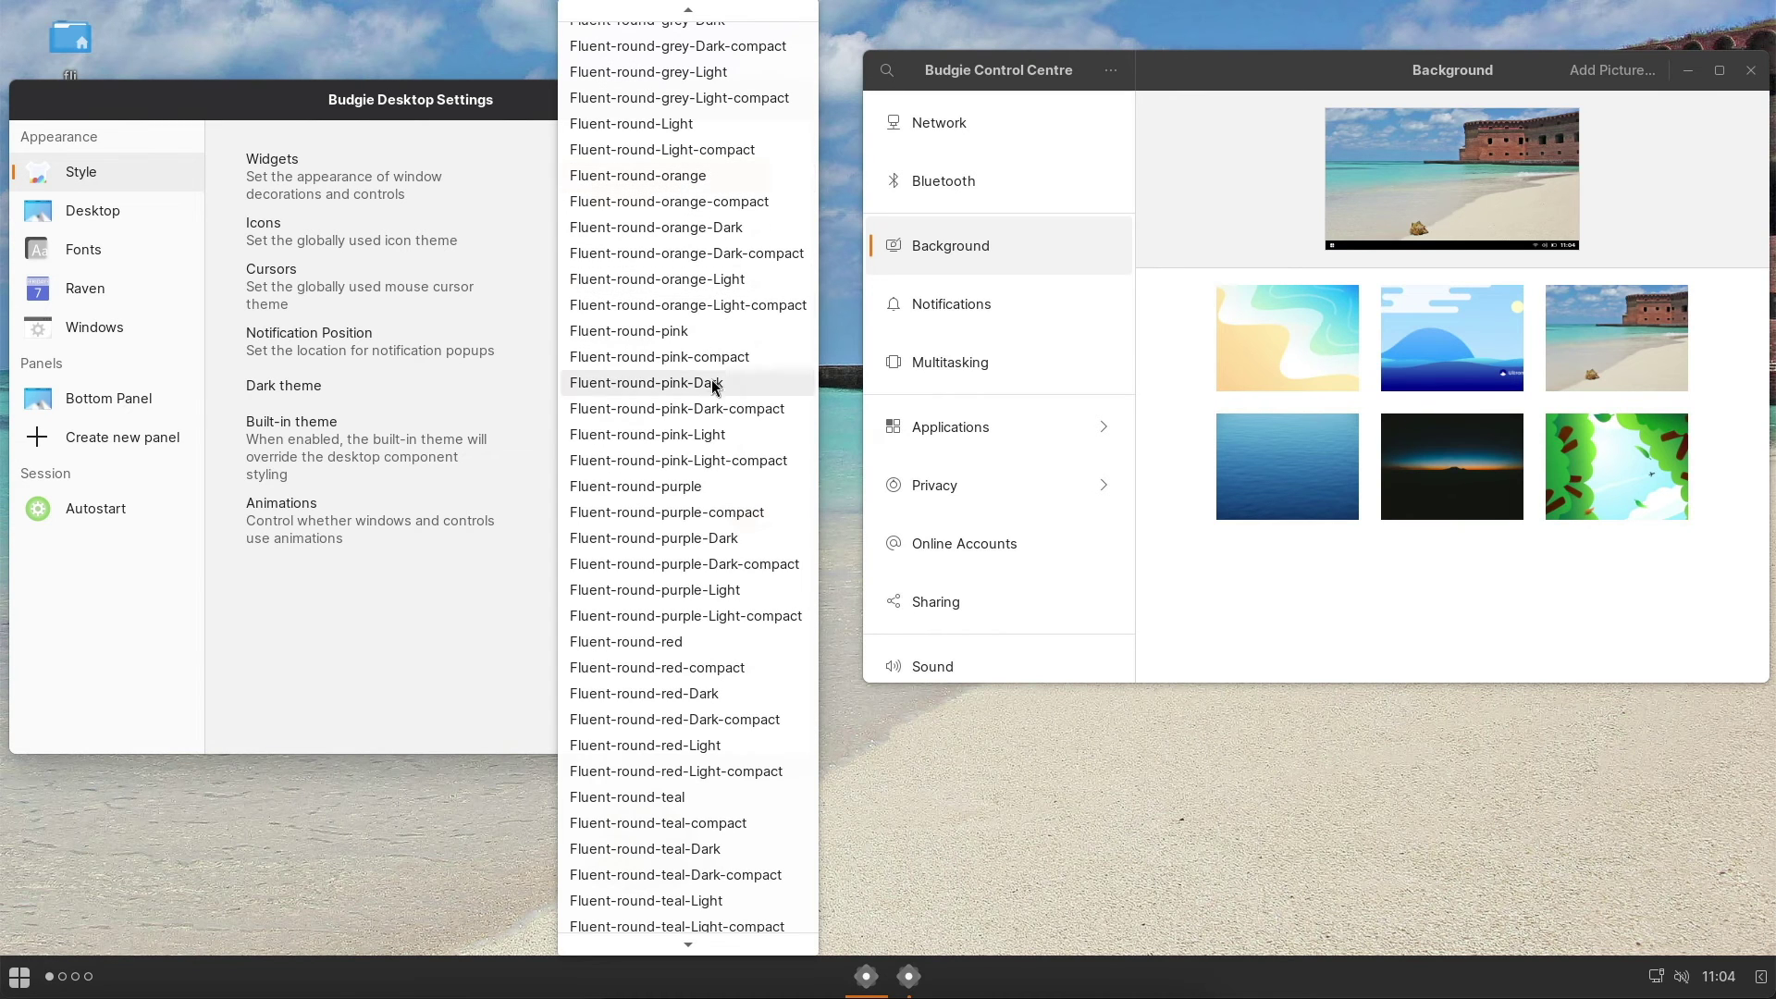
left_click(709, 479)
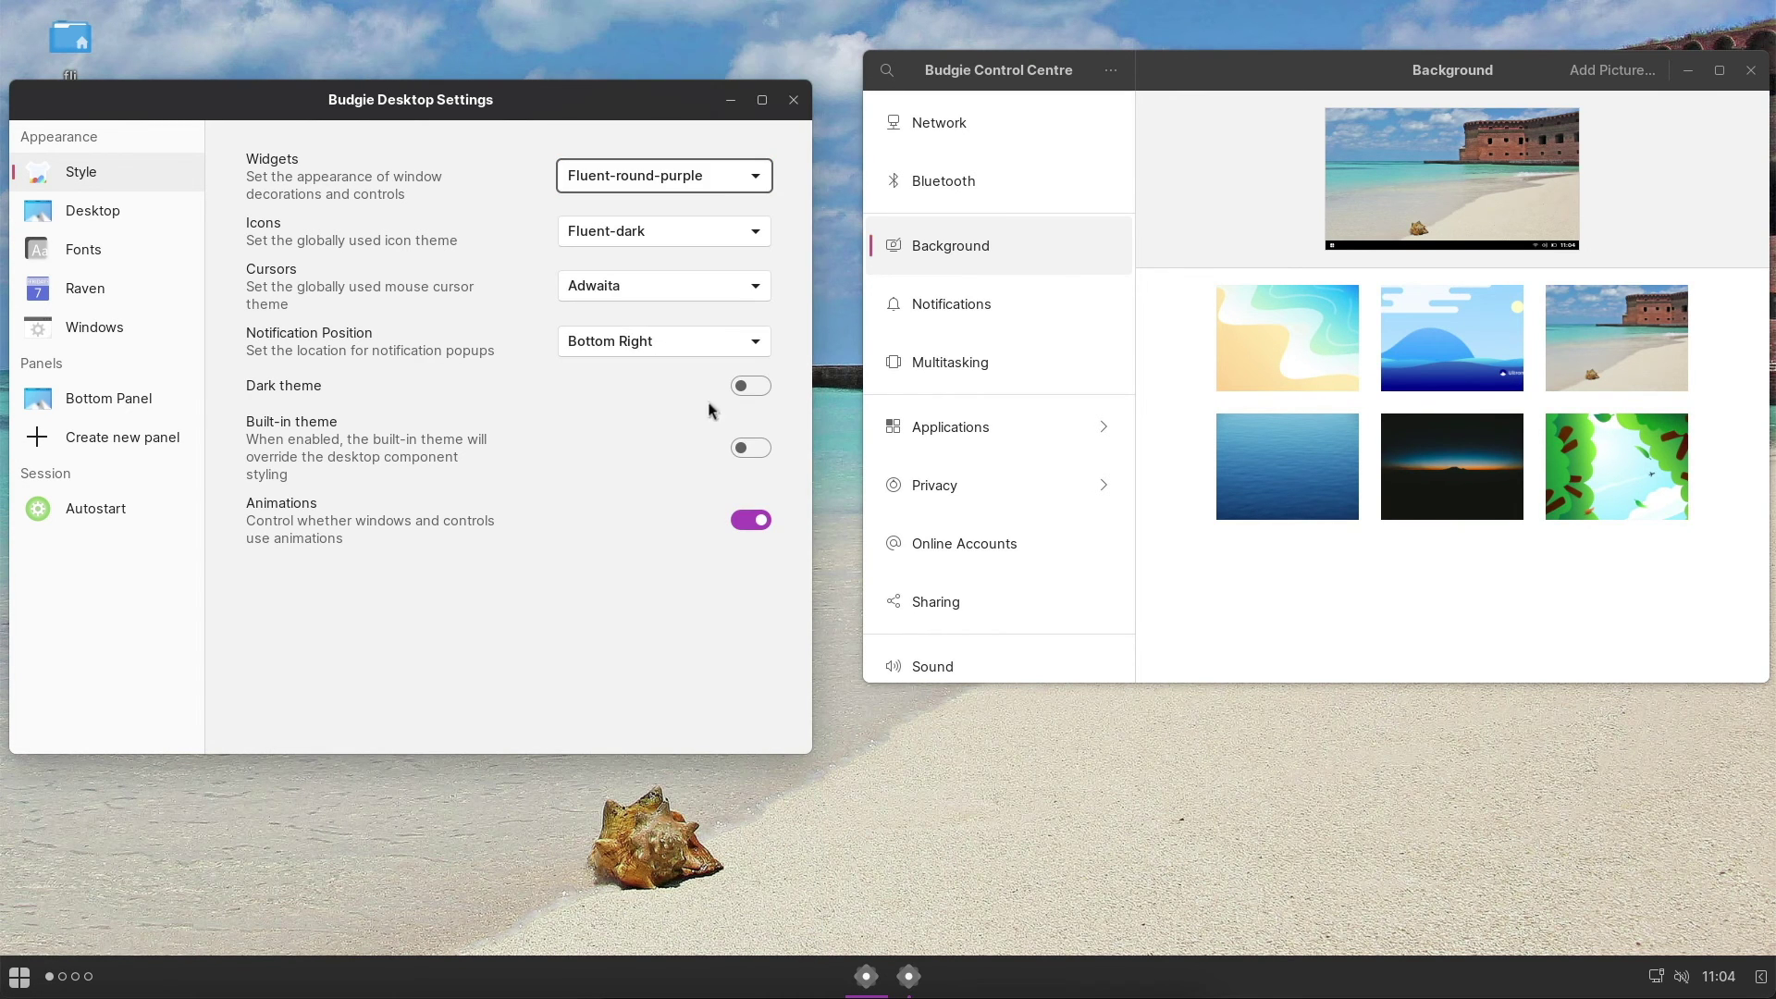
Step: Try the Fluent-round-red-compact and Fluent-round-teal-Dark-compact widget themes
left_click(725, 175)
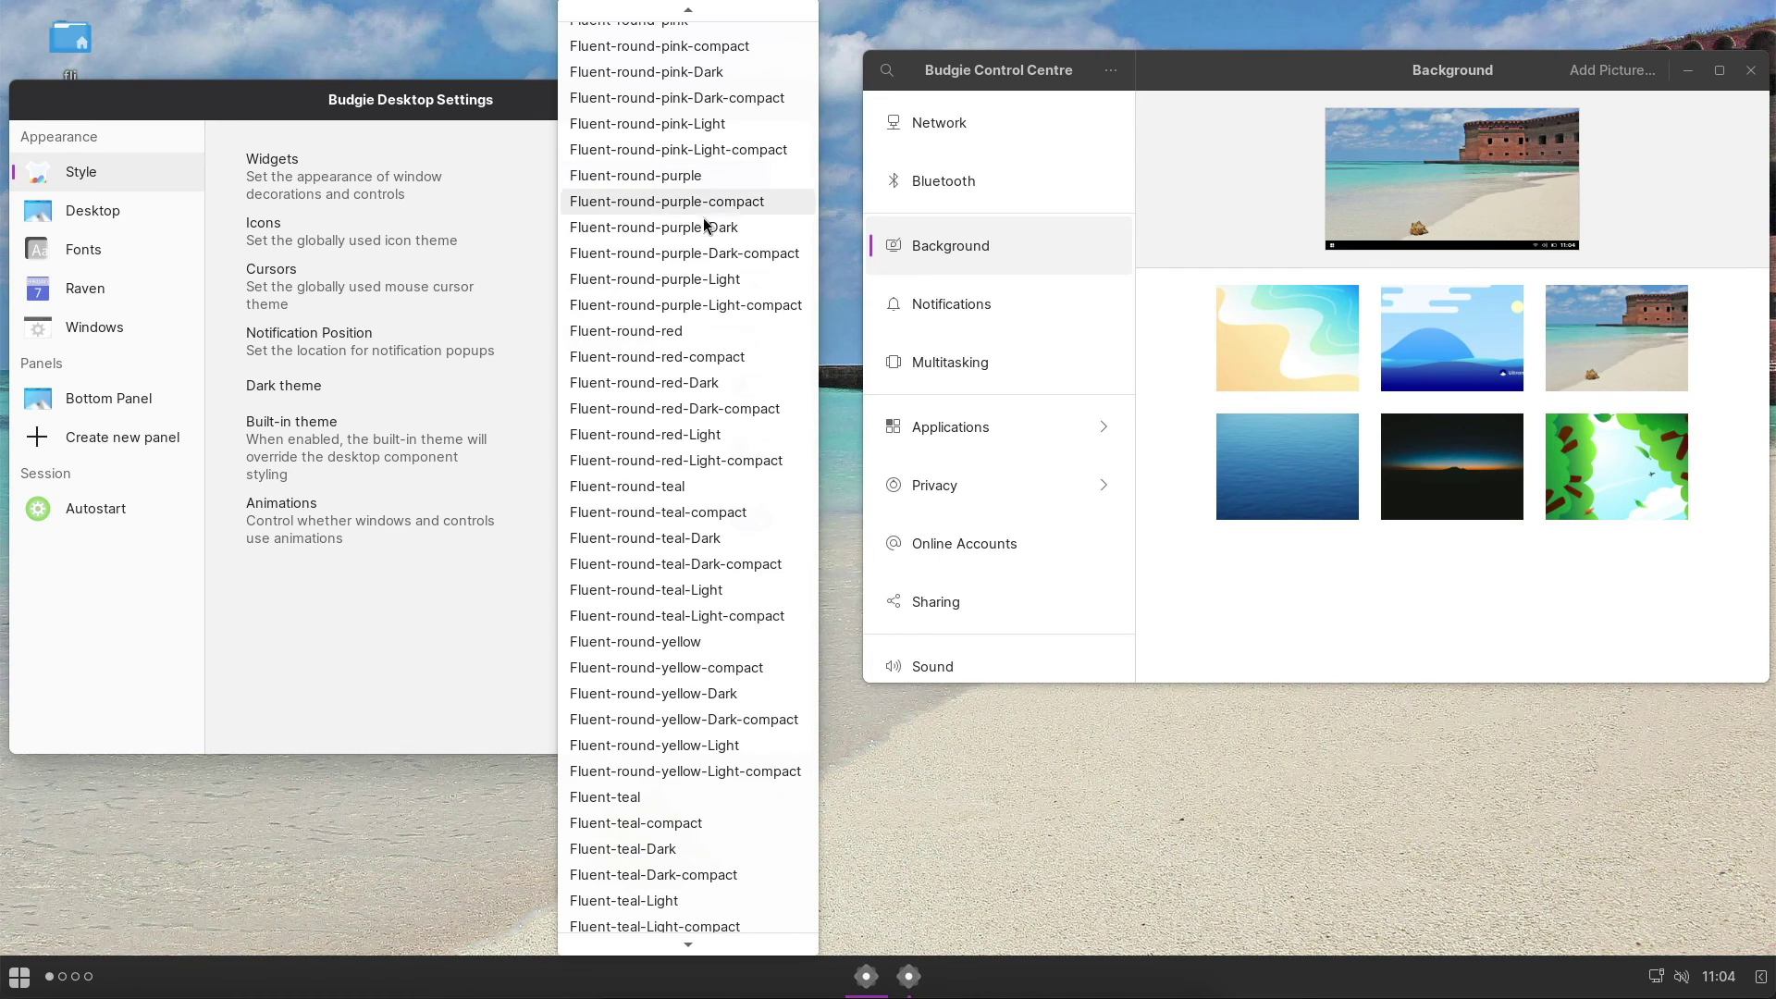
left_click(689, 356)
left_click(740, 185)
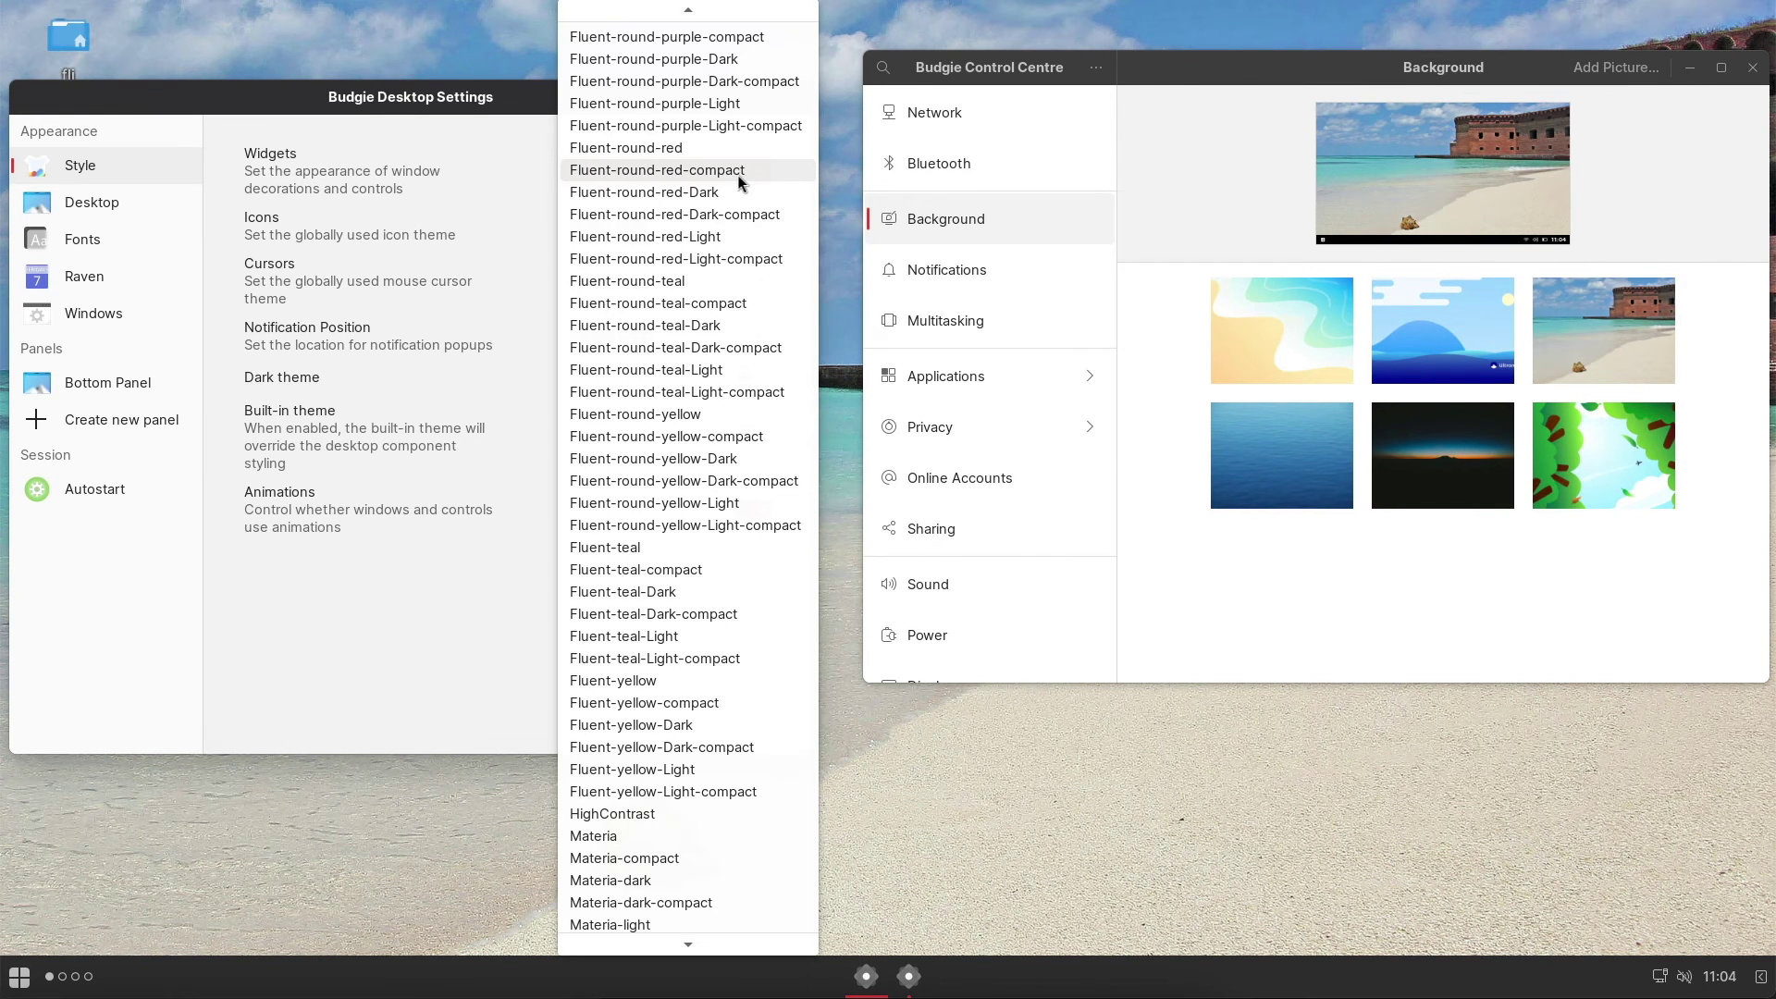
left_click(686, 350)
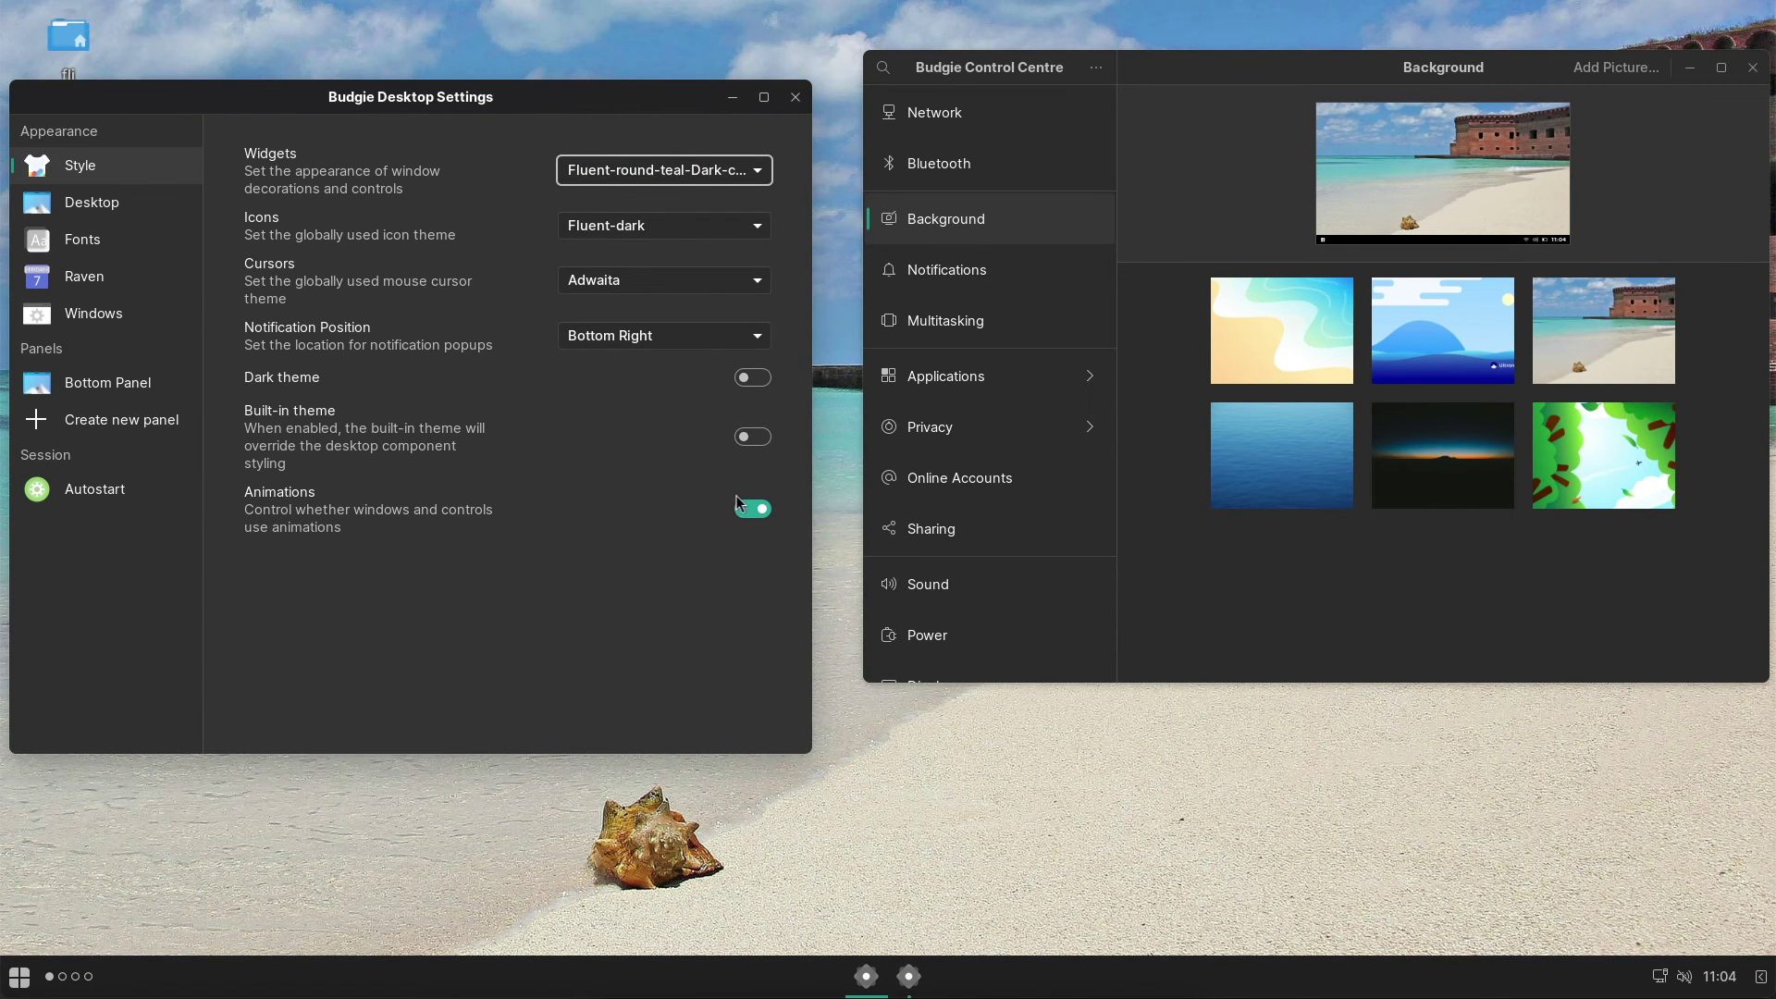
Step: Restore the Fluent-round-Dark widget theme and close Budgie Desktop Settings
left_click(727, 173)
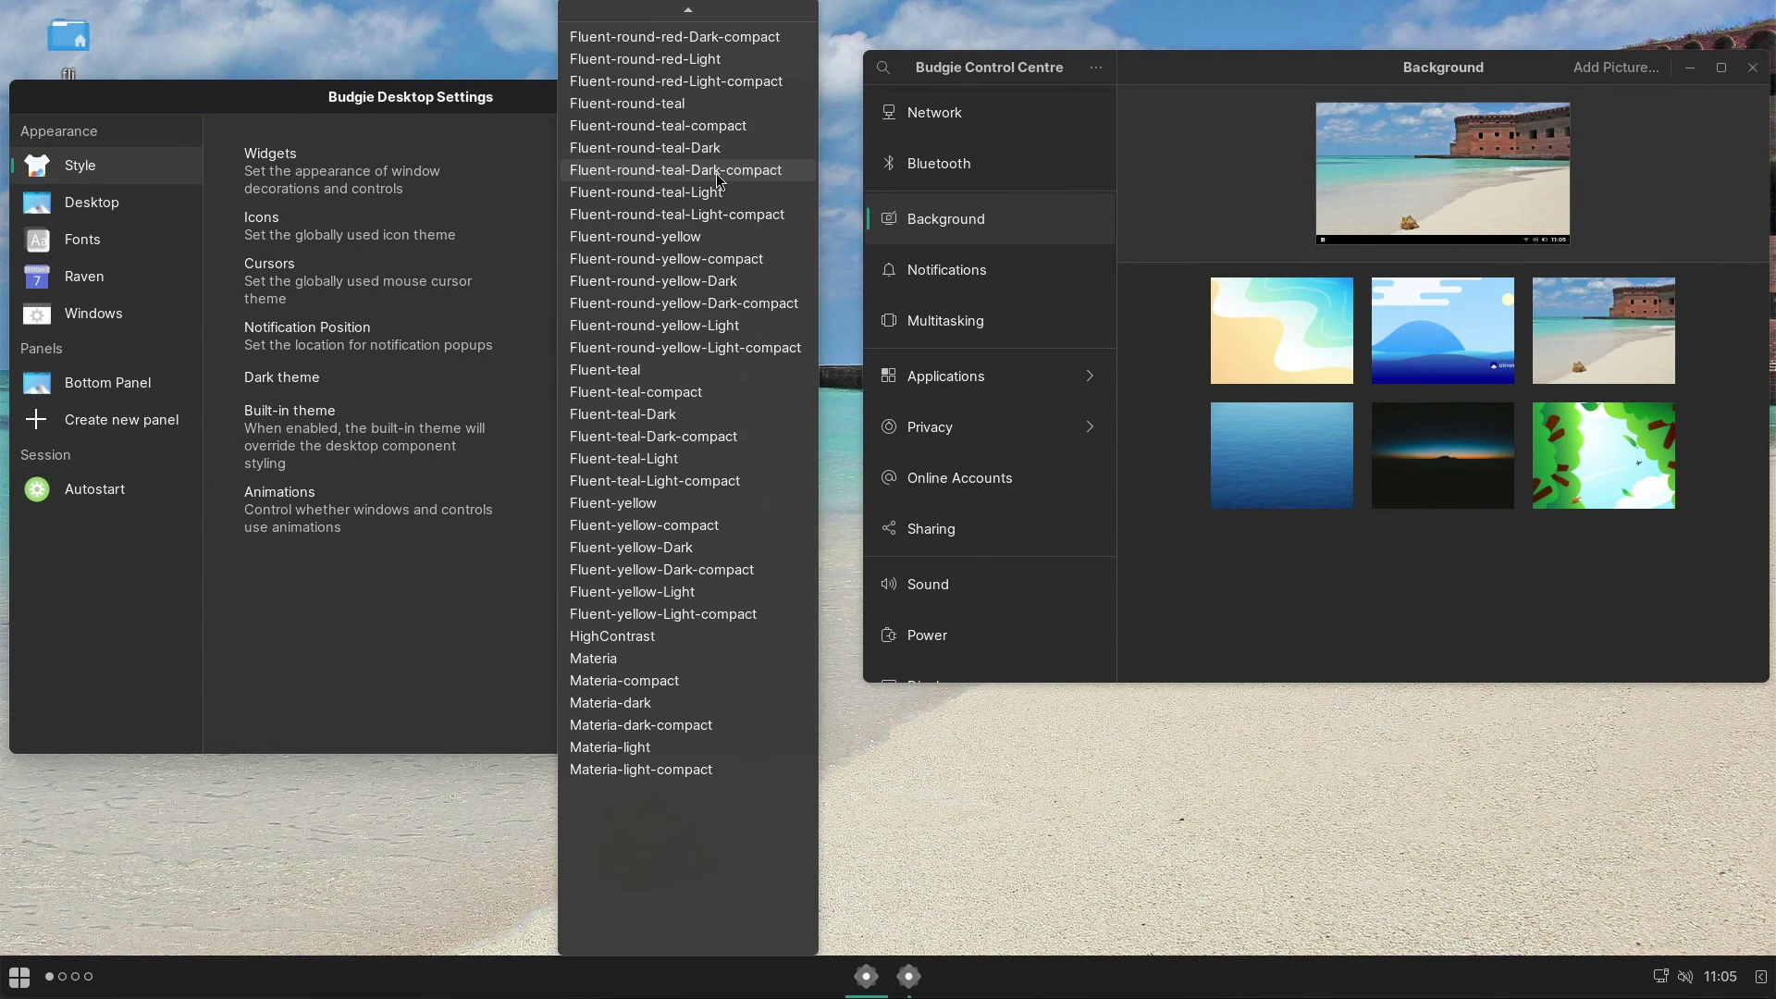
scroll(662, 278, "up", 10)
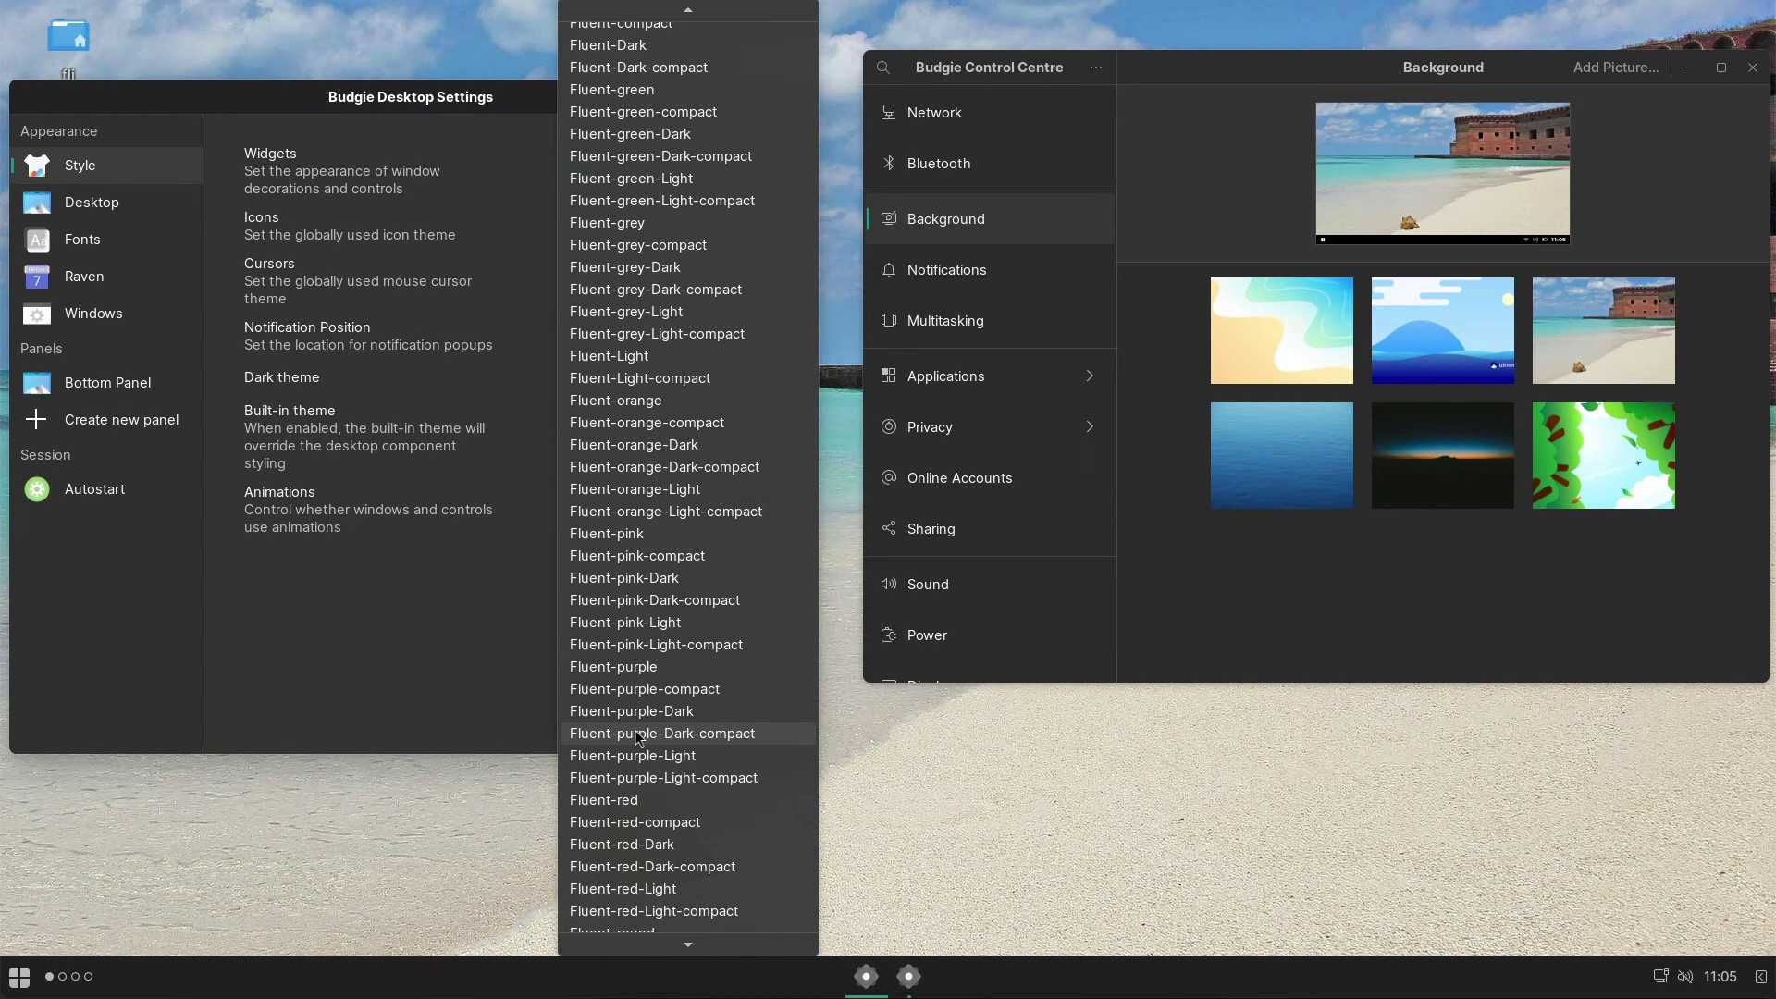
scroll(637, 737, "down", 1)
scroll(637, 737, "down", 5)
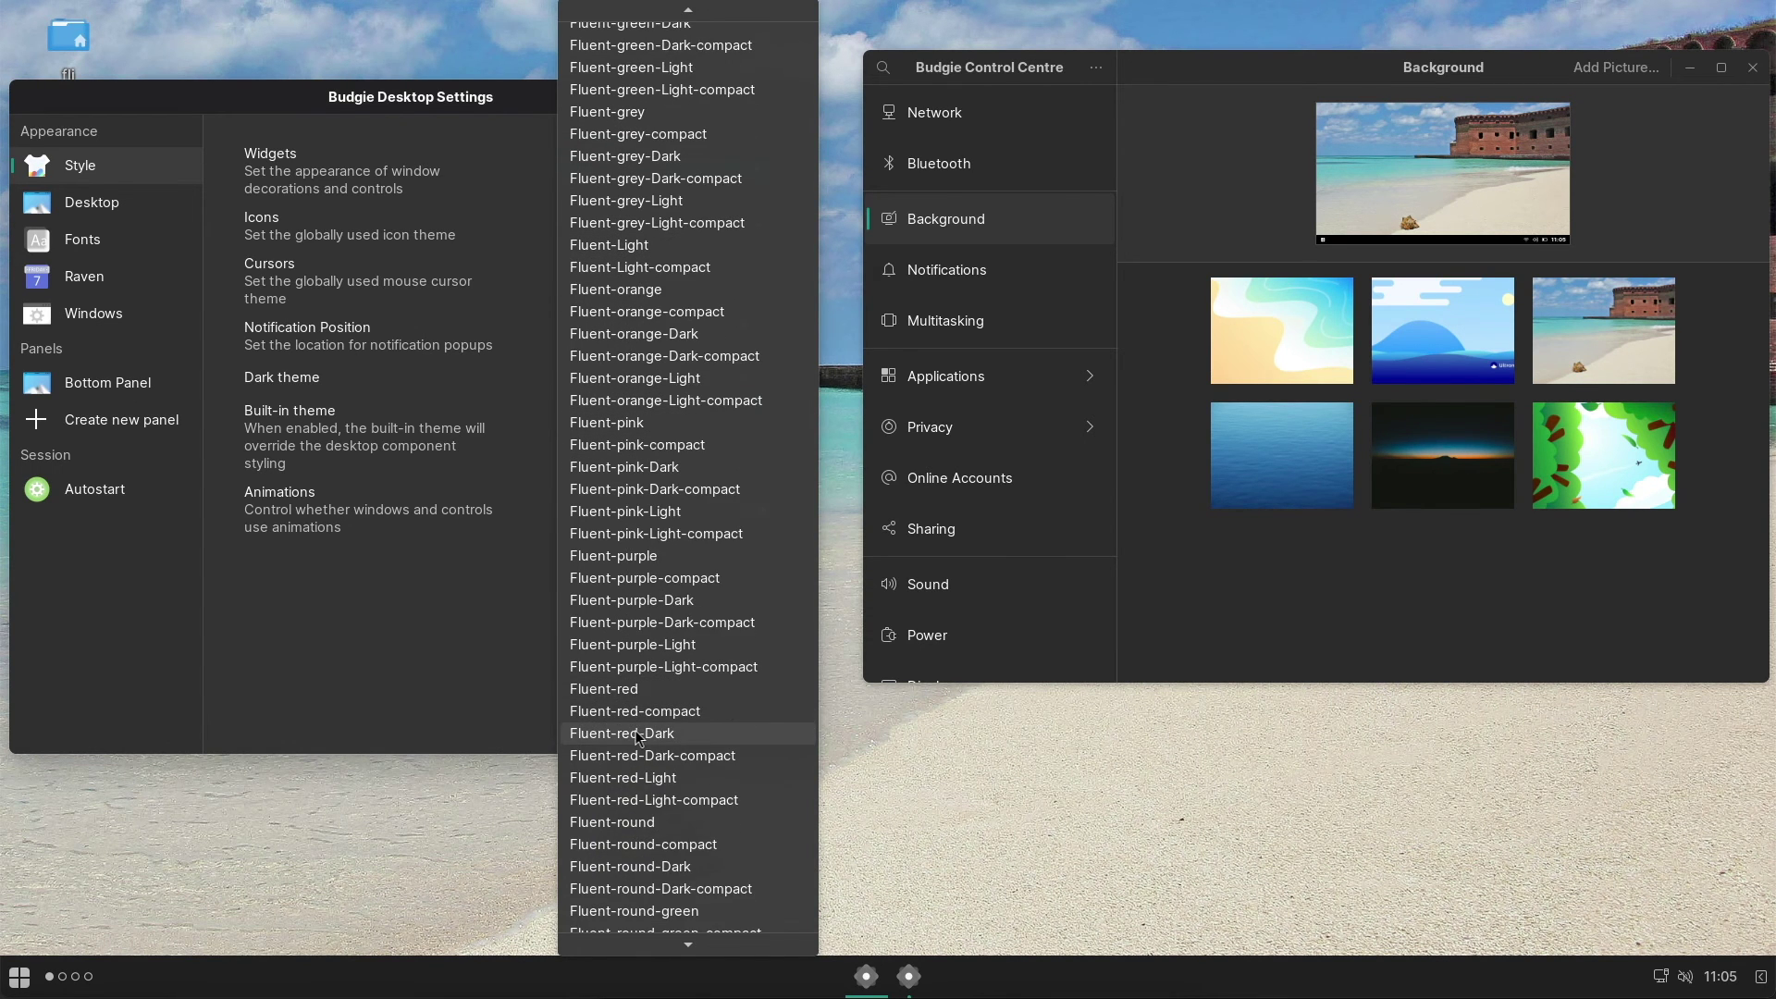
left_click(646, 869)
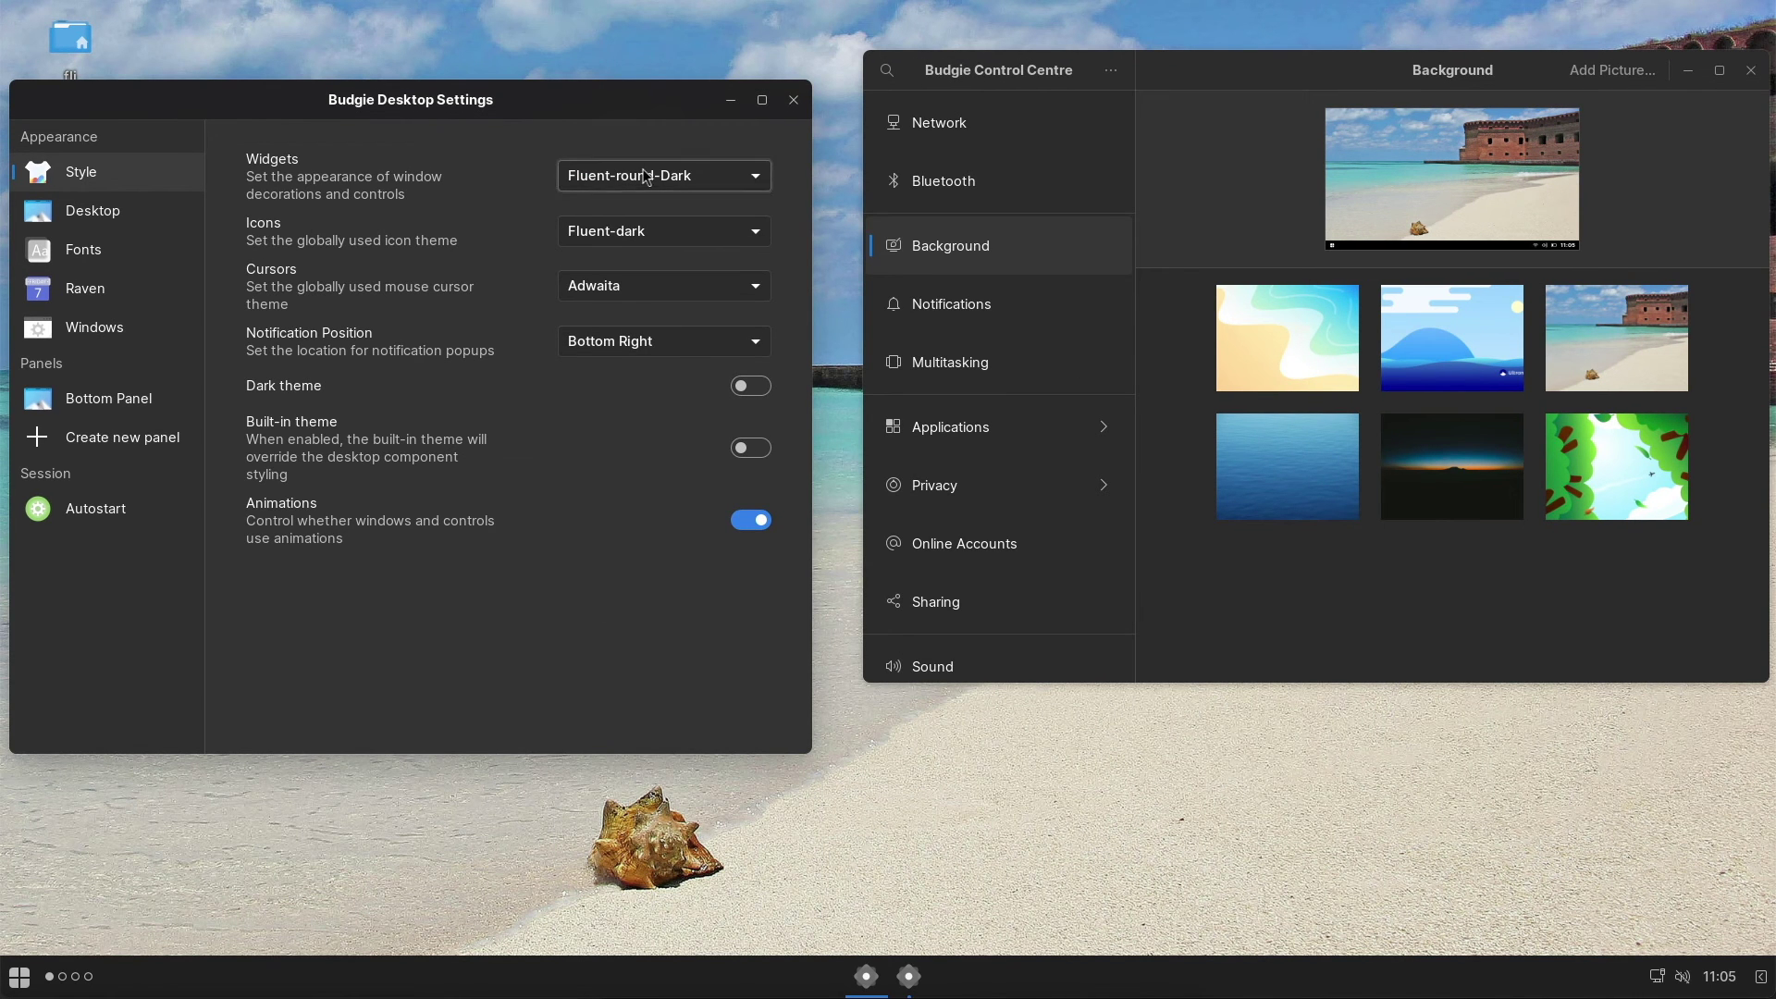
left_click(795, 99)
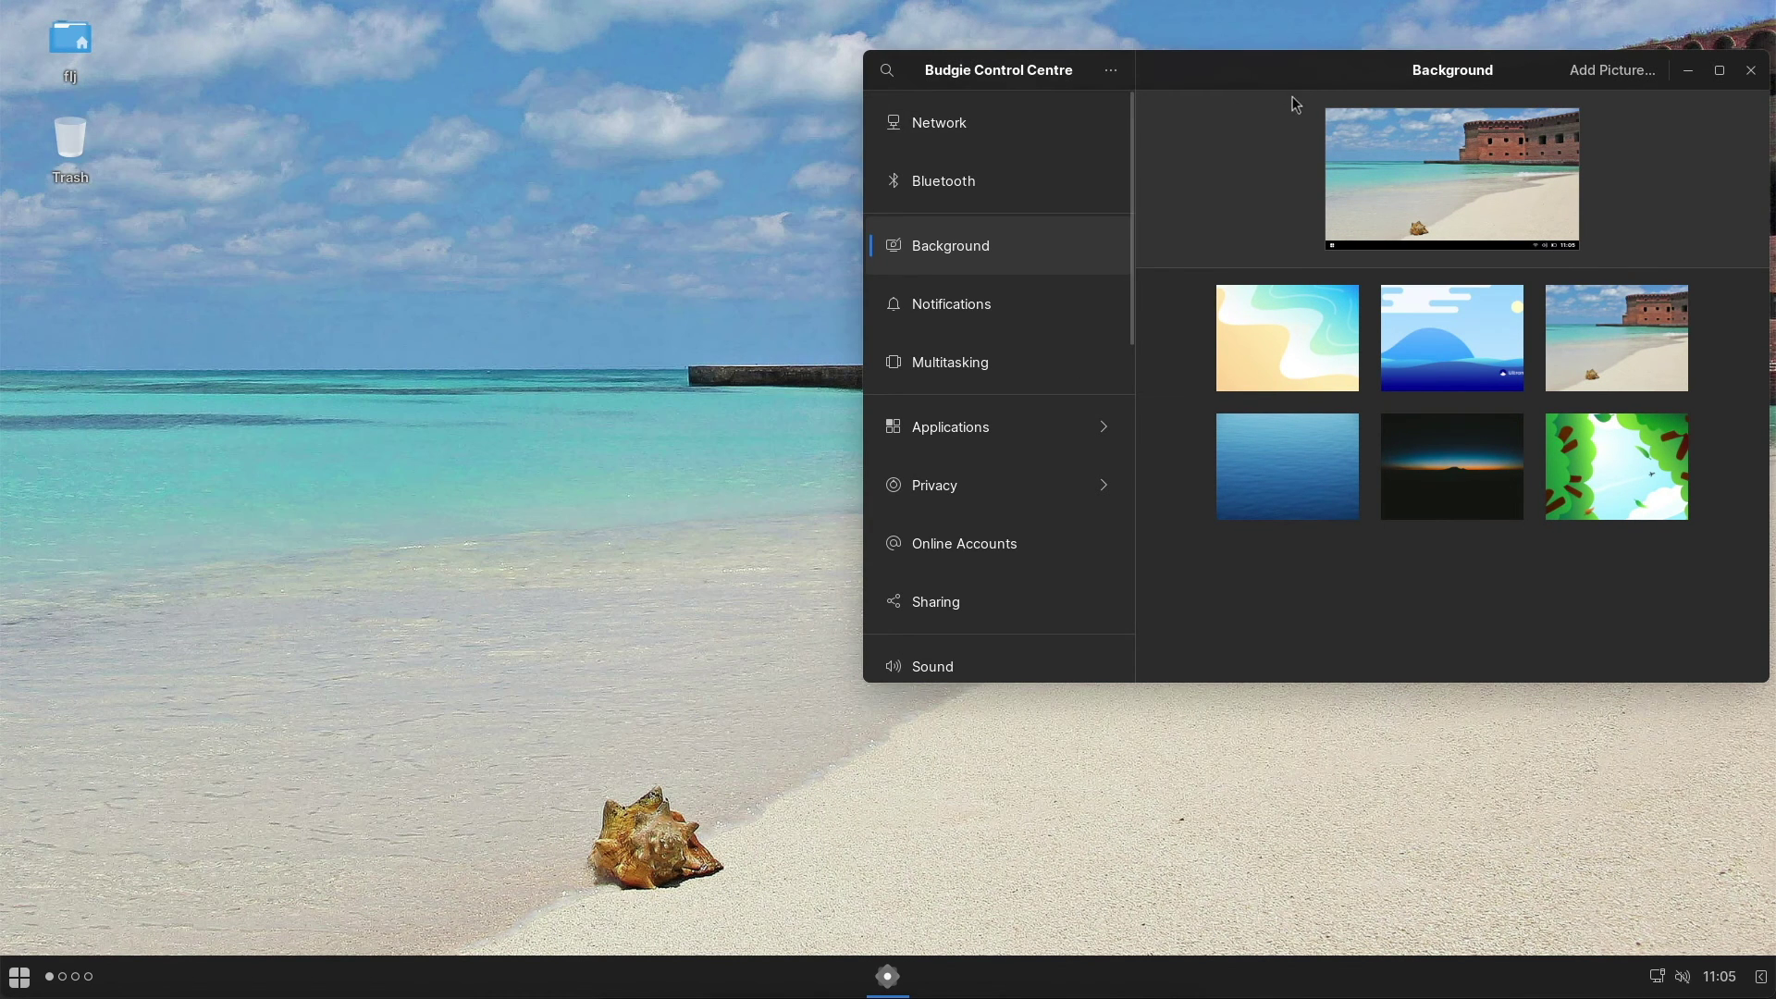
Step: Centre the Control Centre window and review Privacy's File History & Wastebasket options
left_click_drag(1216, 80, 845, 114)
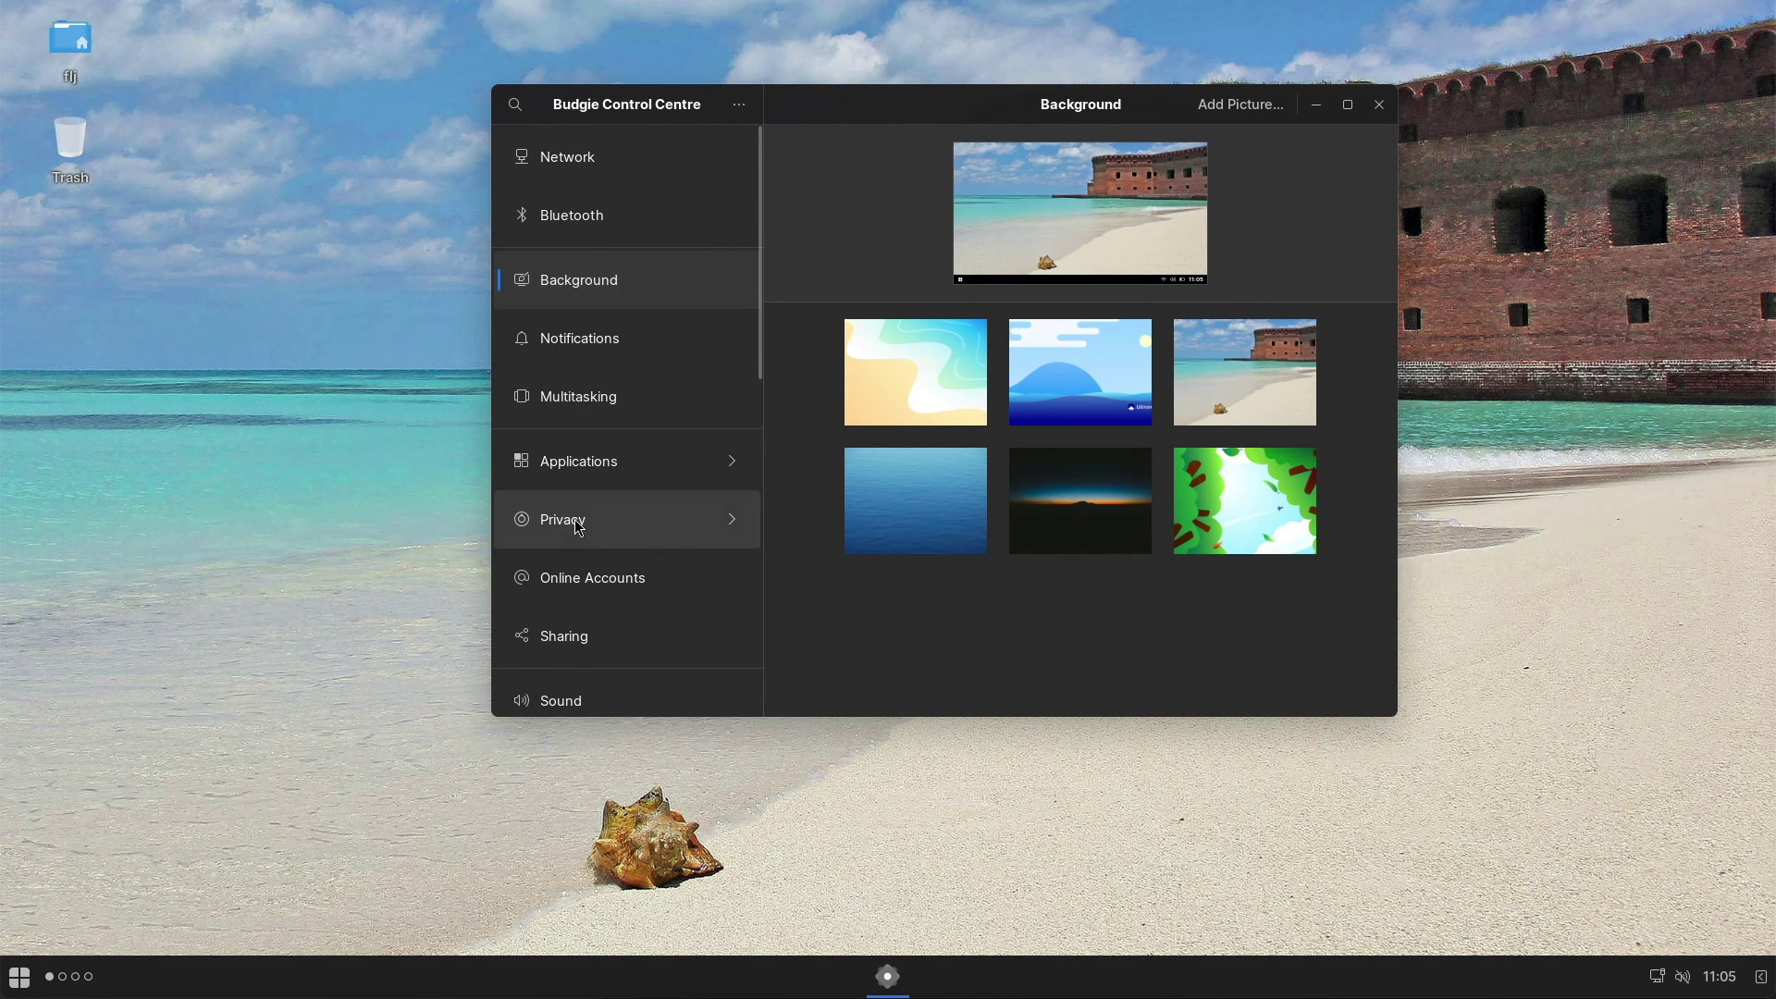
left_click(612, 518)
left_click(605, 227)
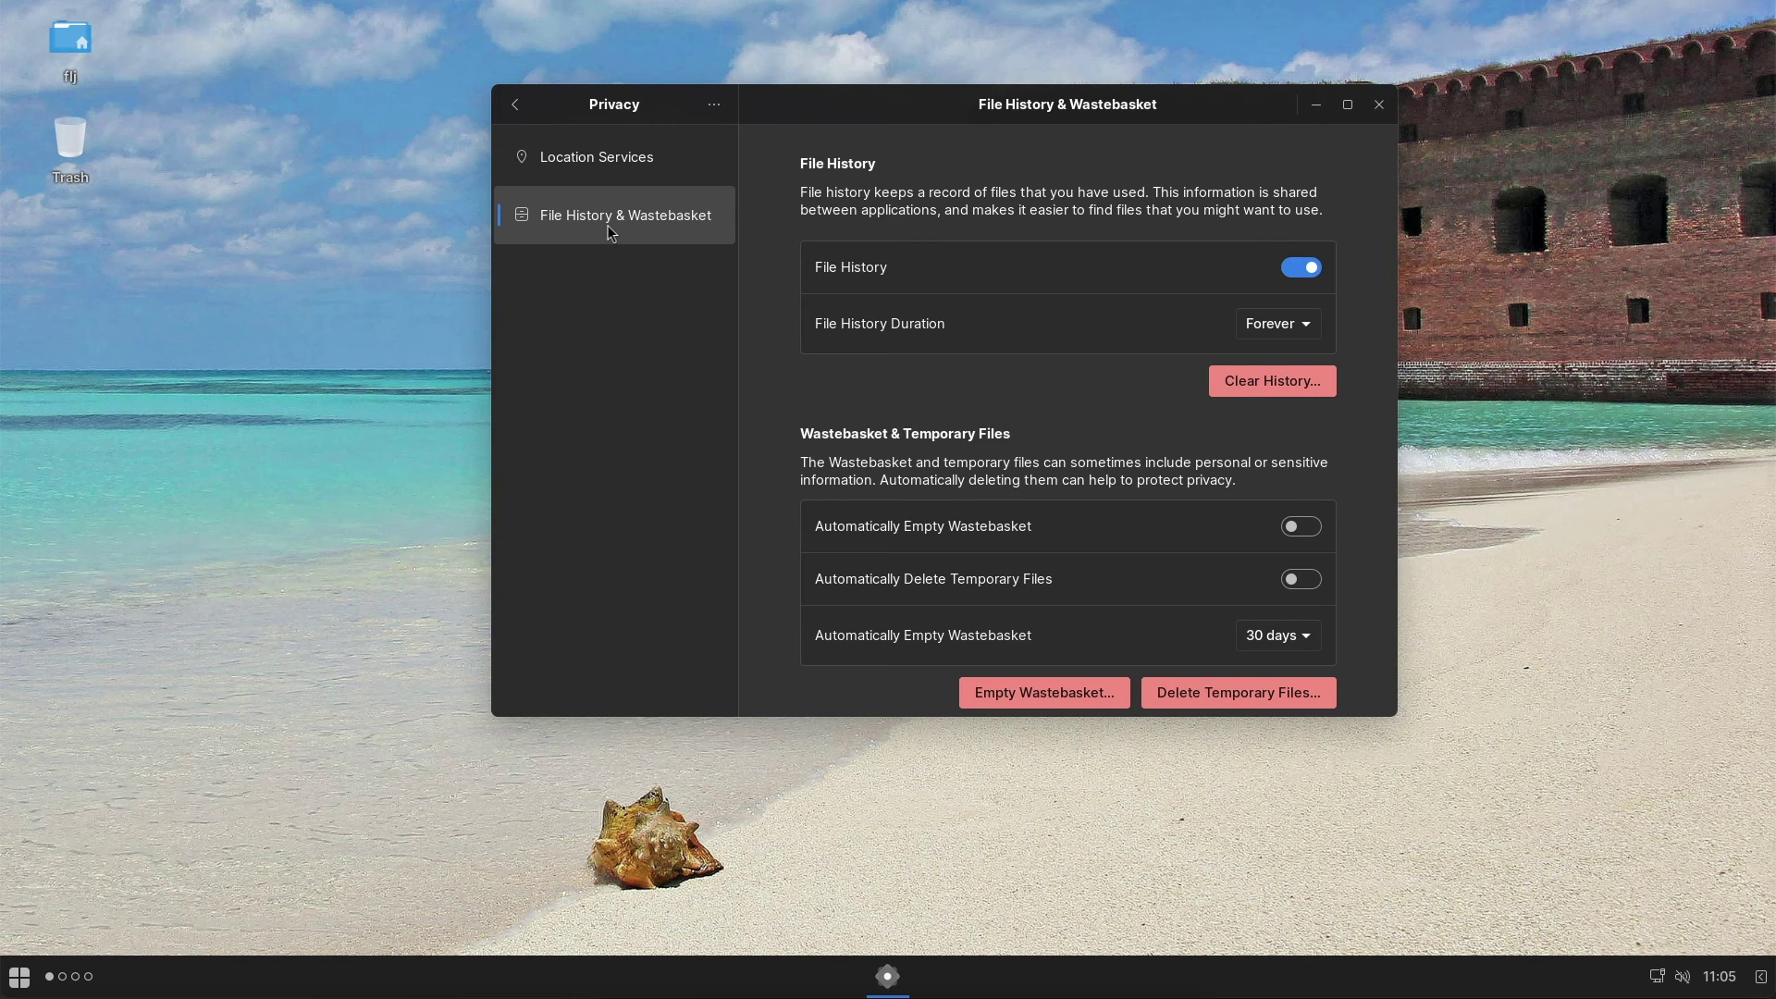
left_click(515, 103)
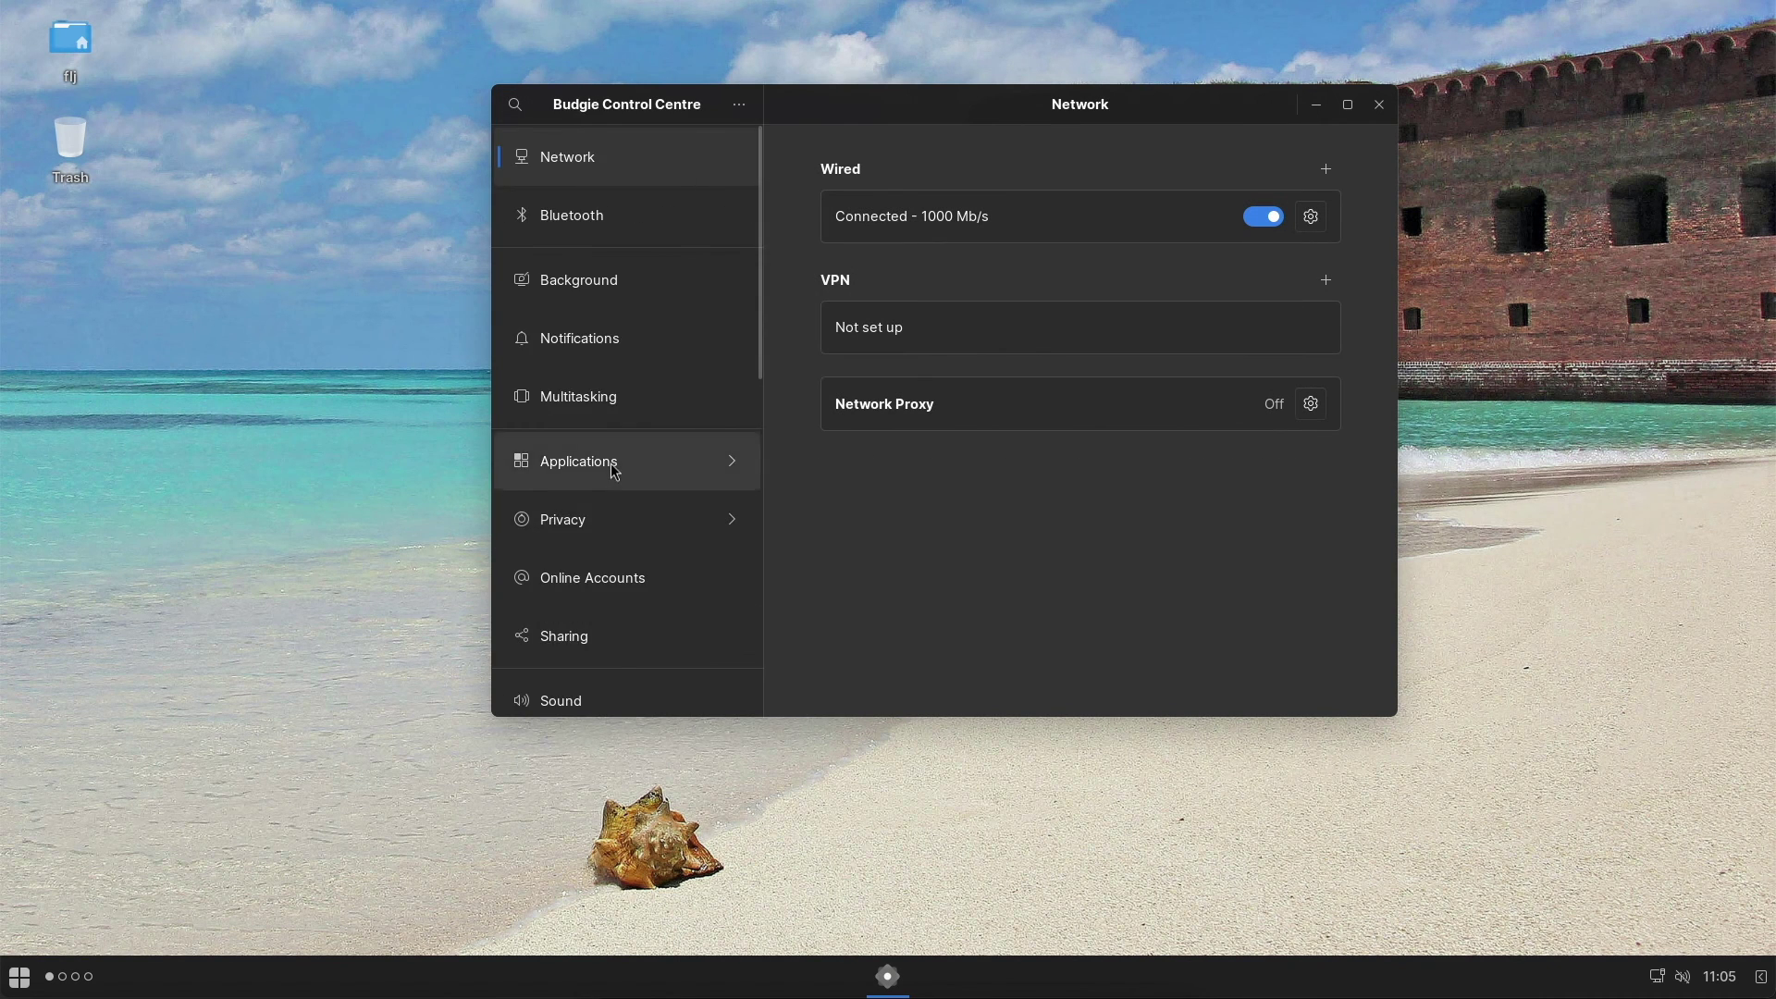
Step: View the About system information page, then close Control Centre
scroll(605, 479, "down", 5)
left_click(583, 686)
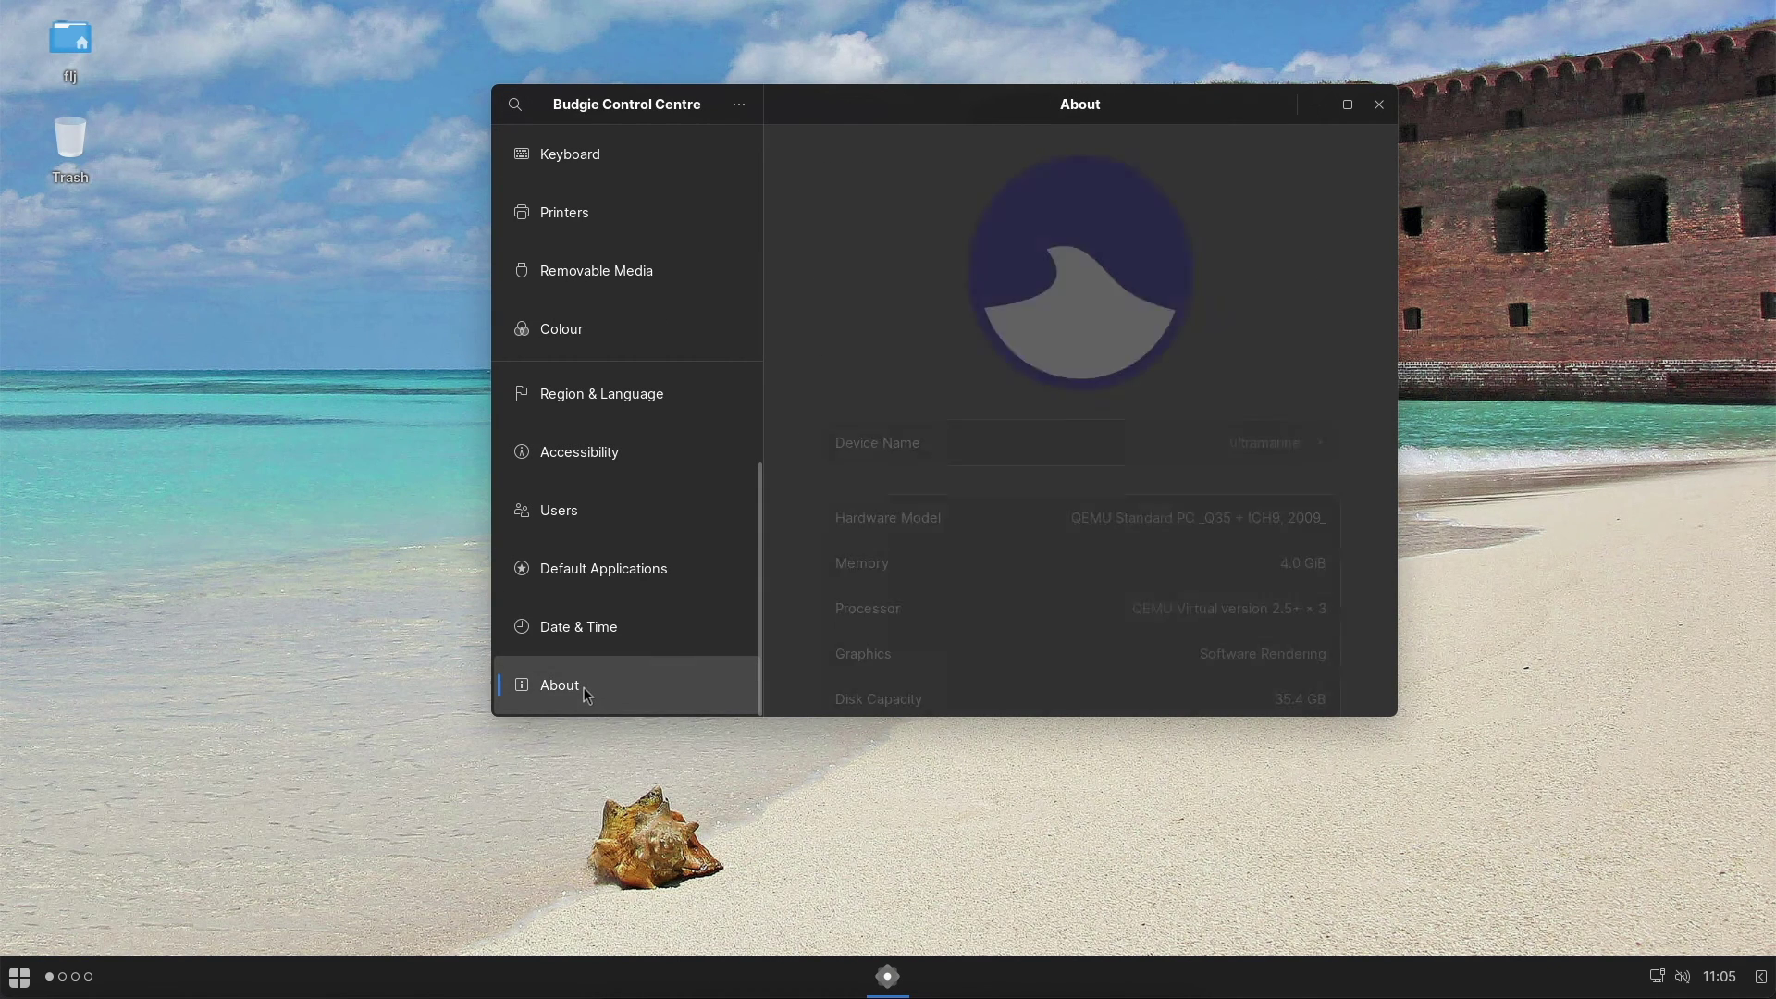
scroll(1304, 575, "down", 4)
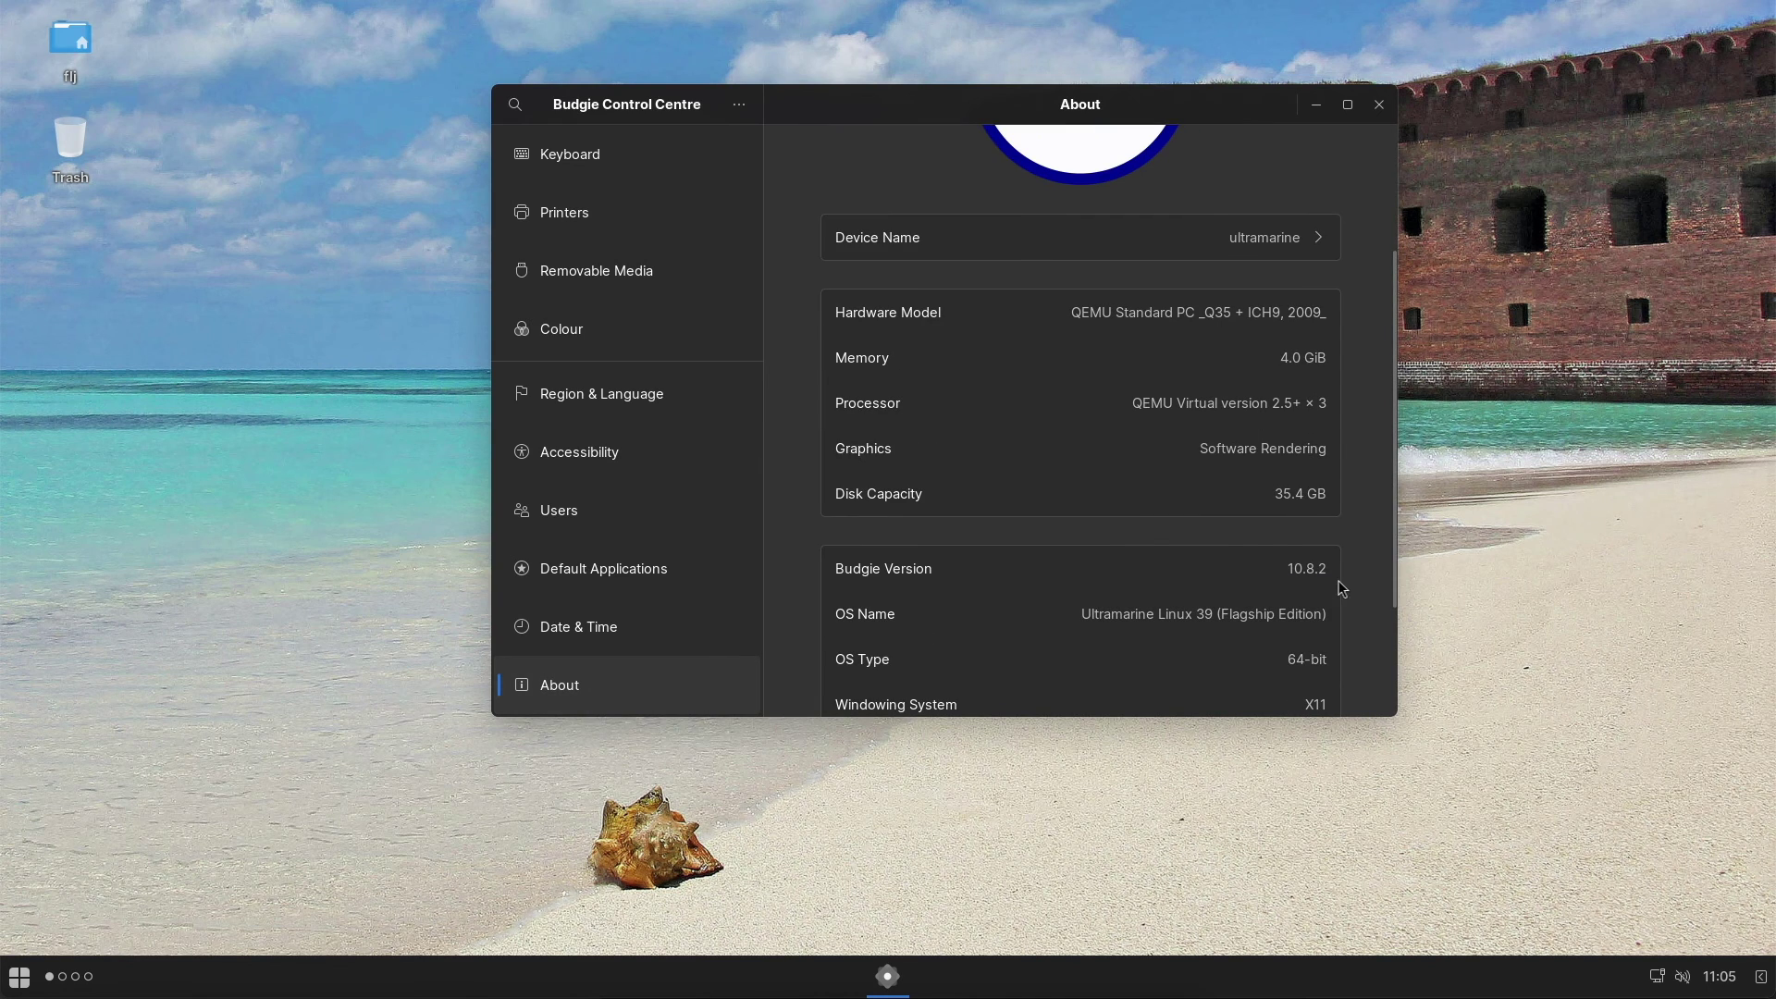
left_click(1377, 106)
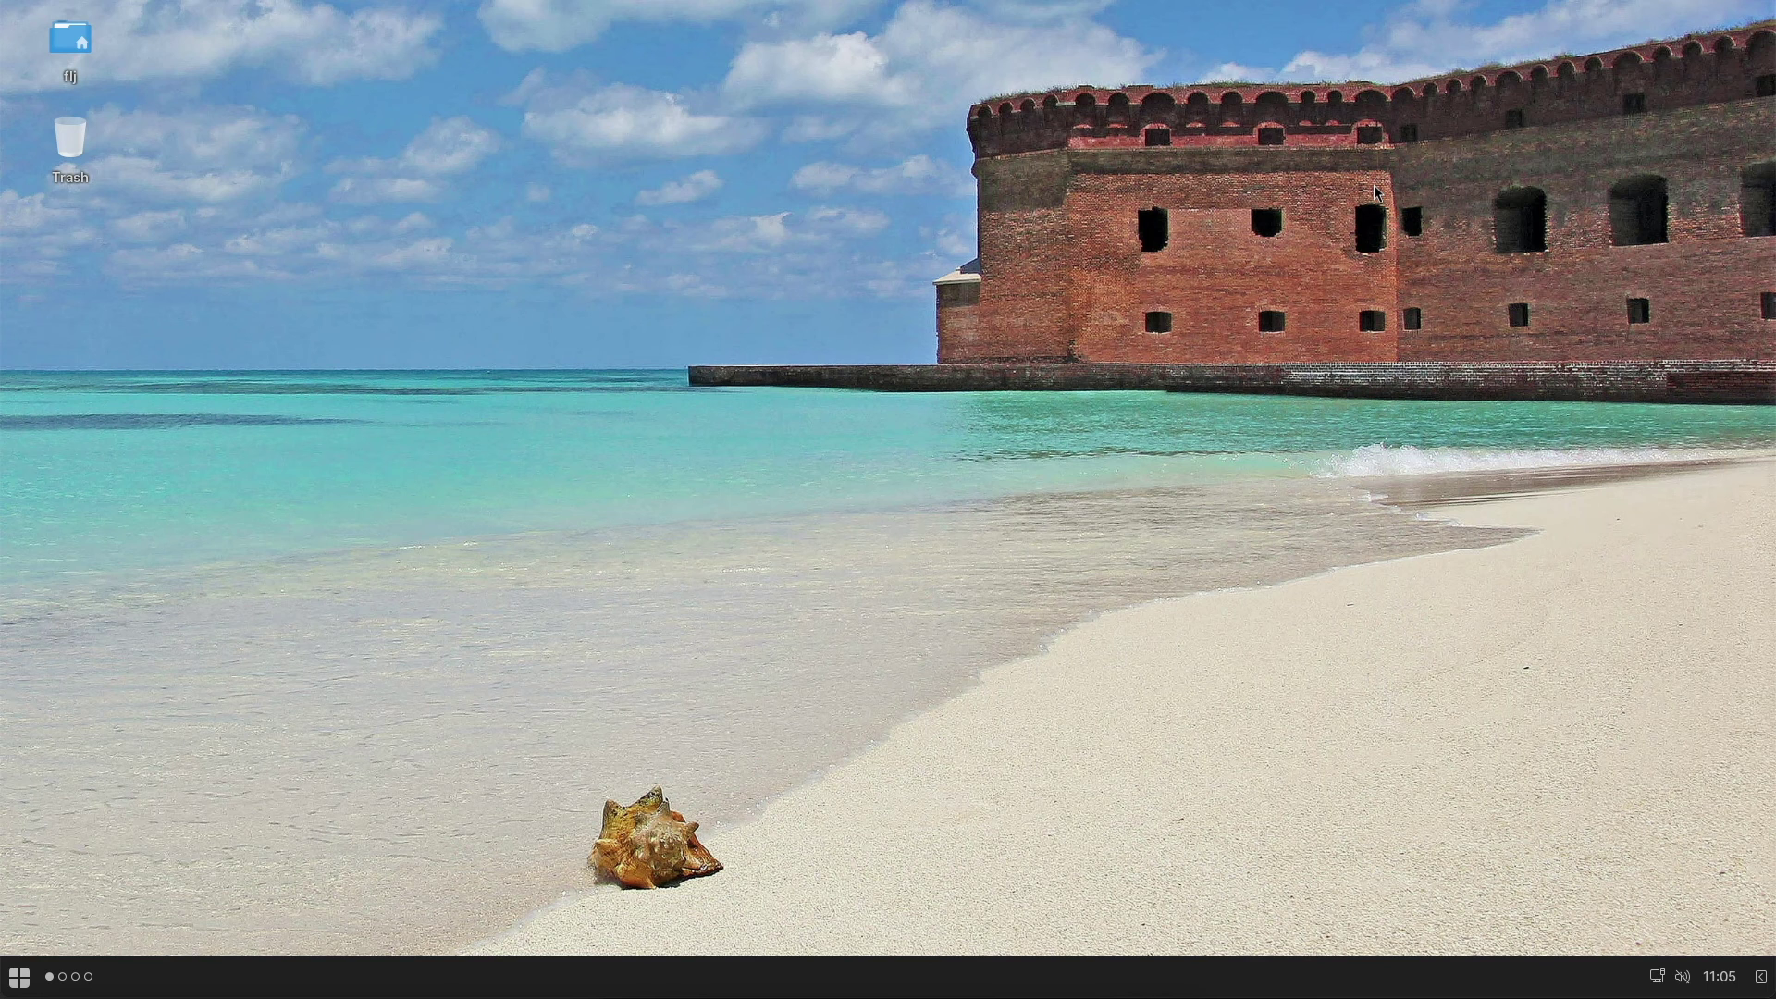